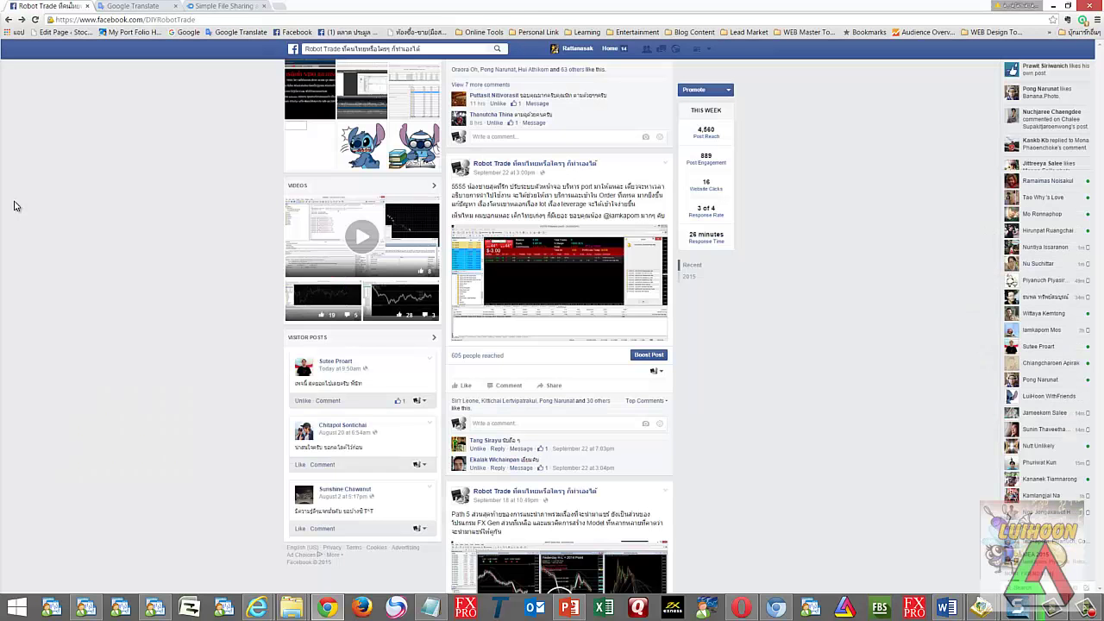
- Switch to File Explorer, open the Temp folder and sort its files by date modified, newest first
left_click(14, 204)
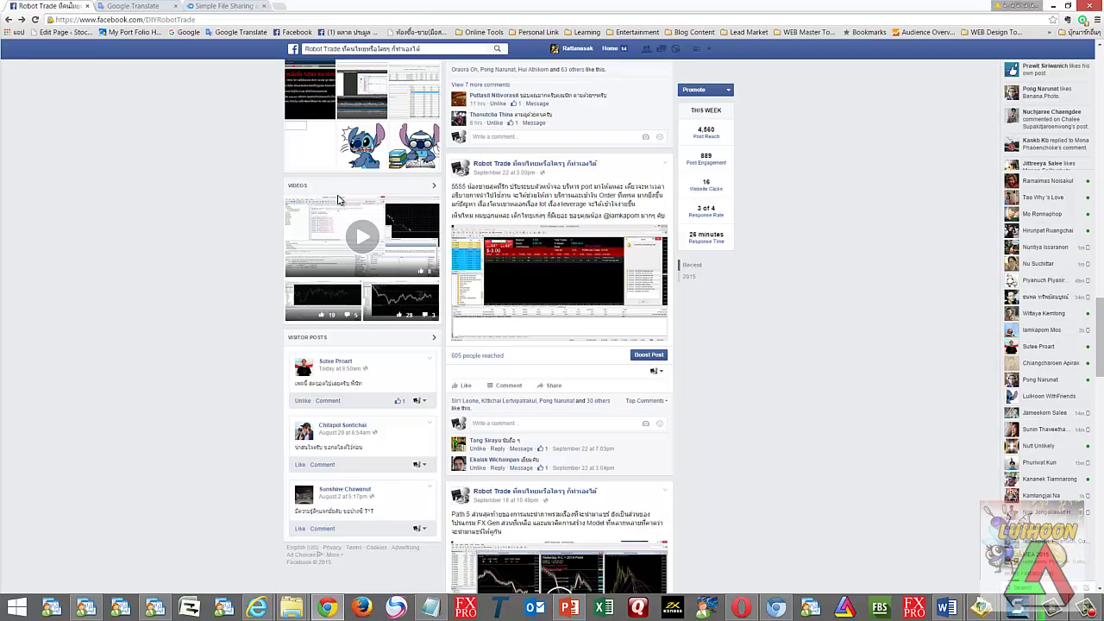
left_click(293, 605)
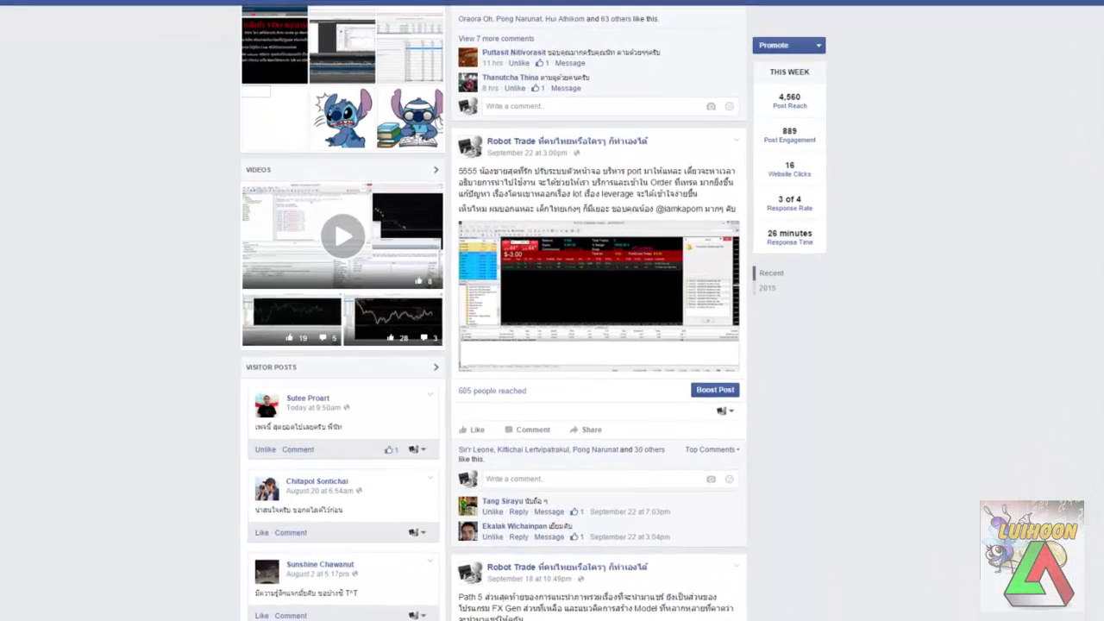
left_click(112, 609)
left_click(156, 129)
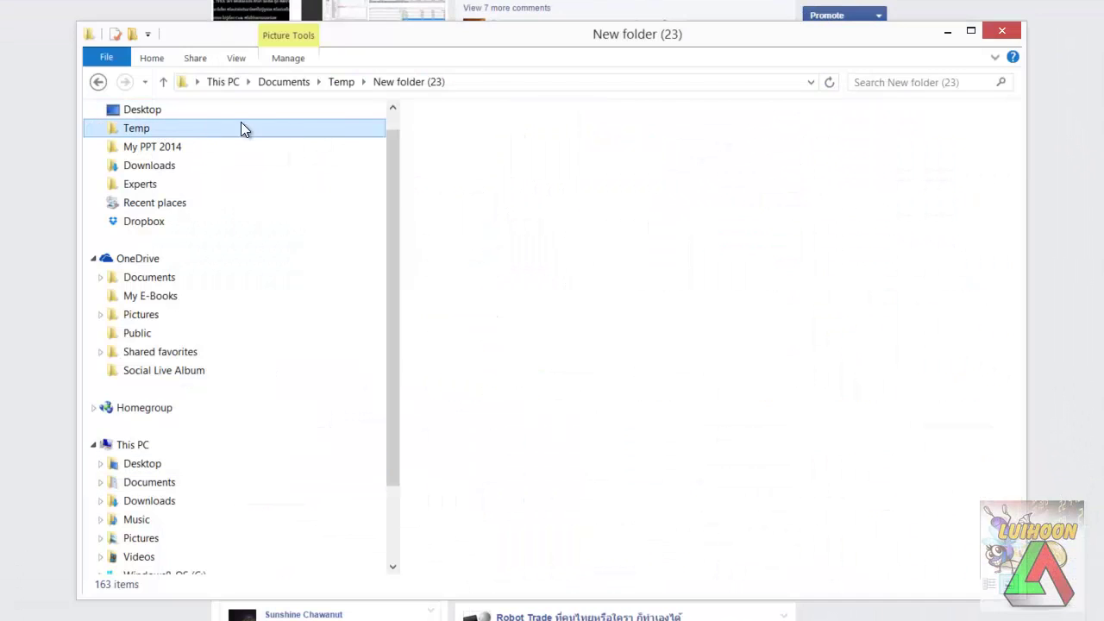
left_click(508, 136)
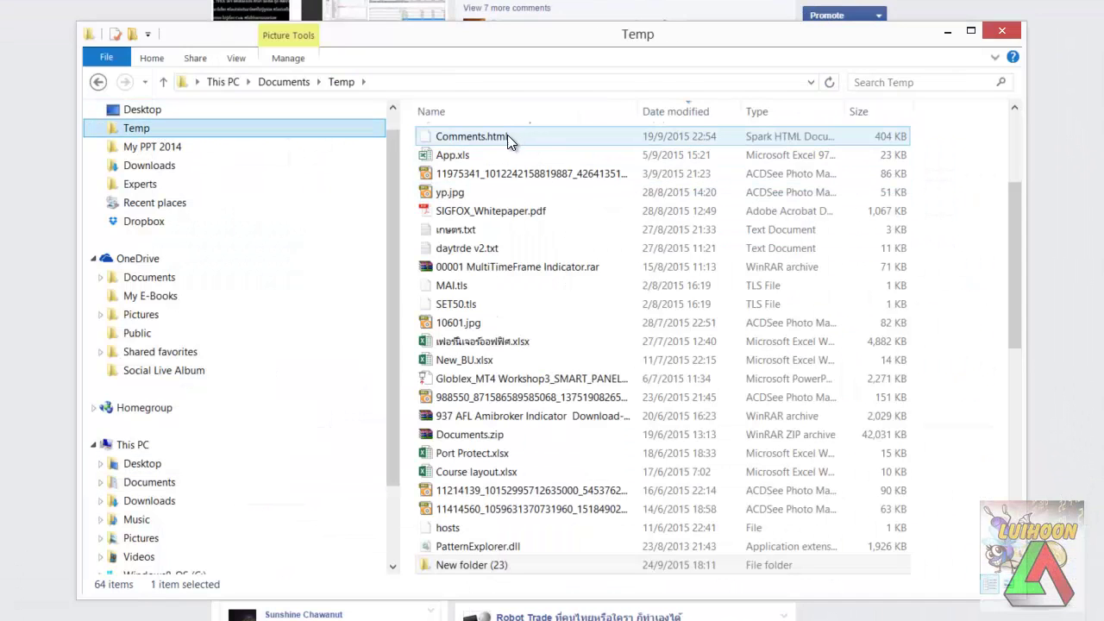
left_click(660, 109)
left_click(675, 112)
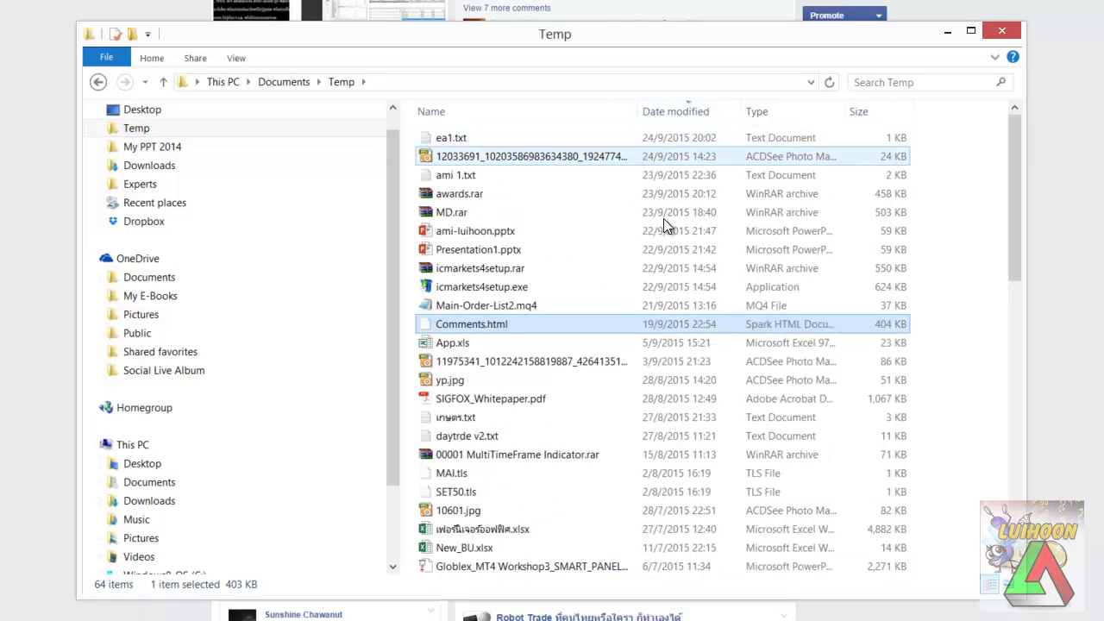
scroll(647, 280, "down", 4)
scroll(640, 287, "up", 4)
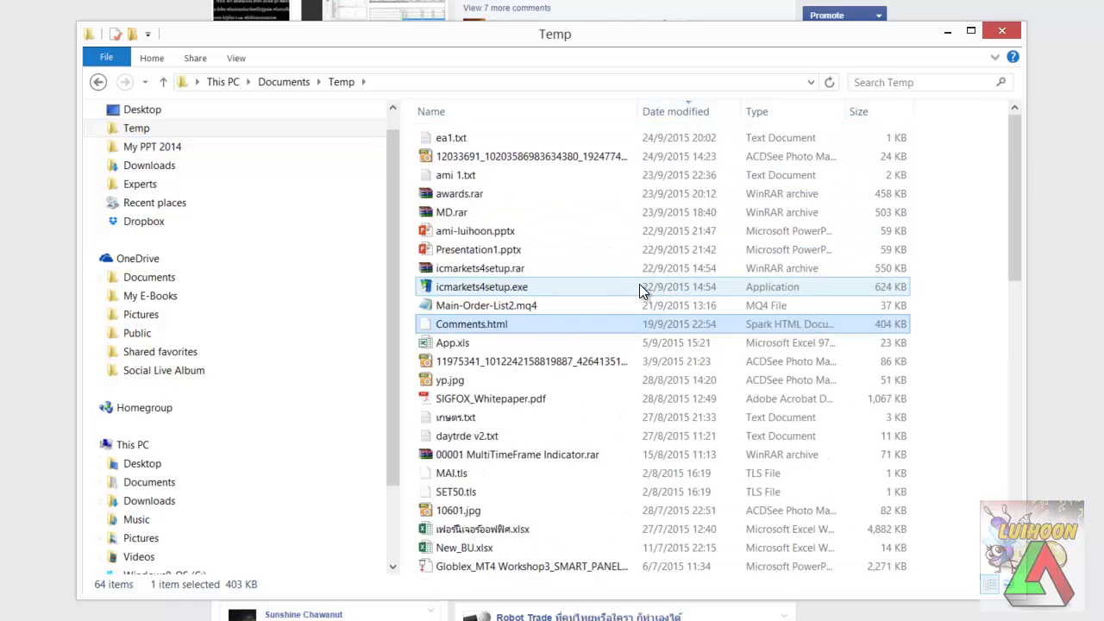
- Rename Main-Order-List2.mq4 in the Temp folder as Main-Order-List V2.mq4 and select the renamed file
left_click(498, 309)
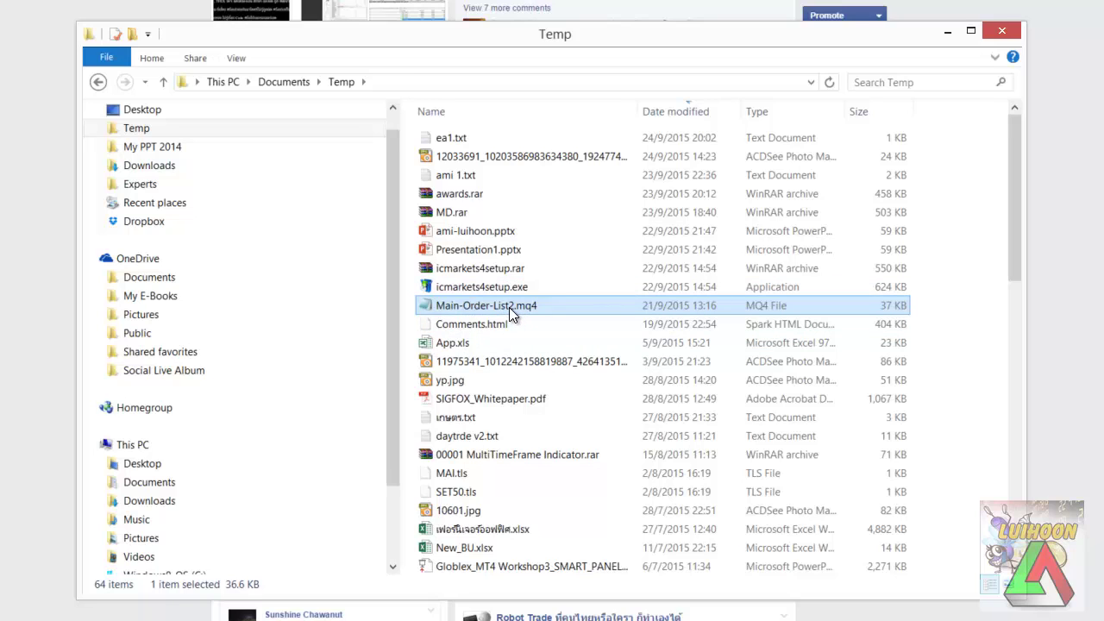
left_click(509, 307)
left_click(509, 308)
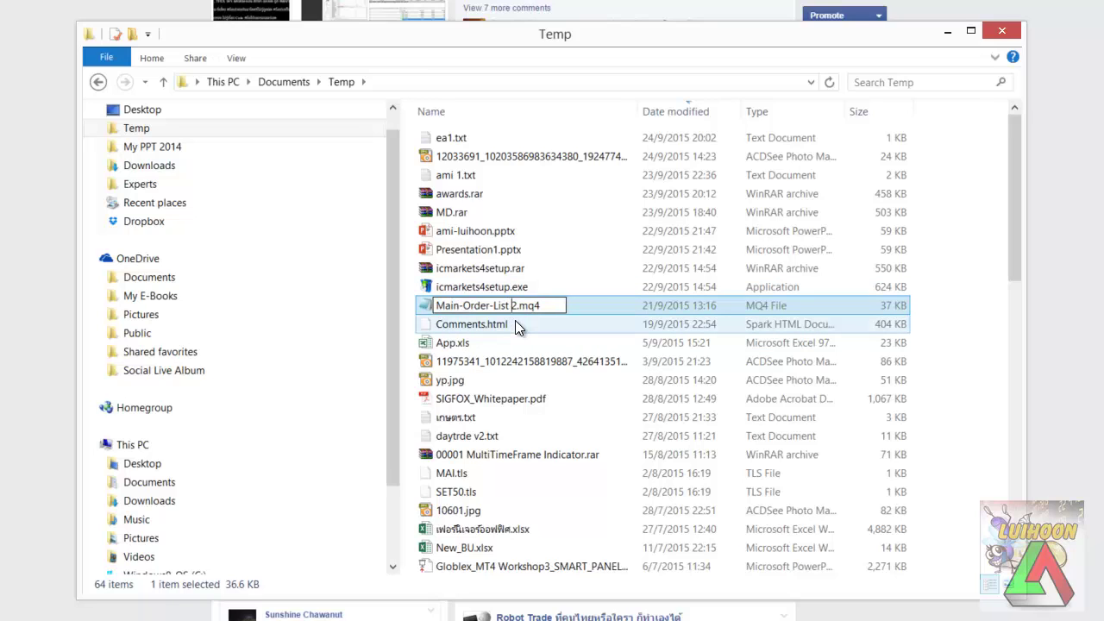
type("V")
key("Return")
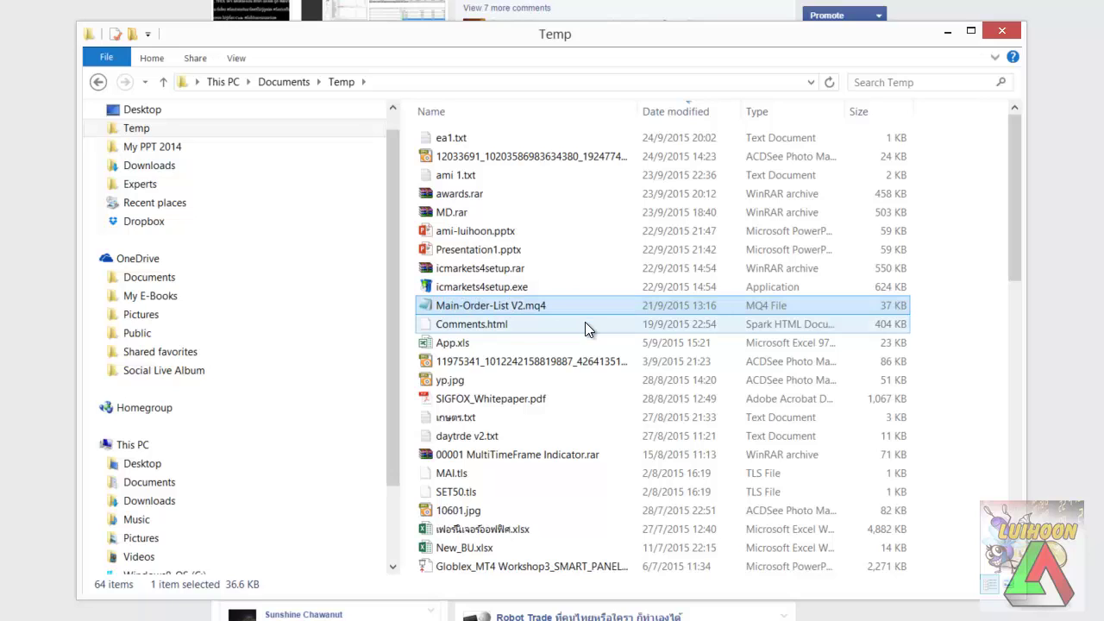
left_click(474, 287)
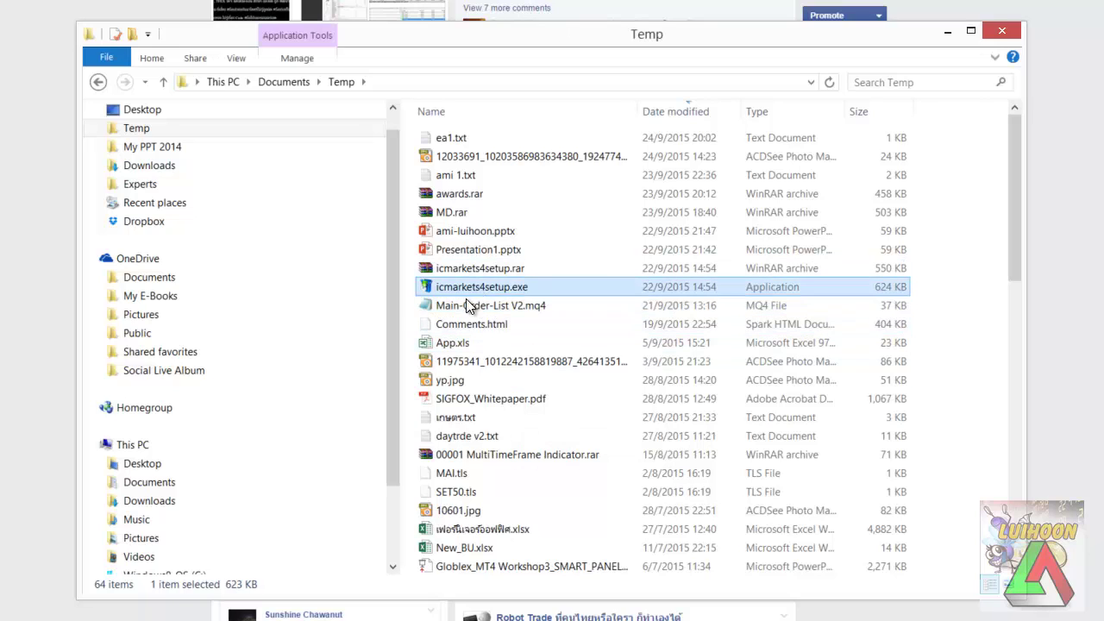
left_click(678, 305)
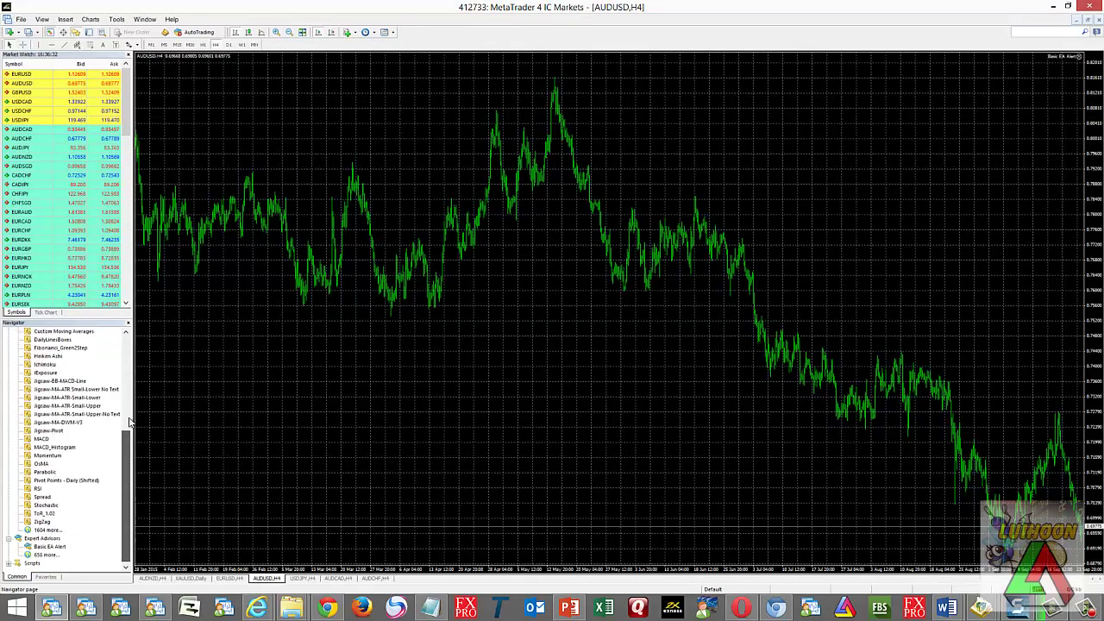
- Switch to MetaTrader 4, change the open AUDUSD H4 chart to XAUUSD and turn on chart shift
scroll(129, 367, "up", 1)
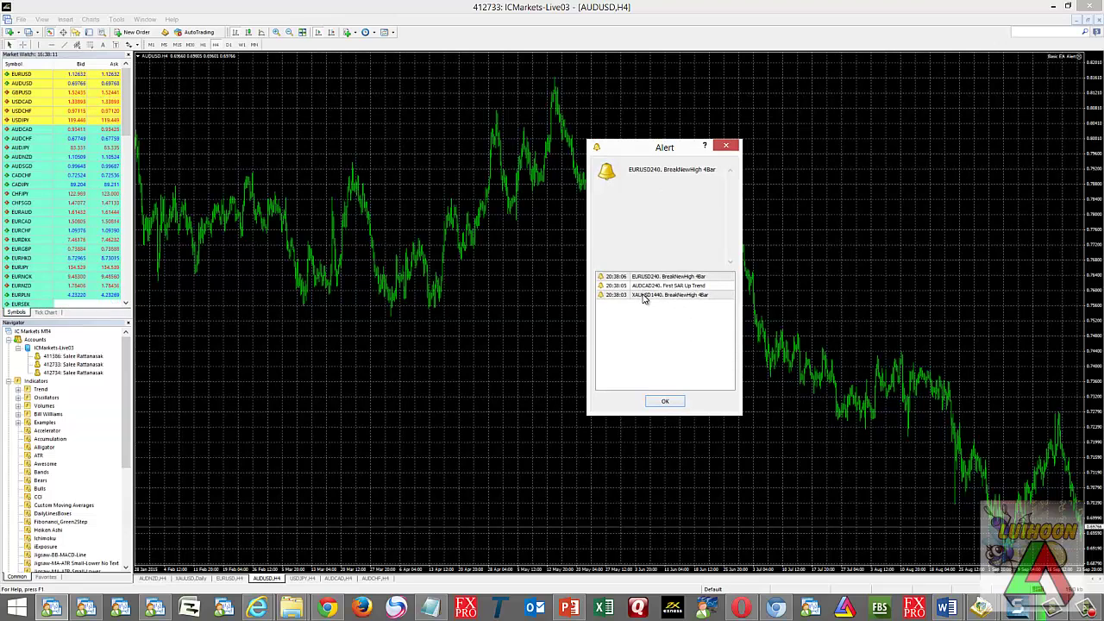
left_click(647, 294)
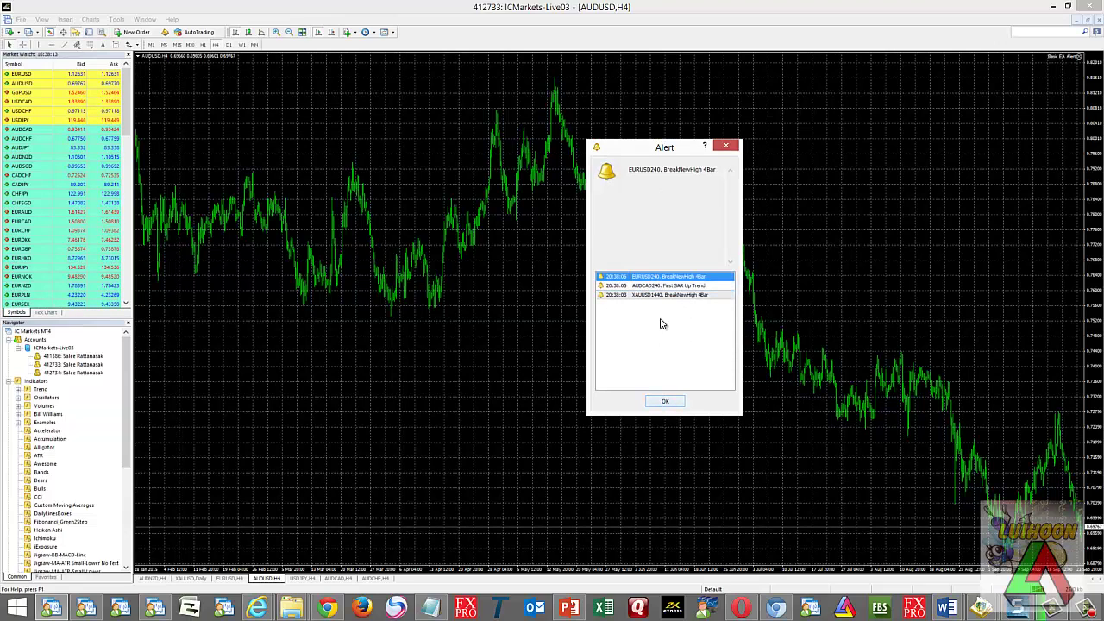
left_click(669, 295)
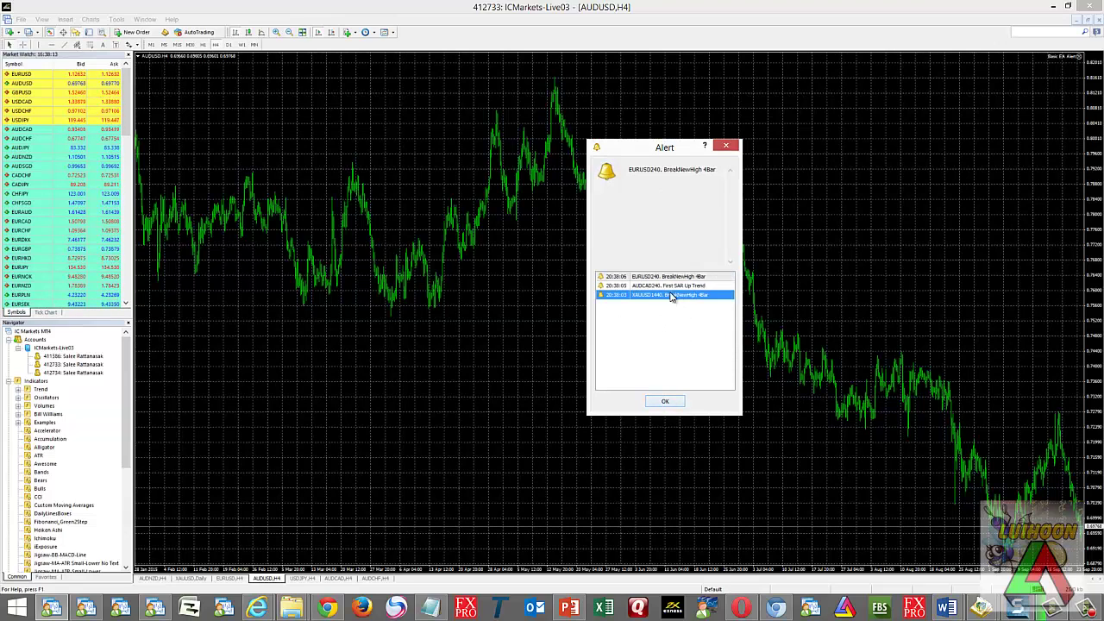
left_click(42, 128)
scroll(43, 128, "down", 10)
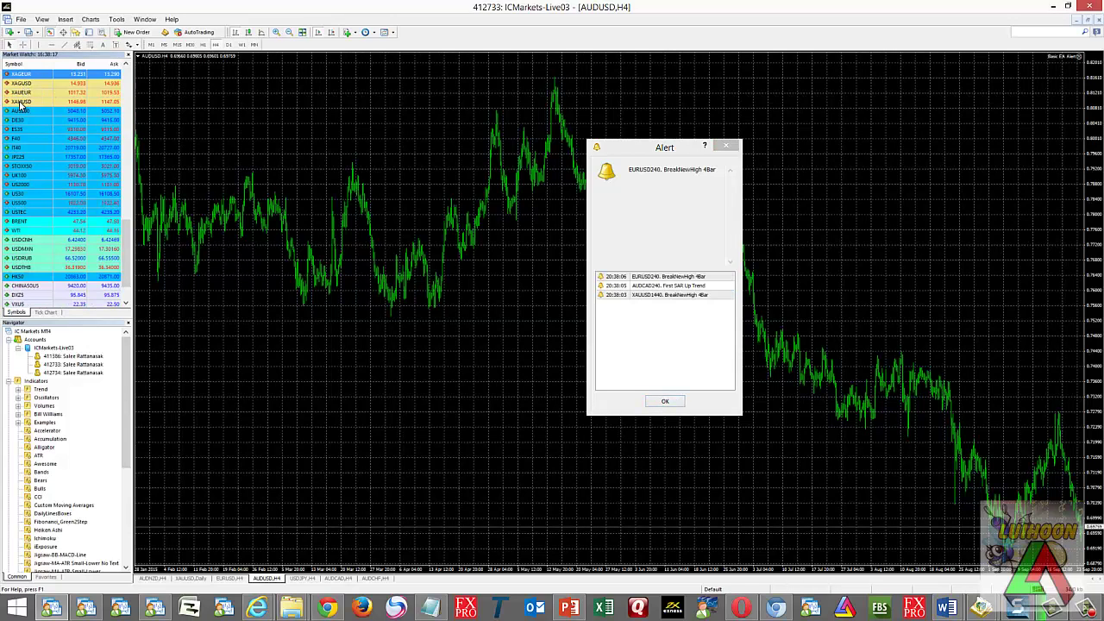
left_click_drag(39, 103, 373, 164)
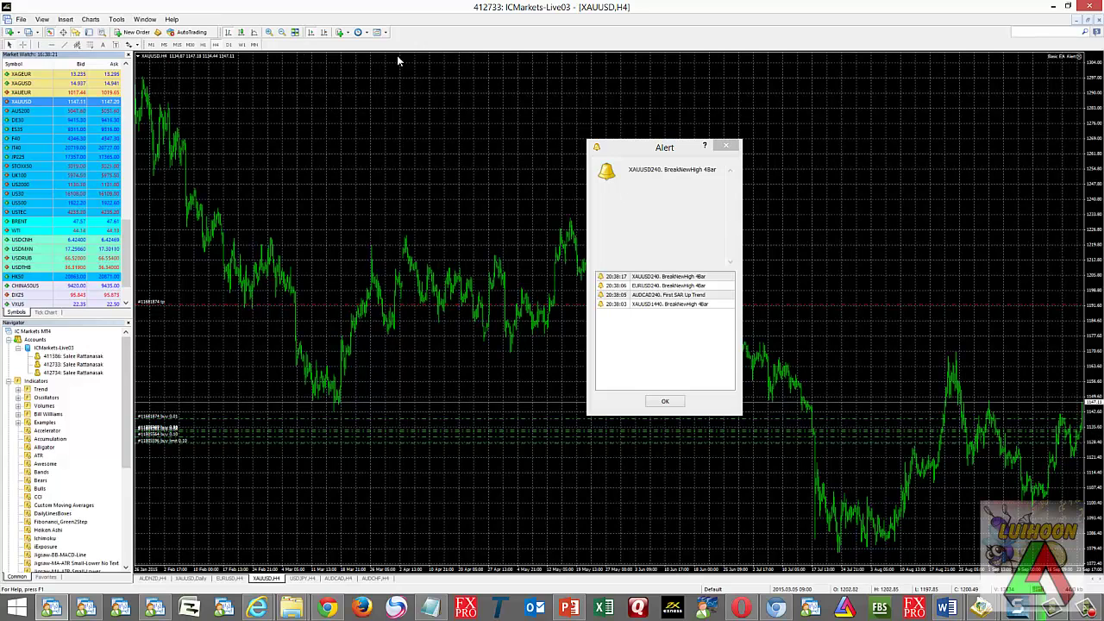
left_click(323, 32)
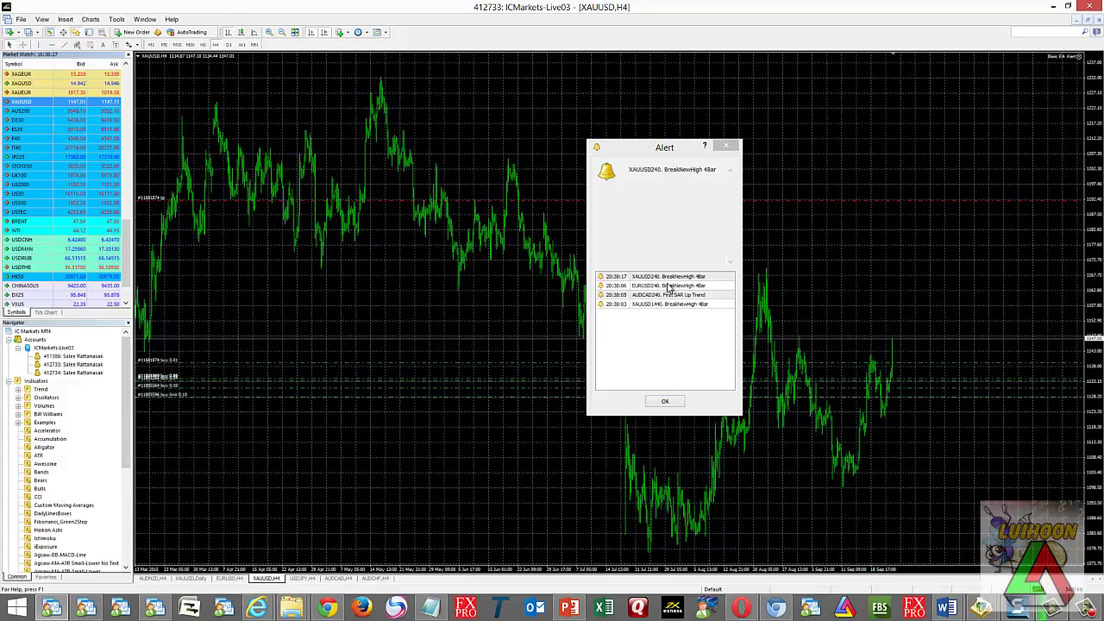
- Review the XAUUSD, EURUSD and AUDCAD entries in the alert list and close the alert window
left_click_drag(645, 157, 245, 192)
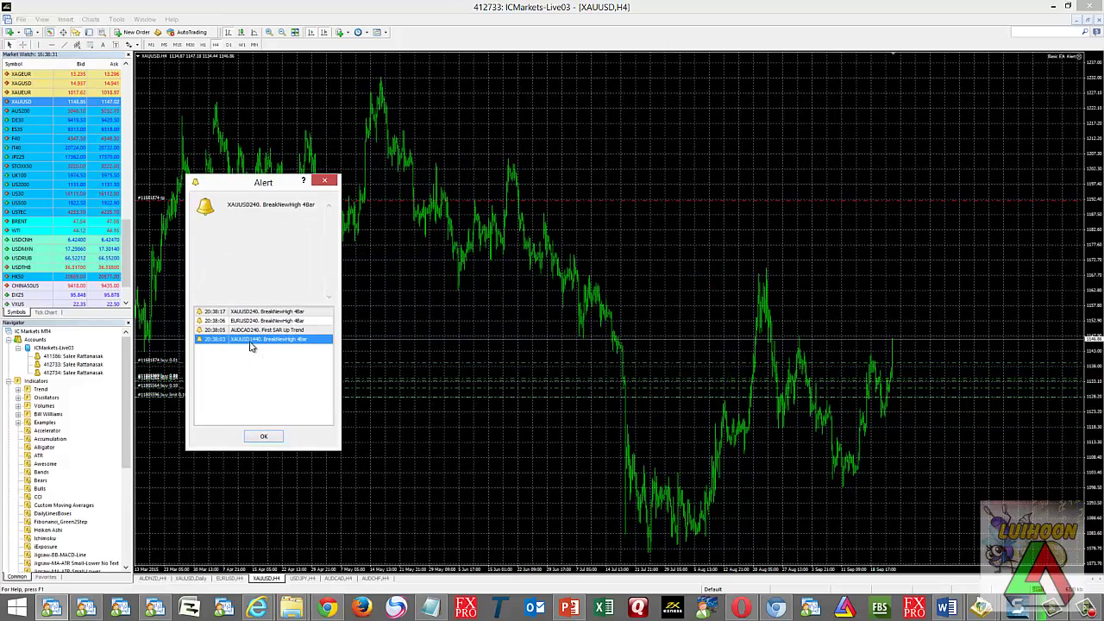
left_click(252, 322)
left_click(264, 330)
left_click(259, 312)
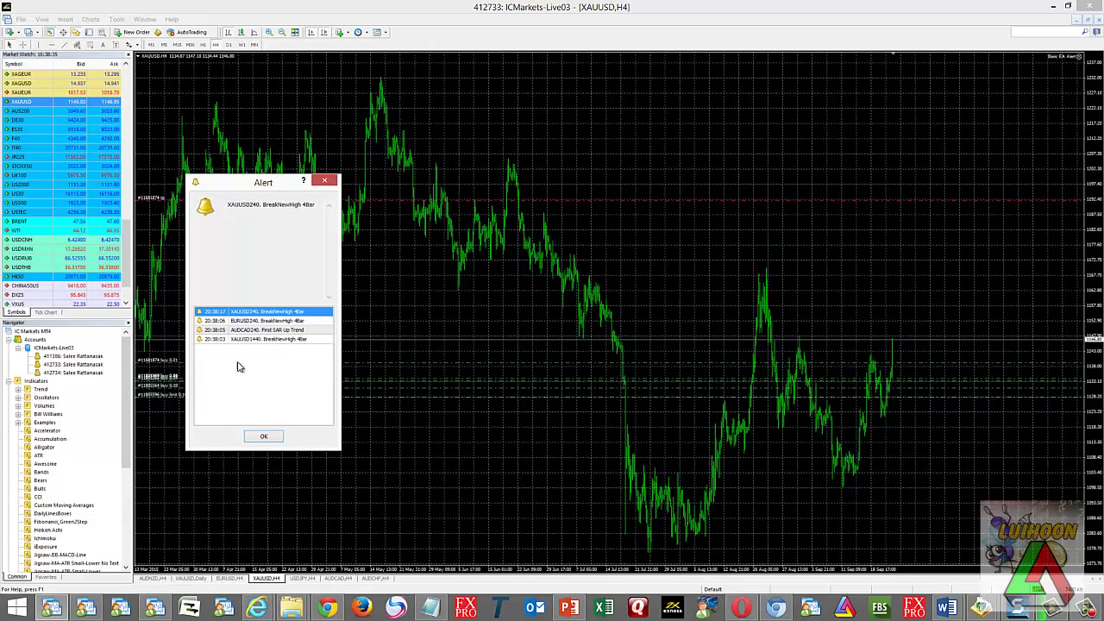
left_click(245, 322)
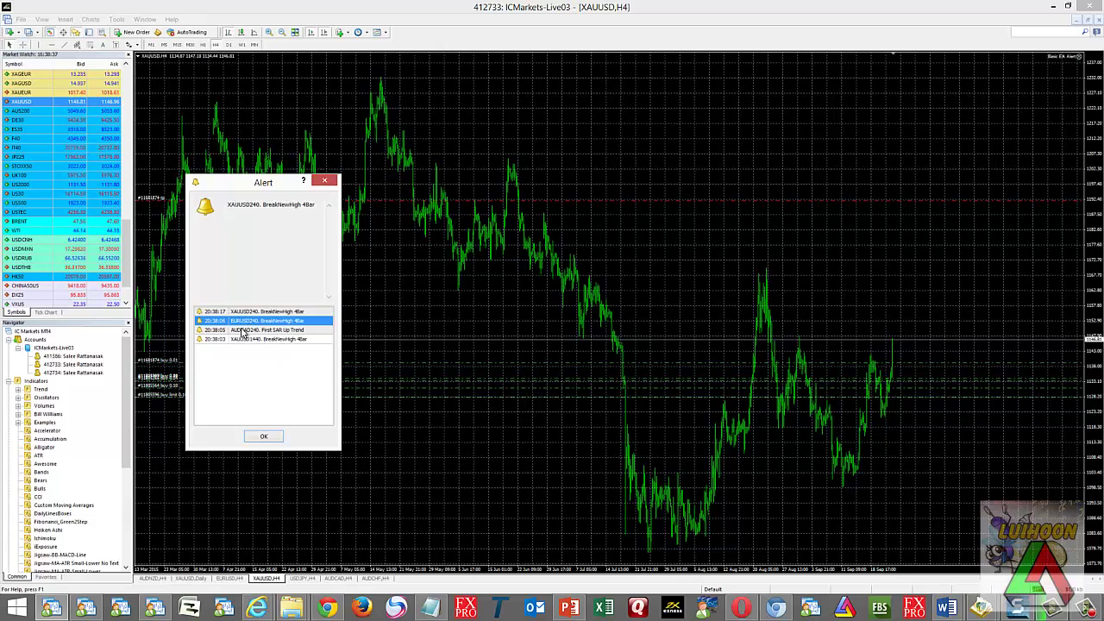
left_click(245, 339)
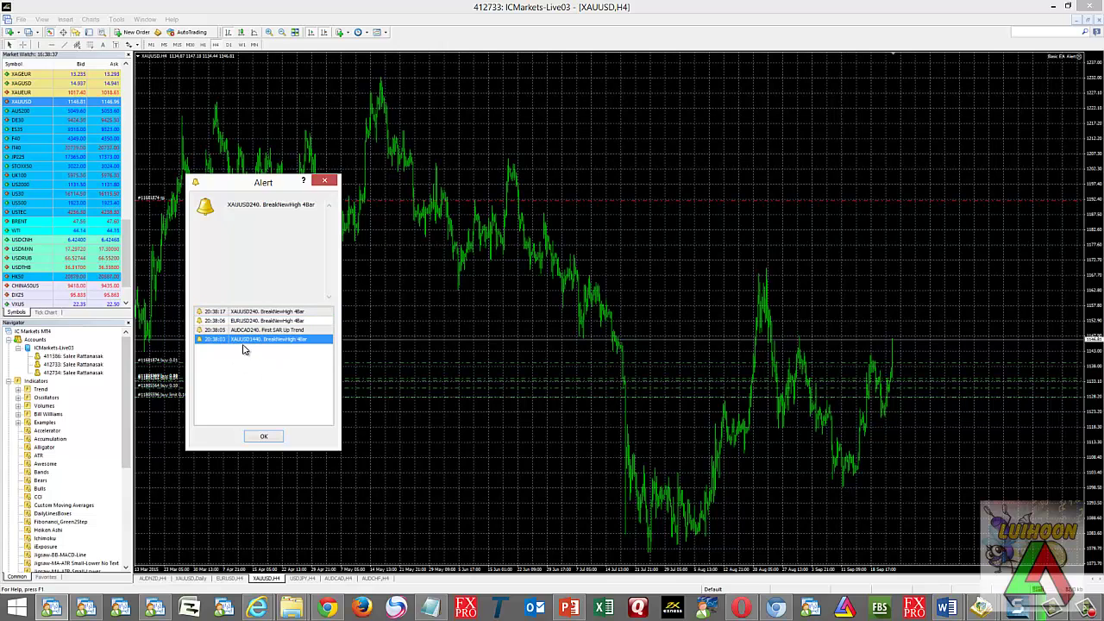
left_click(265, 437)
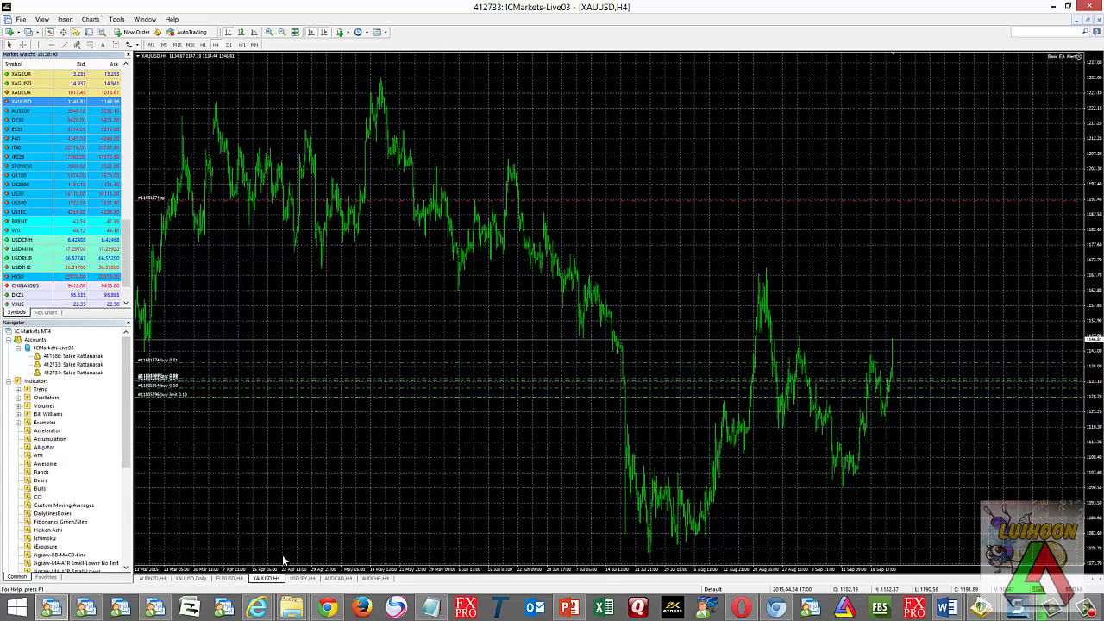
- Copy Main-Order-List V2.mq4 from the Temp folder and open the Indicators folder inside MQL4 in the terminal's data folder
left_click(215, 535)
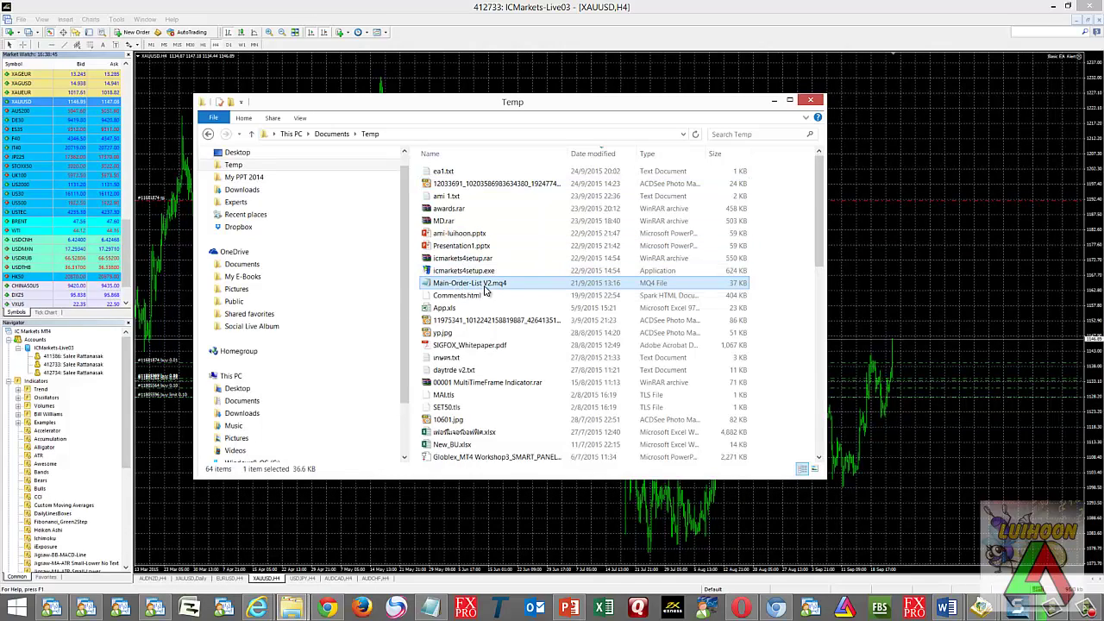
left_click(182, 285)
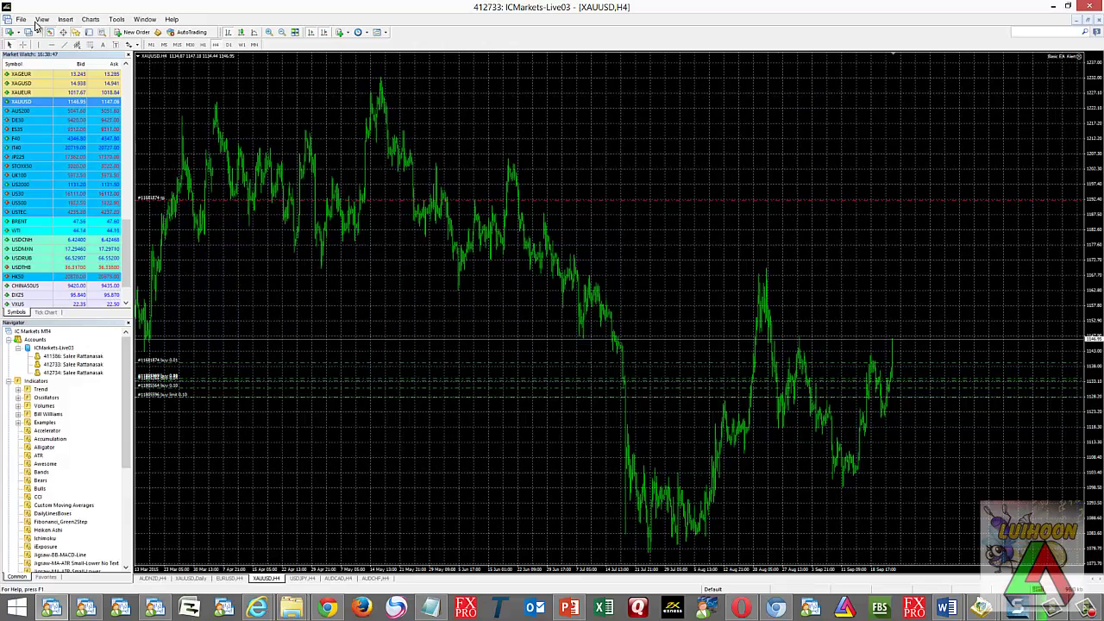
left_click(20, 19)
left_click(38, 111)
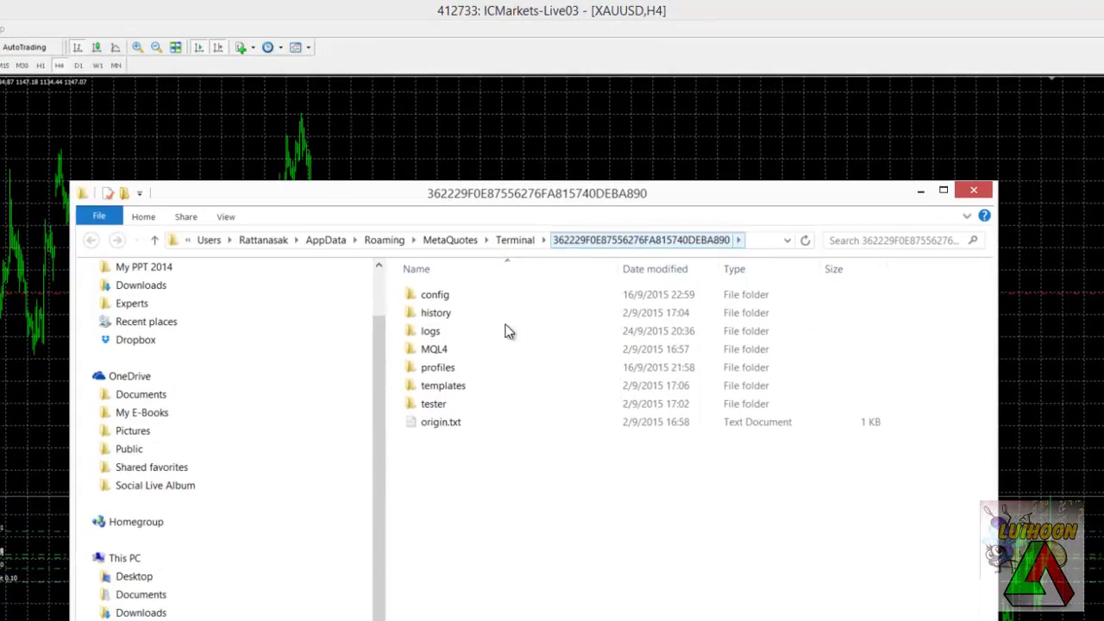
double_click(442, 350)
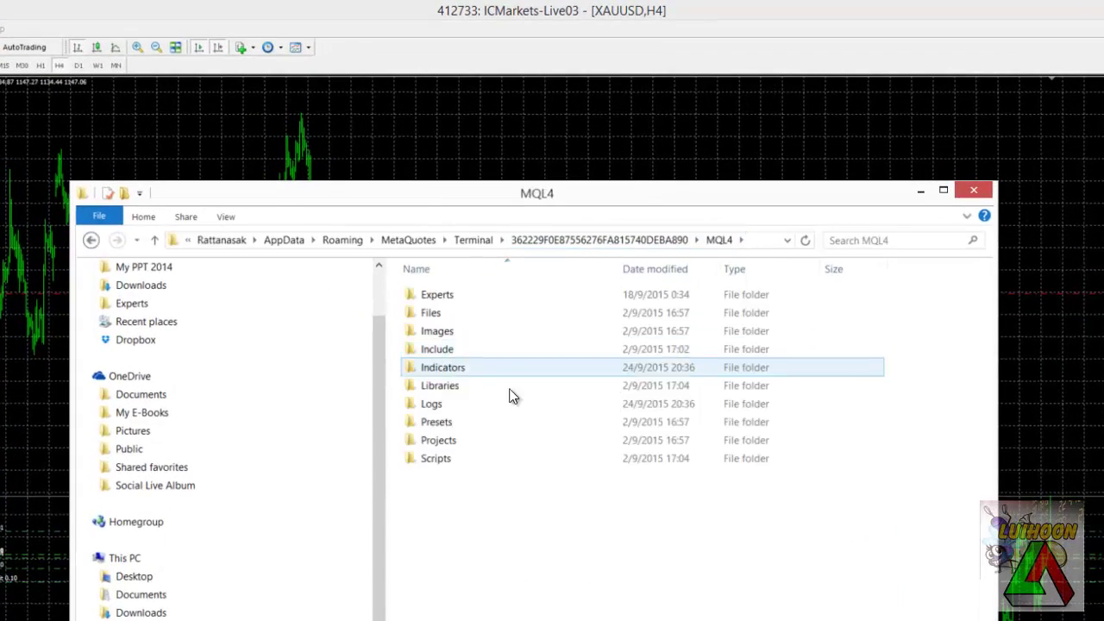
double_click(451, 367)
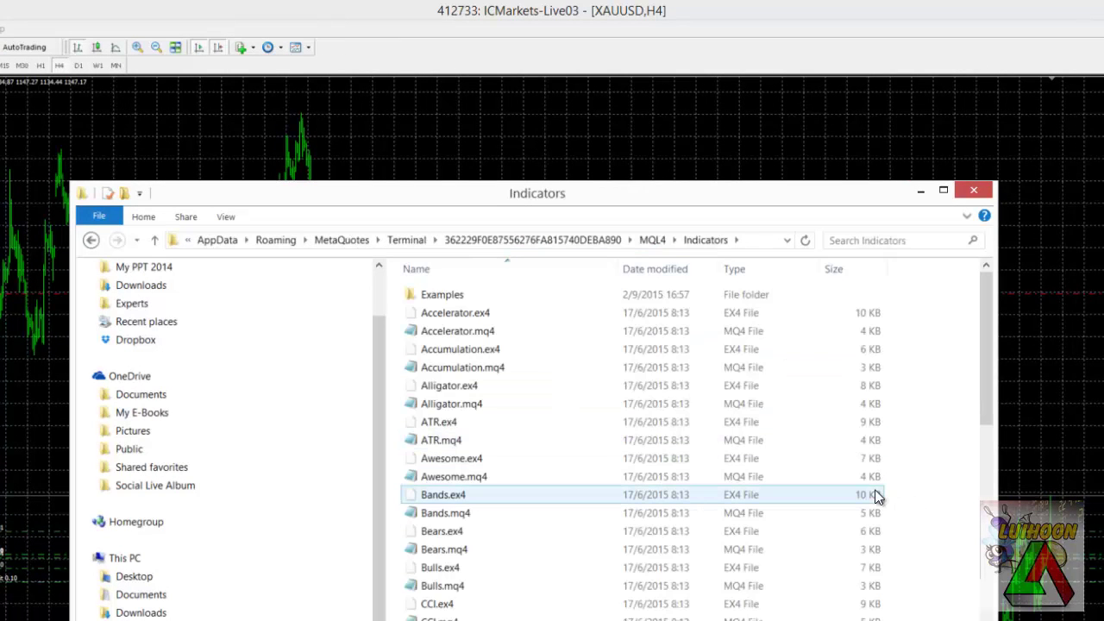
- Paste Main-Order-List V2.mq4 into the Indicators folder and restart MetaTrader 4
scroll(877, 498, "down", 9)
left_click(483, 366)
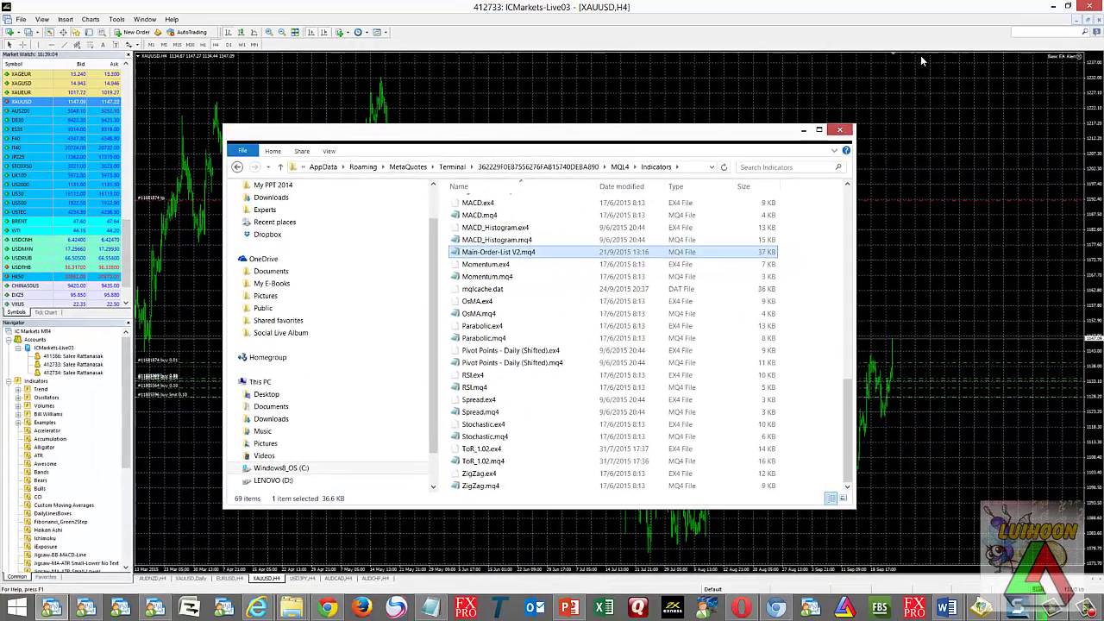
left_click(847, 83)
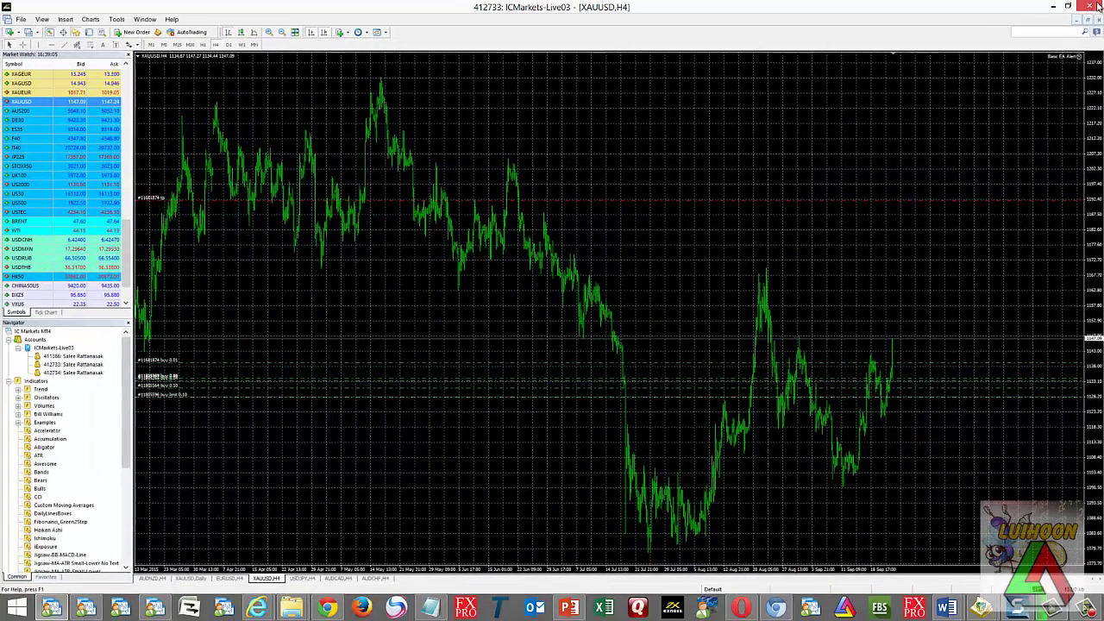
left_click(1098, 6)
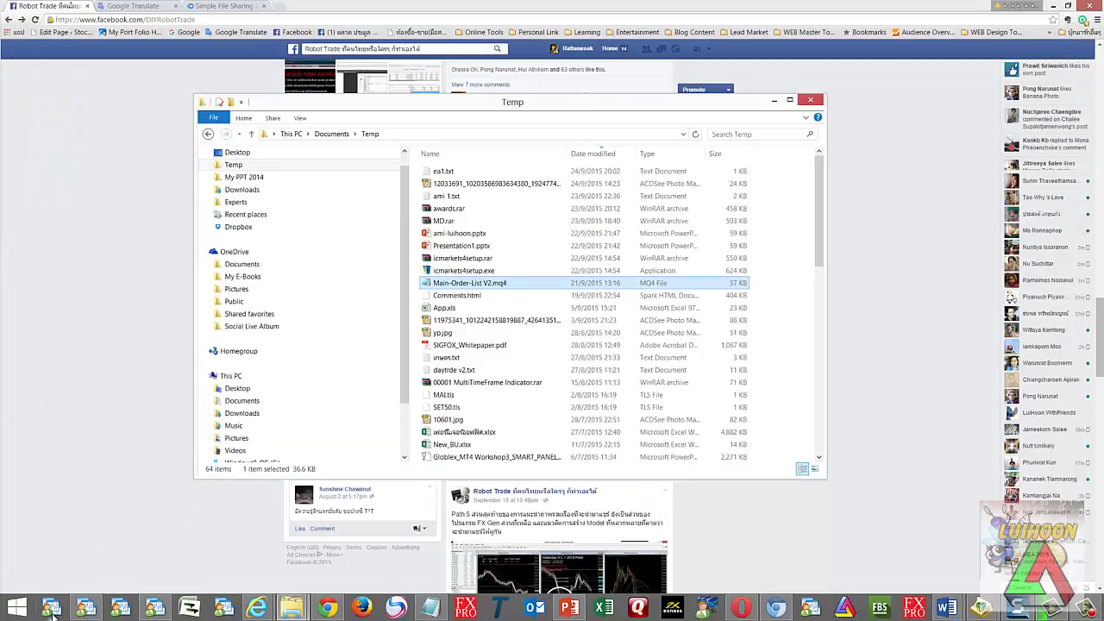
left_click(52, 611)
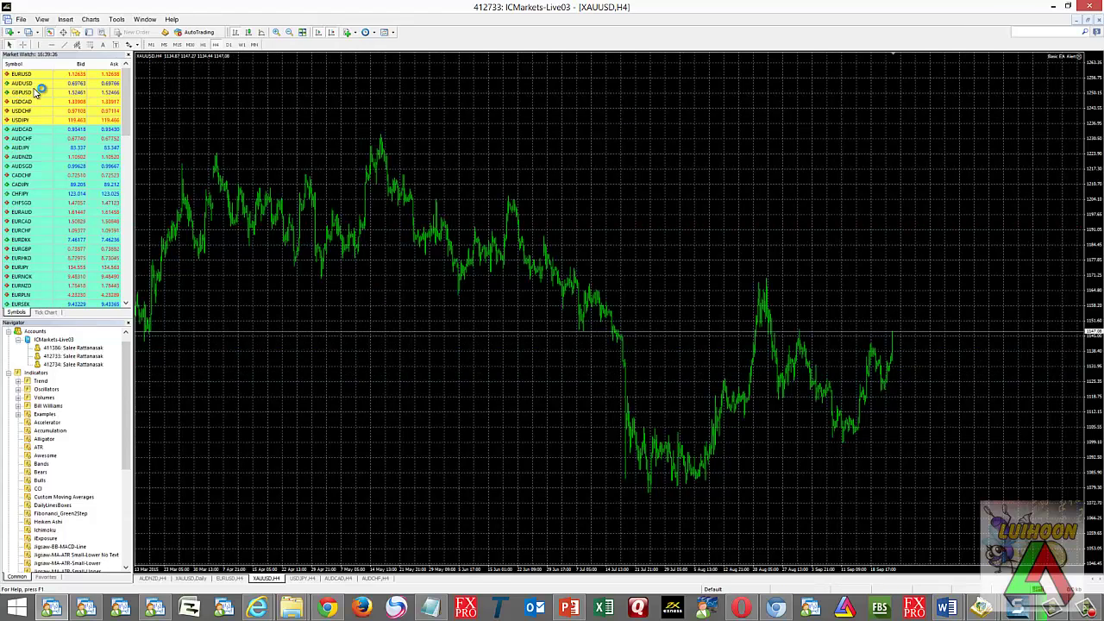
- Open a new chart window for USDJPY and dismiss the alert window
right_click(71, 122)
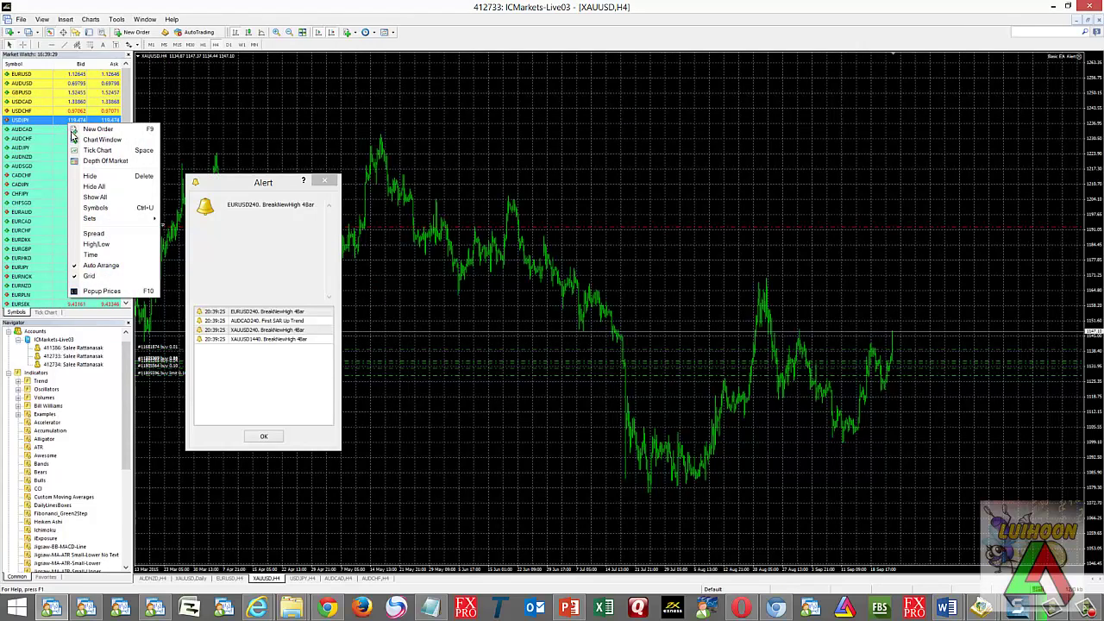
left_click(75, 139)
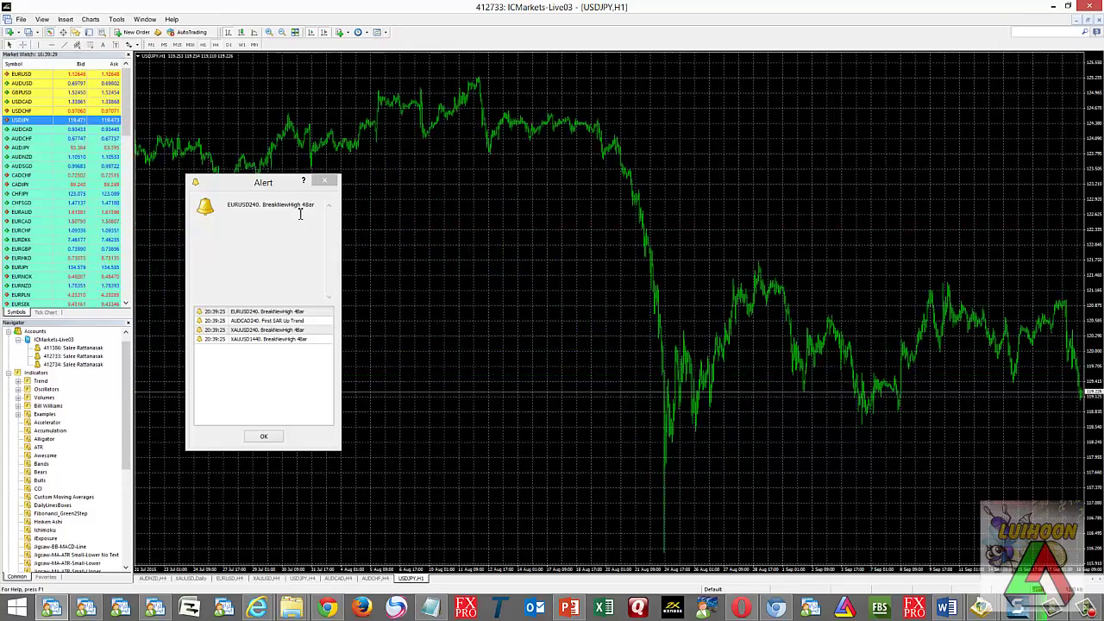
left_click(265, 437)
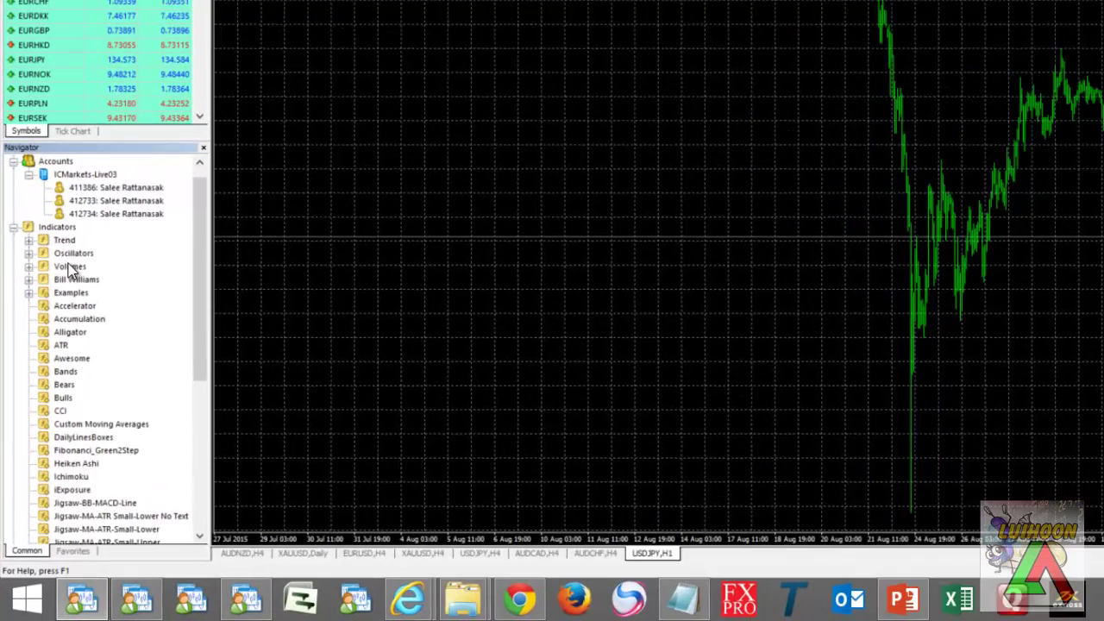
- Attach the Main-Order-List V2 custom indicator to the USDJPY H1 chart with external experts imports allowed
left_click(43, 396)
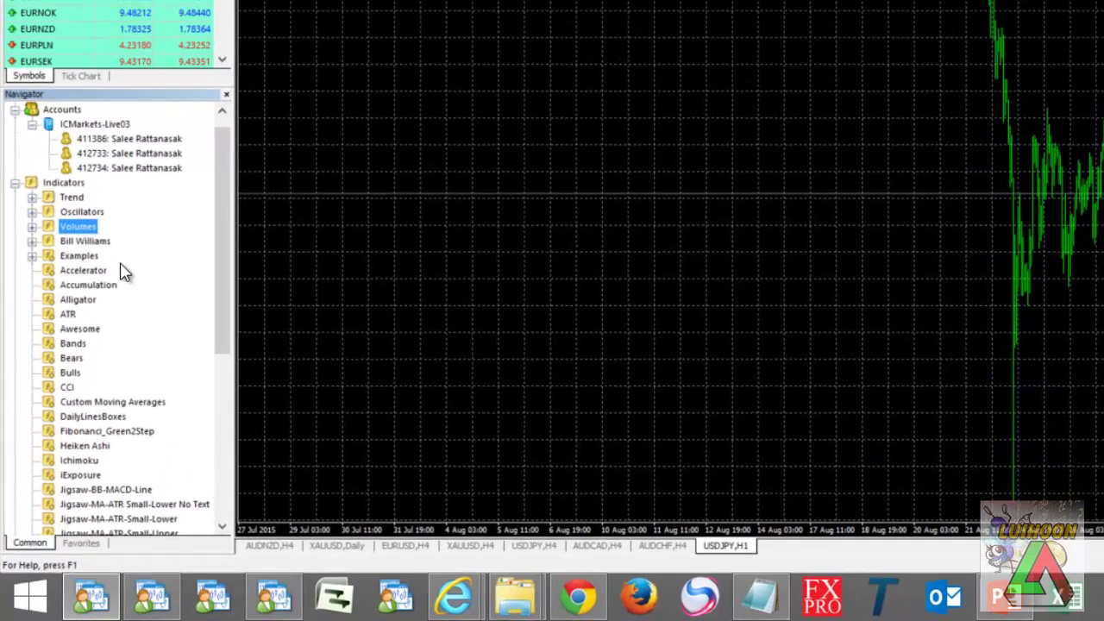
scroll(121, 271, "down", 7)
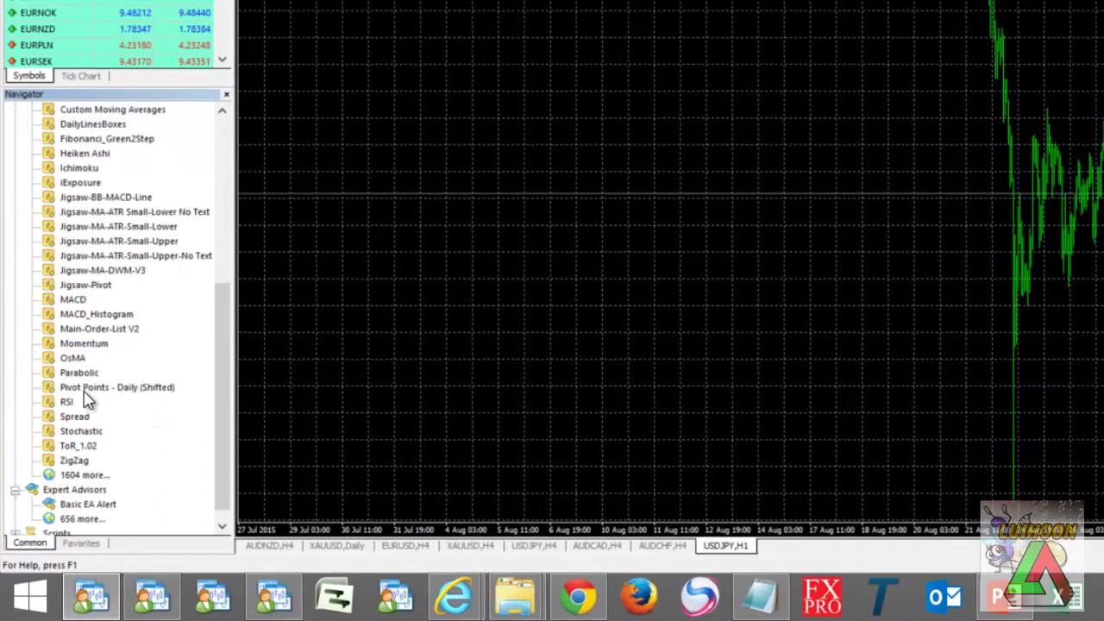
left_click(86, 330)
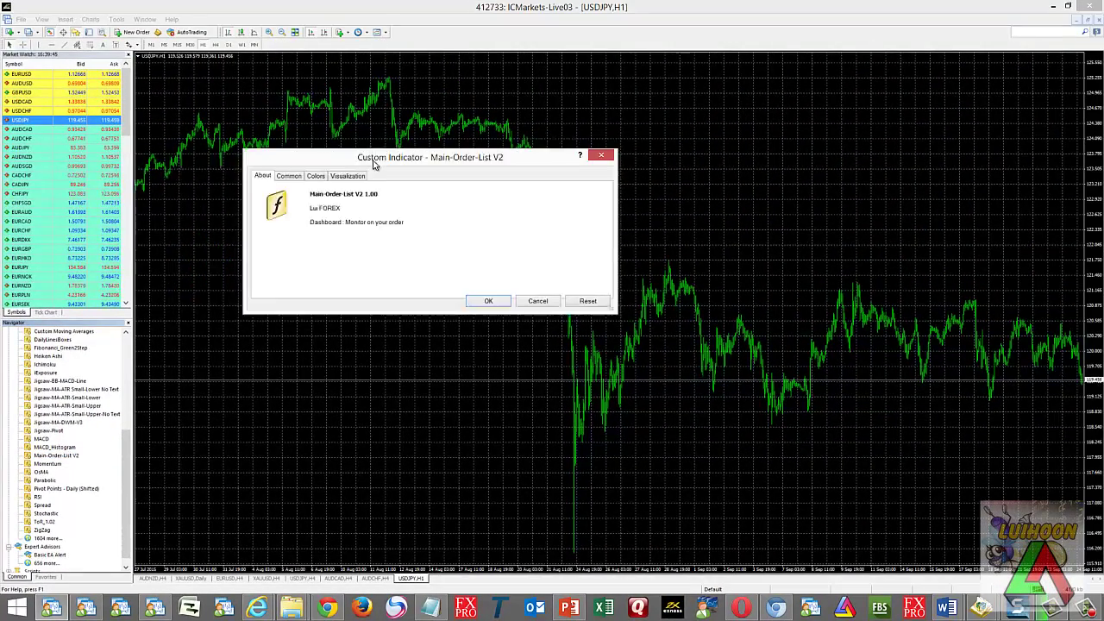
left_click(313, 176)
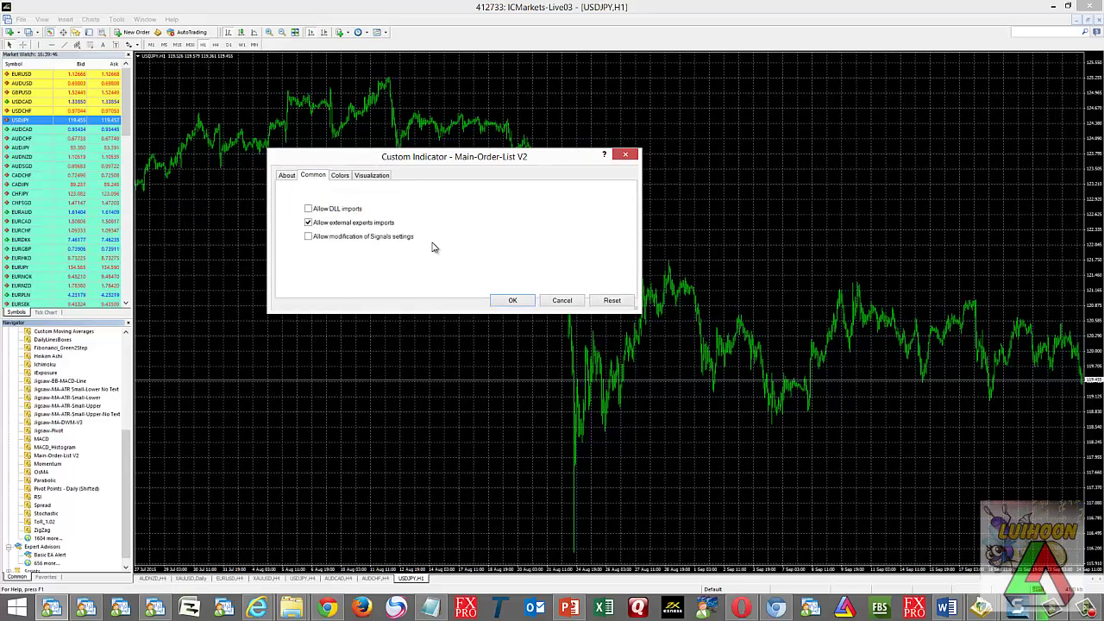
left_click(512, 301)
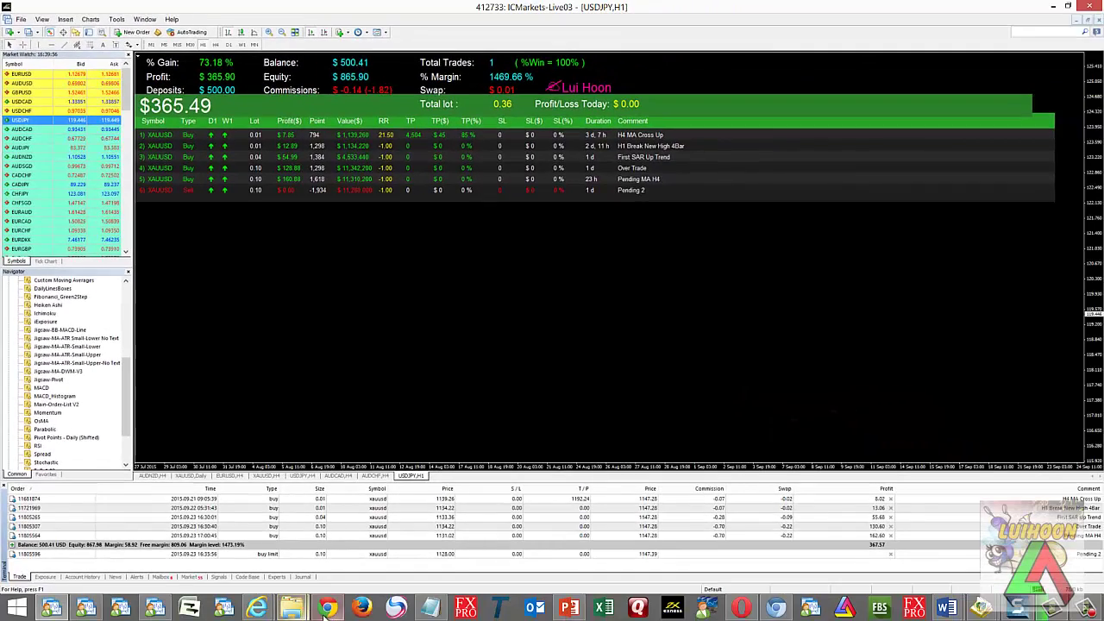
- View the dashboard screenshot in the September 22 Robot Trade Facebook post in Chrome, close it and return to MetaTrader 4
left_click(326, 609)
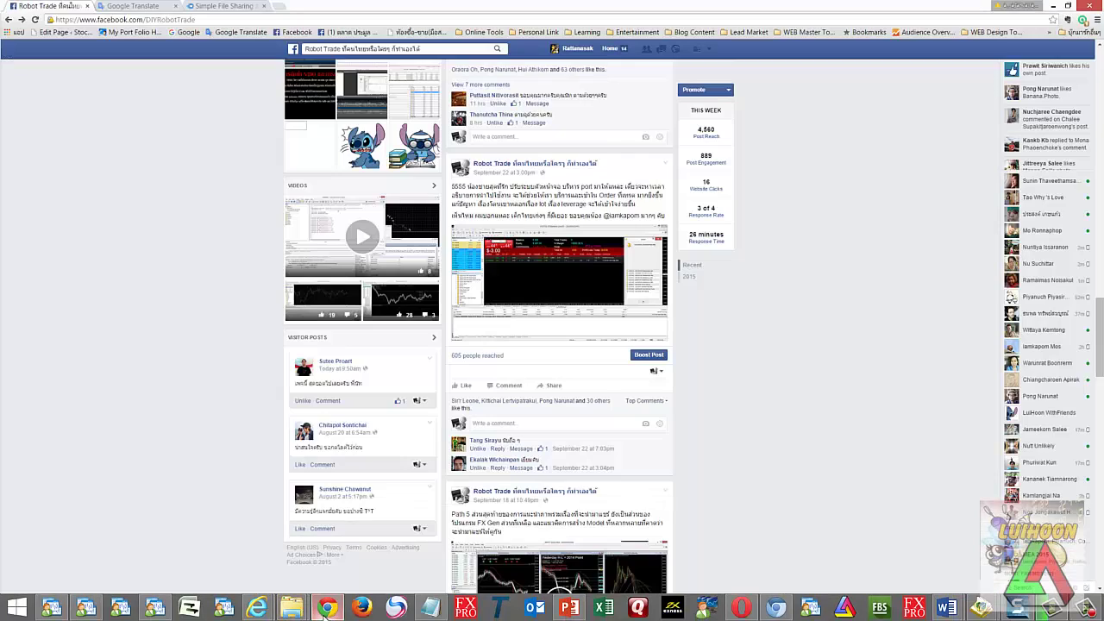
left_click(535, 283)
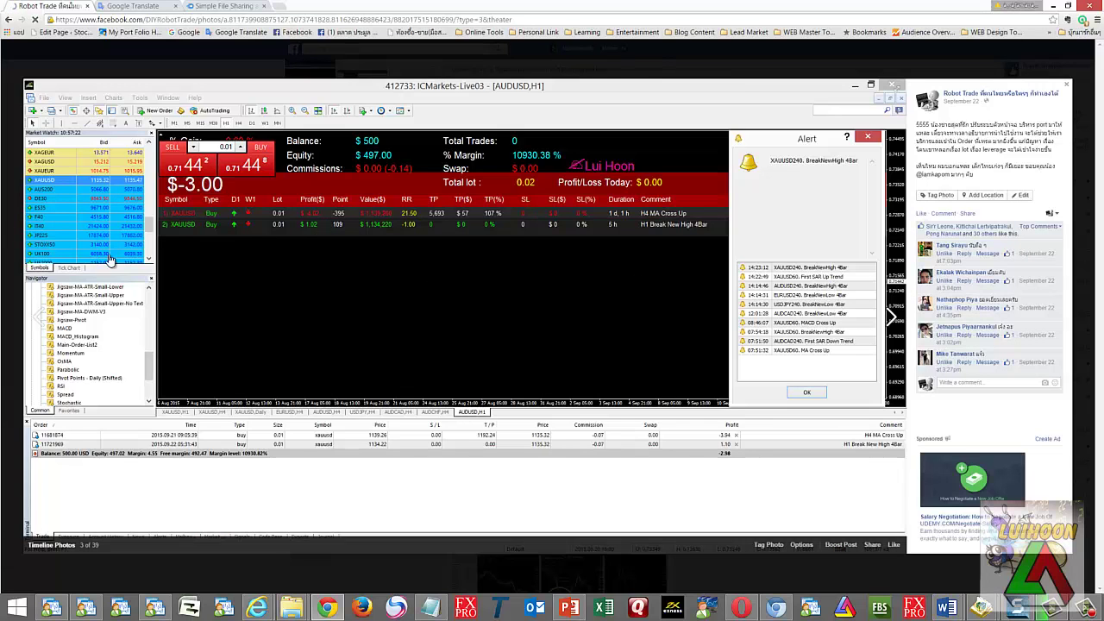
left_click(10, 266)
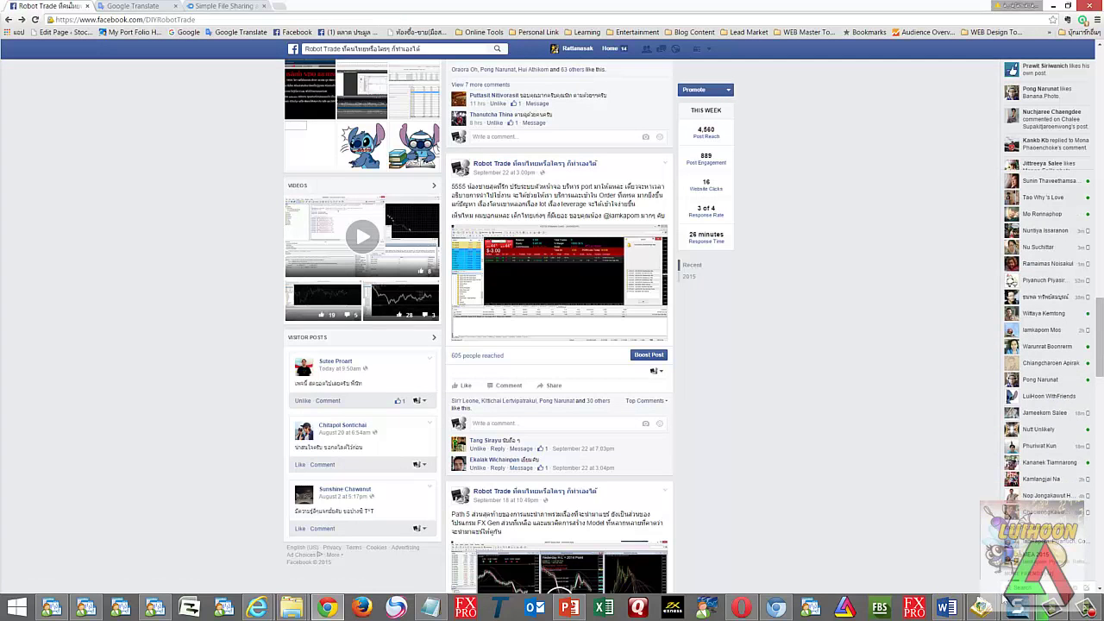
left_click(51, 608)
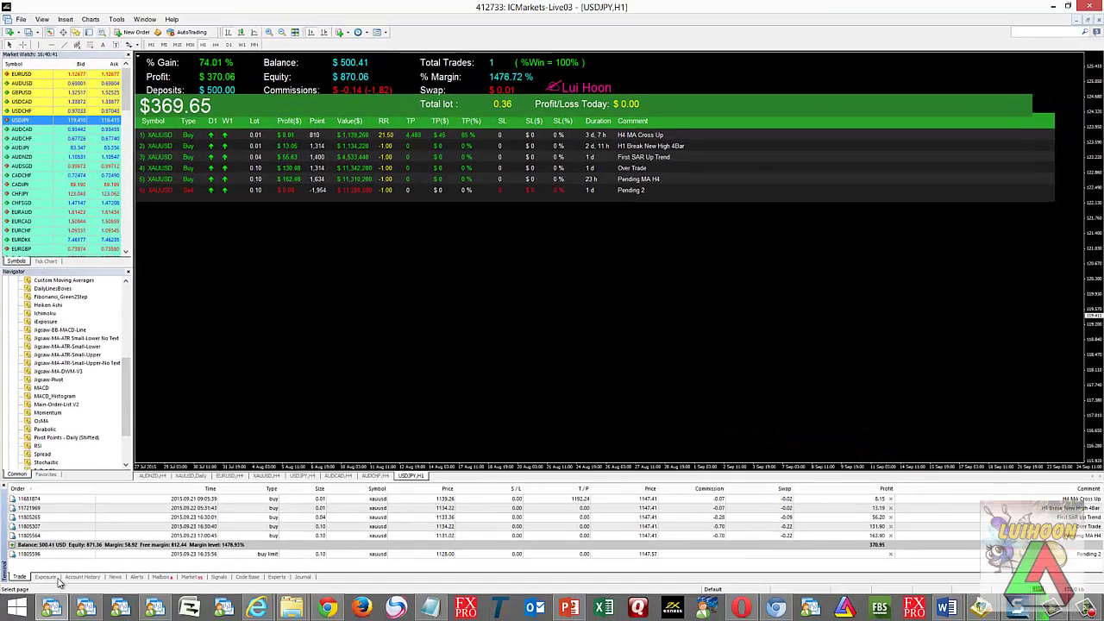
- Review the closed XAUUSD buy trade and its profit in the account history
left_click(83, 577)
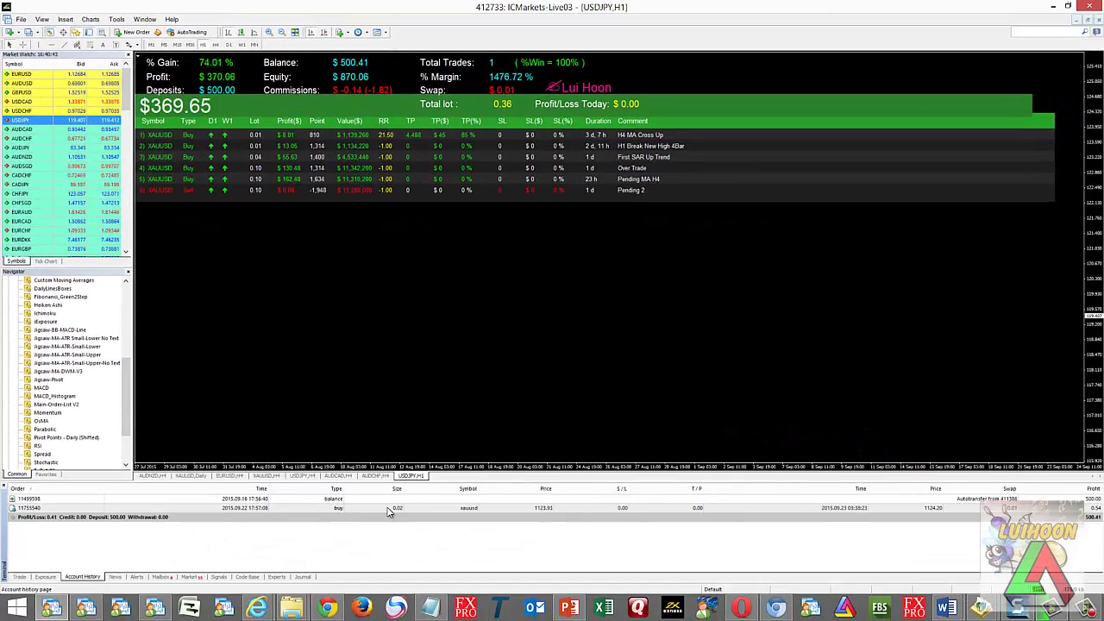
left_click(483, 509)
left_click(763, 525)
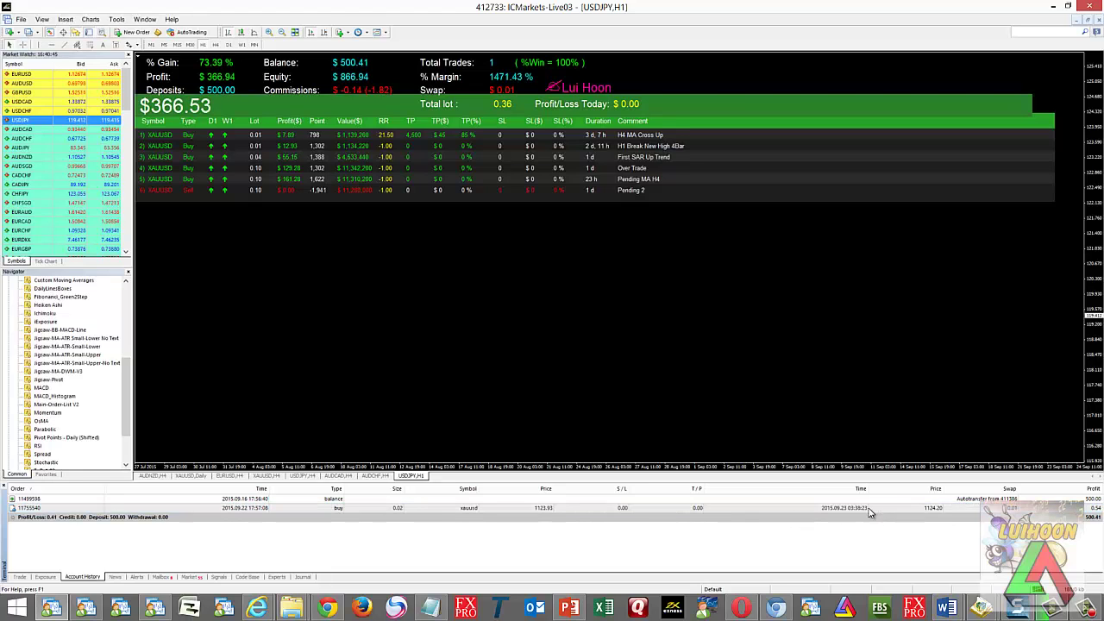
left_click(1078, 509)
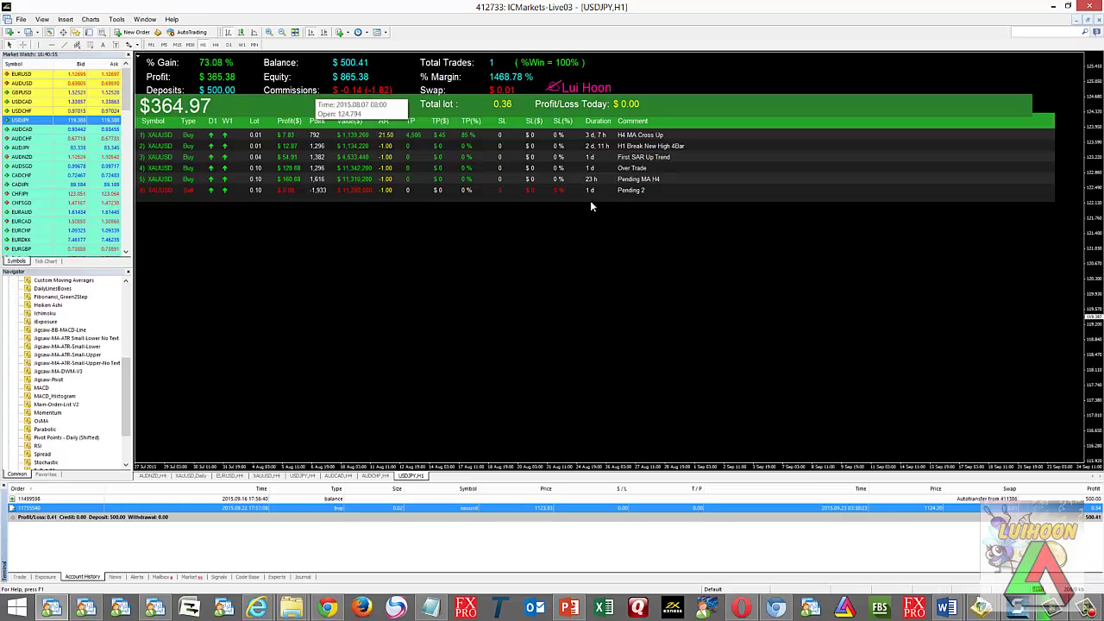
- Return to the open orders and delete the pending 0.10 lot XAUUSD buy limit order at 1128.00
left_click(20, 577)
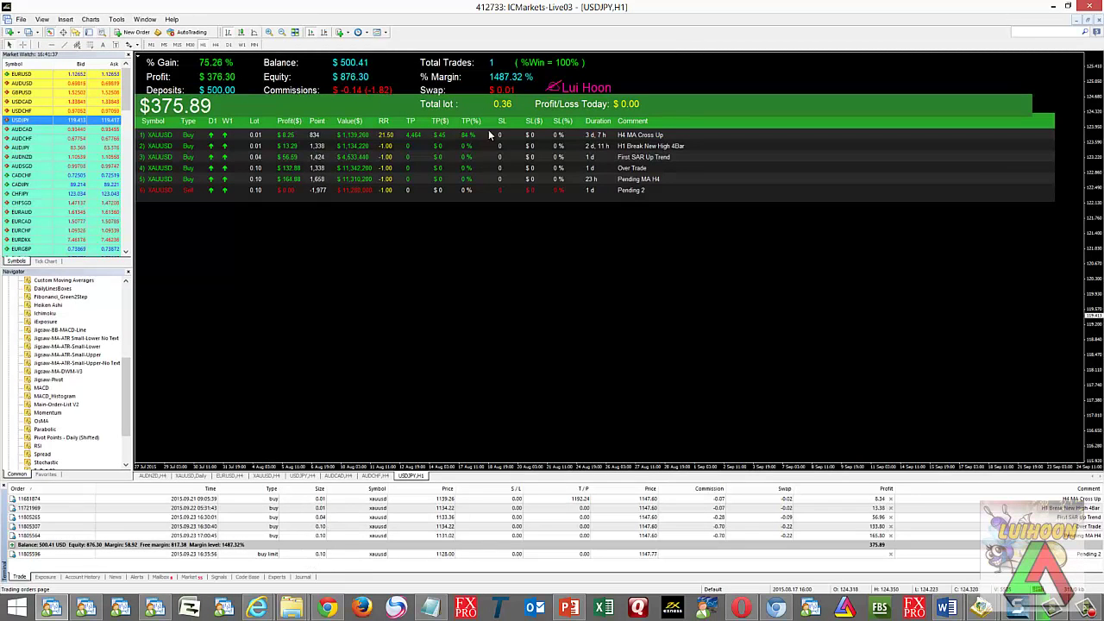
left_click(349, 555)
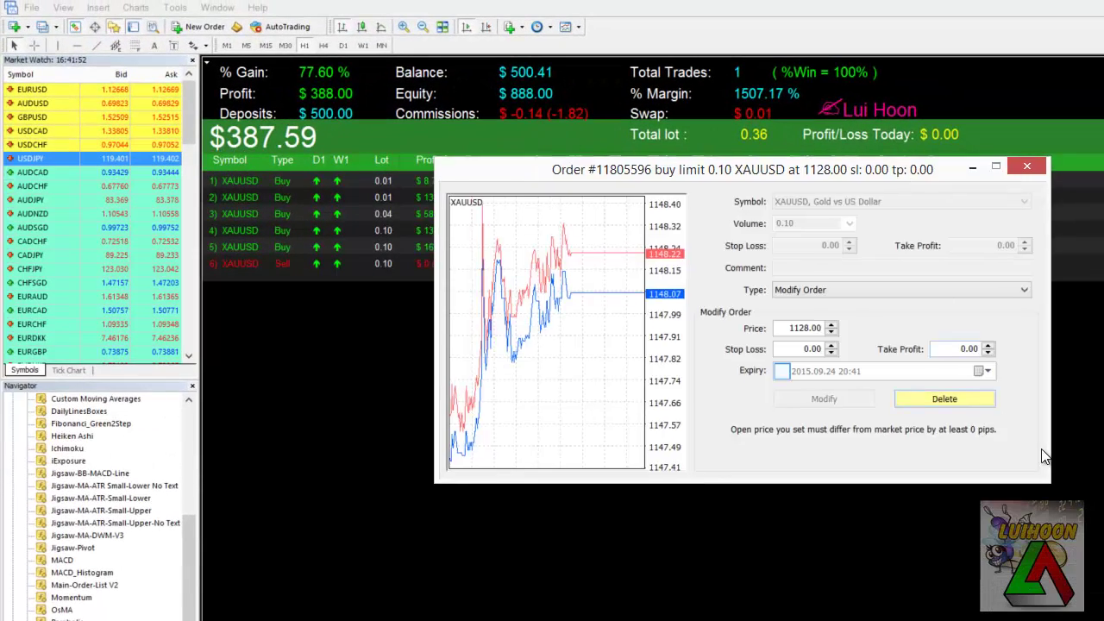
left_click(963, 398)
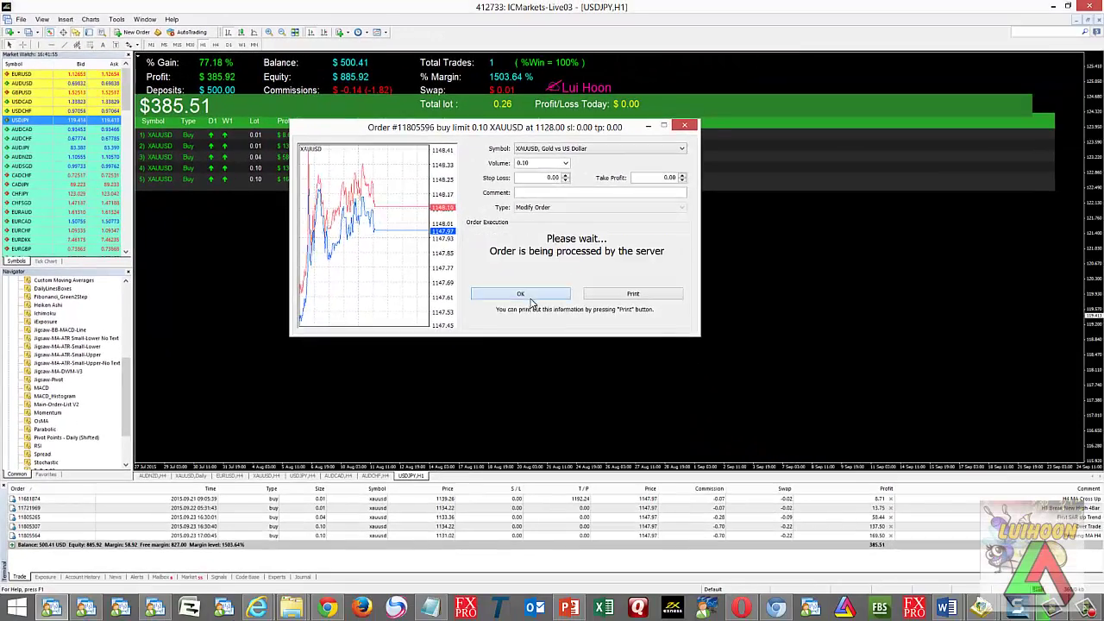
left_click(712, 386)
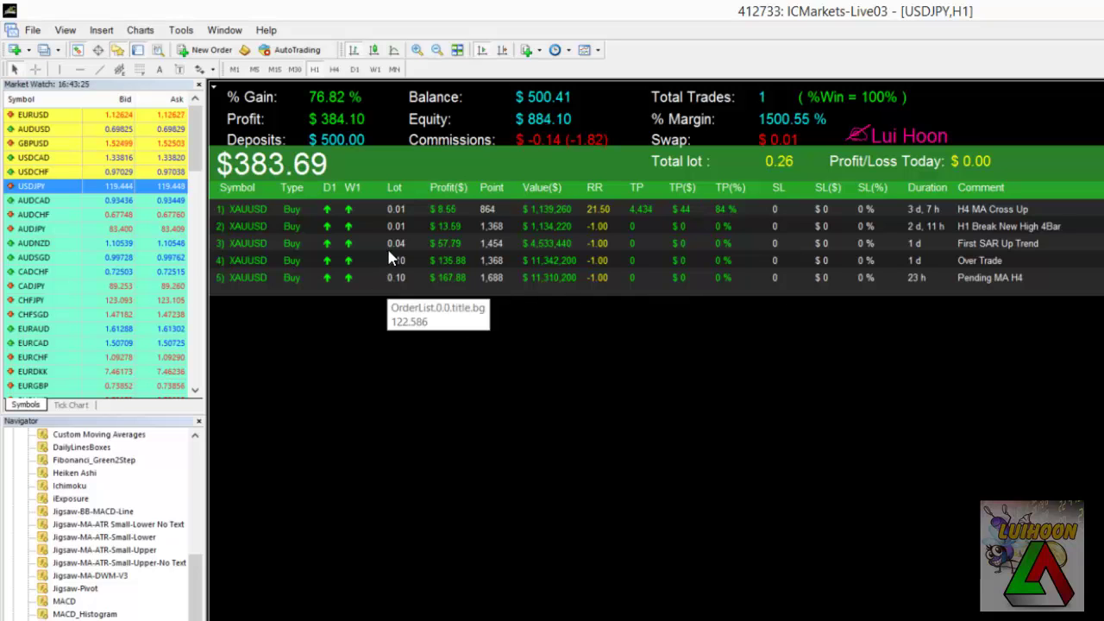
- Find the XAUUSD symbol in the market watch list and select it
left_click(48, 159)
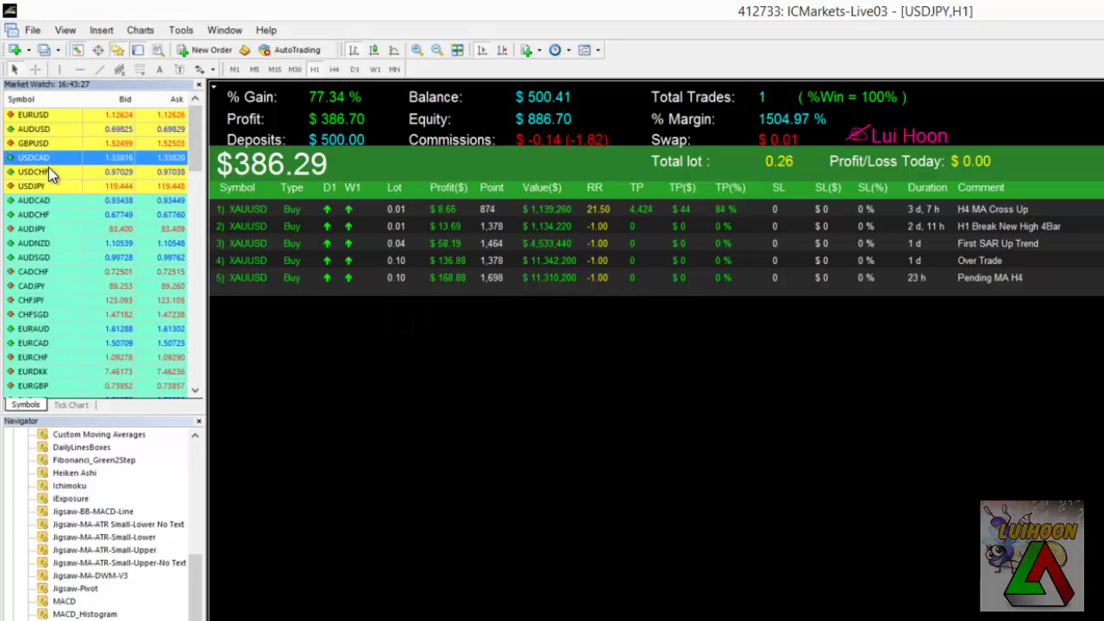
scroll(67, 277, "down", 10)
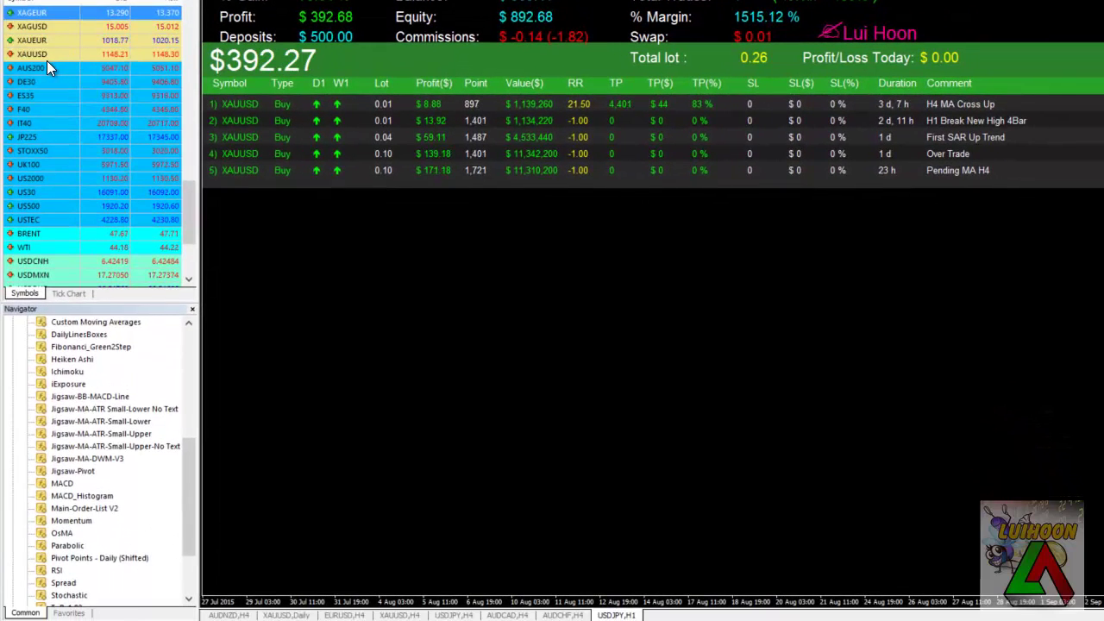
left_click(36, 65)
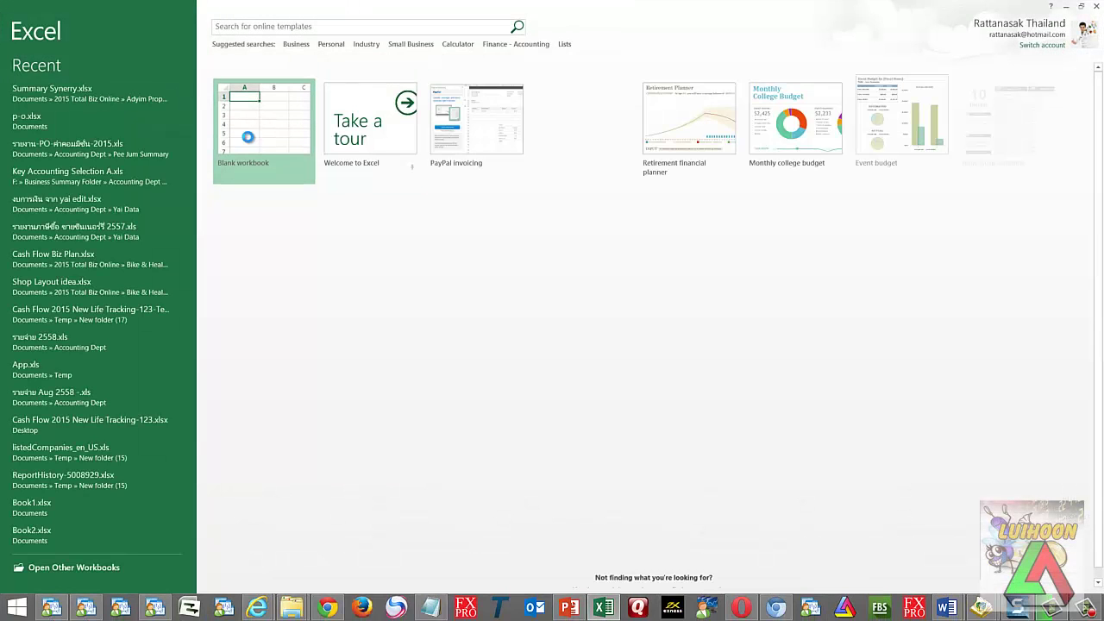
- Switch to Excel, create a blank workbook and reduce its window so the order dashboard stays in view
key("Escape")
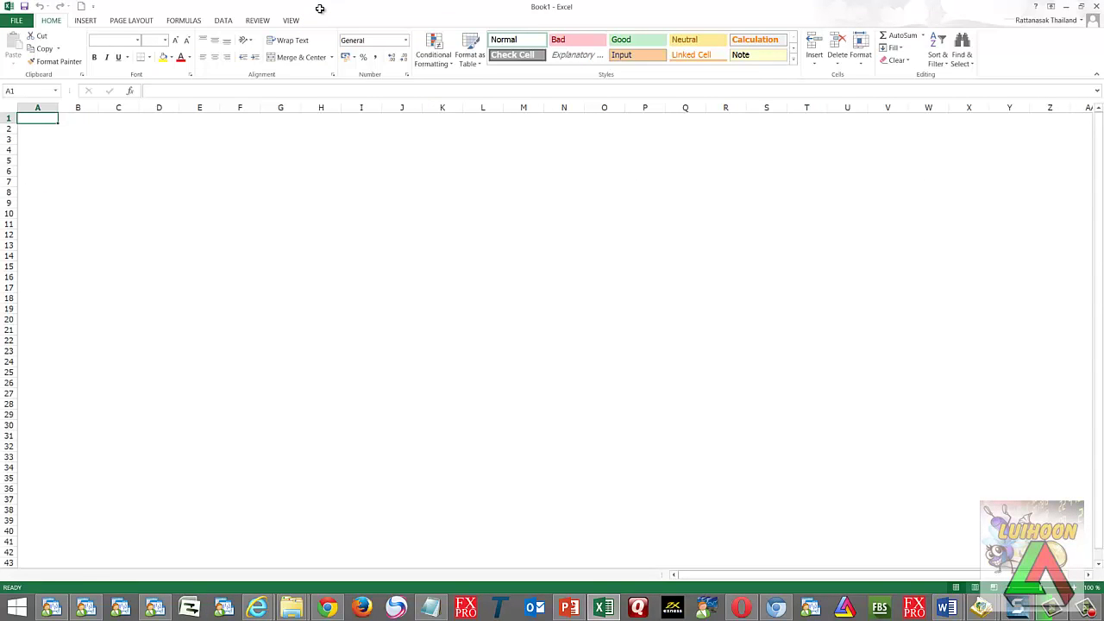
double_click(308, 10)
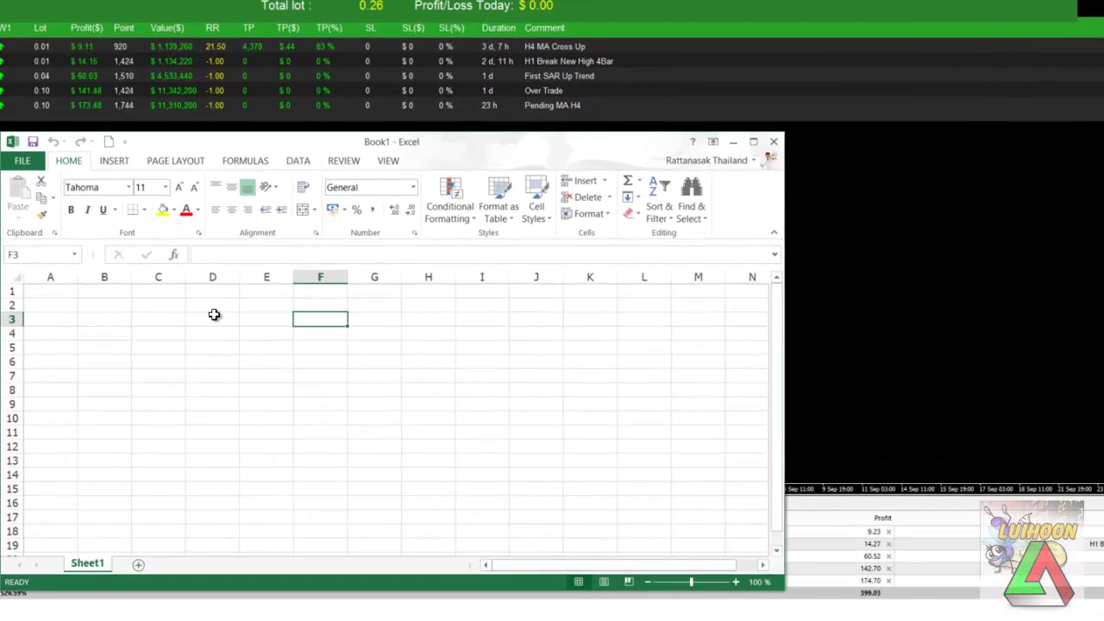
- Enter 1, lot and 100000 in cells D3, E3 and F3, and apply the comma style to F3
left_click(171, 390)
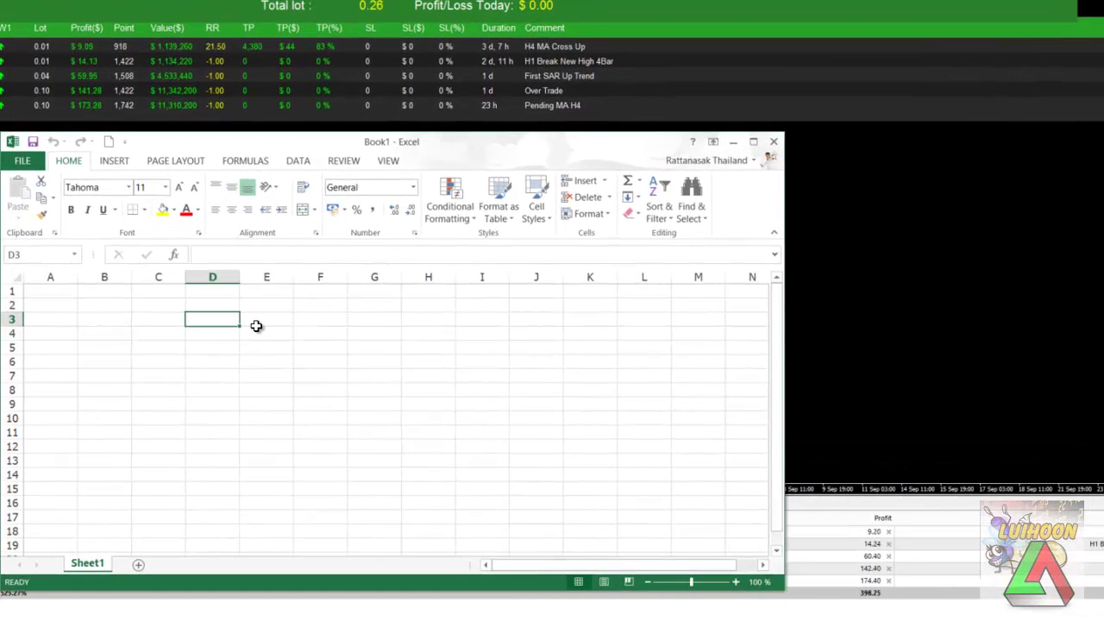
type("1")
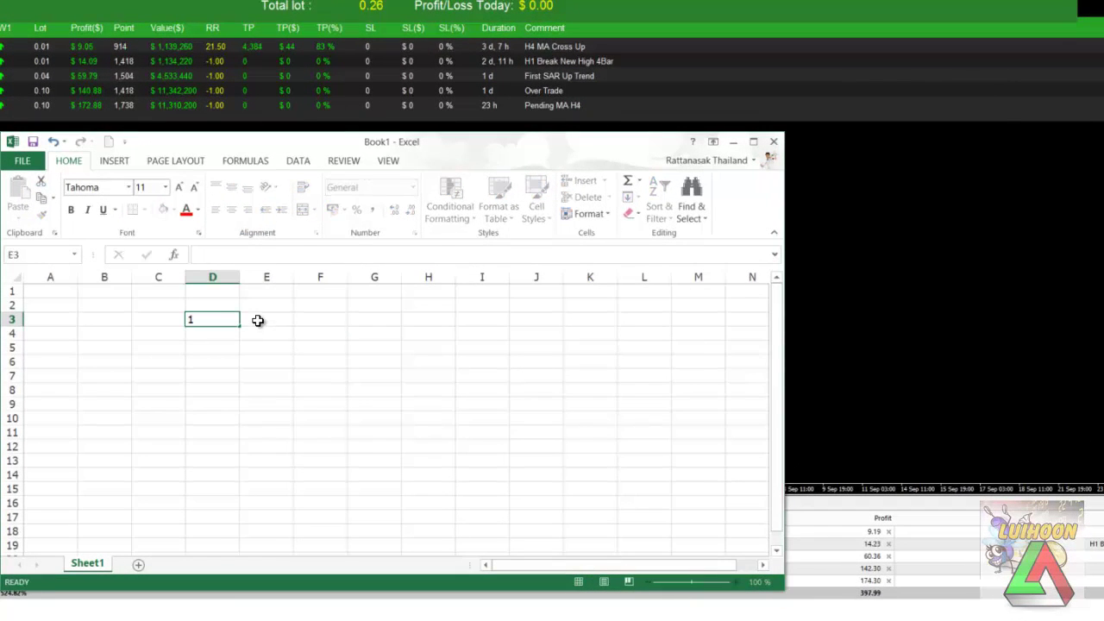
left_click(257, 320)
type("lot")
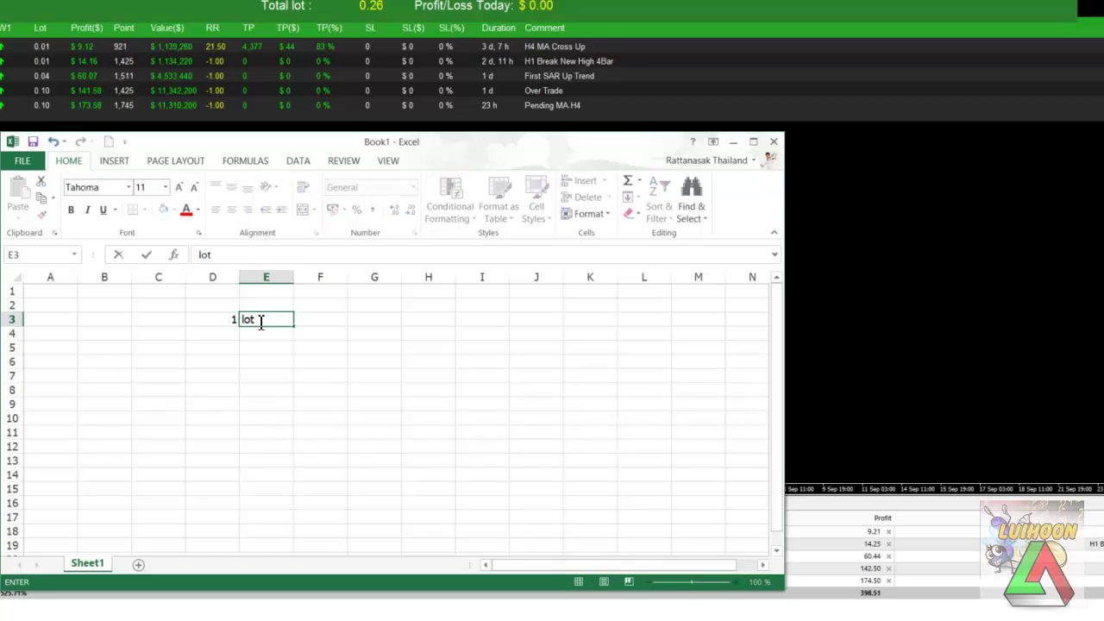
key("Tab")
type("100")
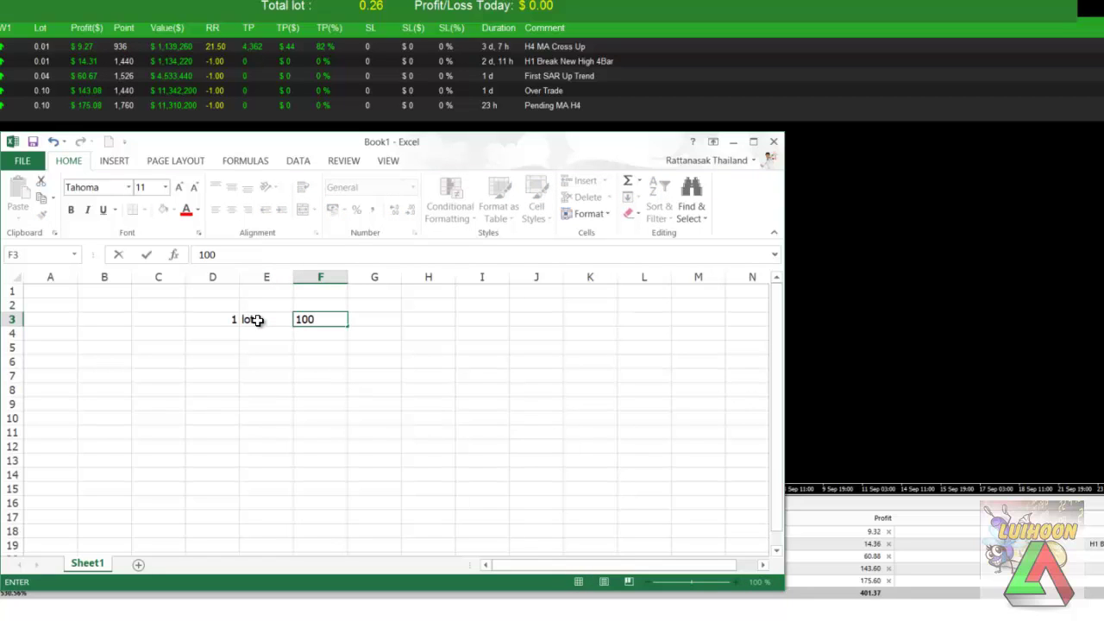
type("000")
key("Return")
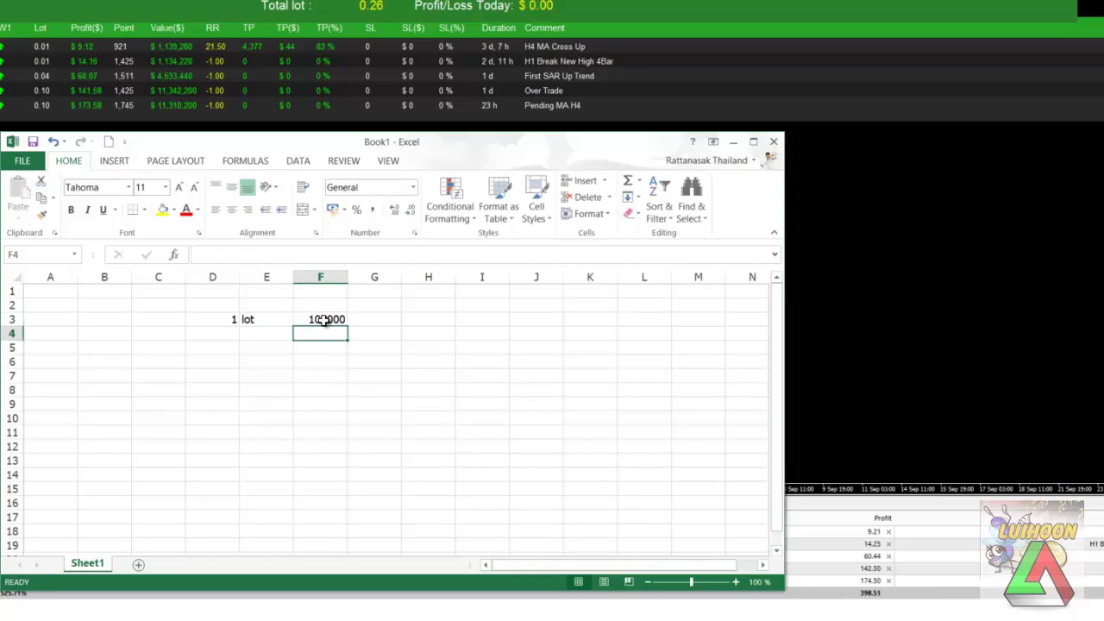
left_click(321, 319)
left_click(372, 210)
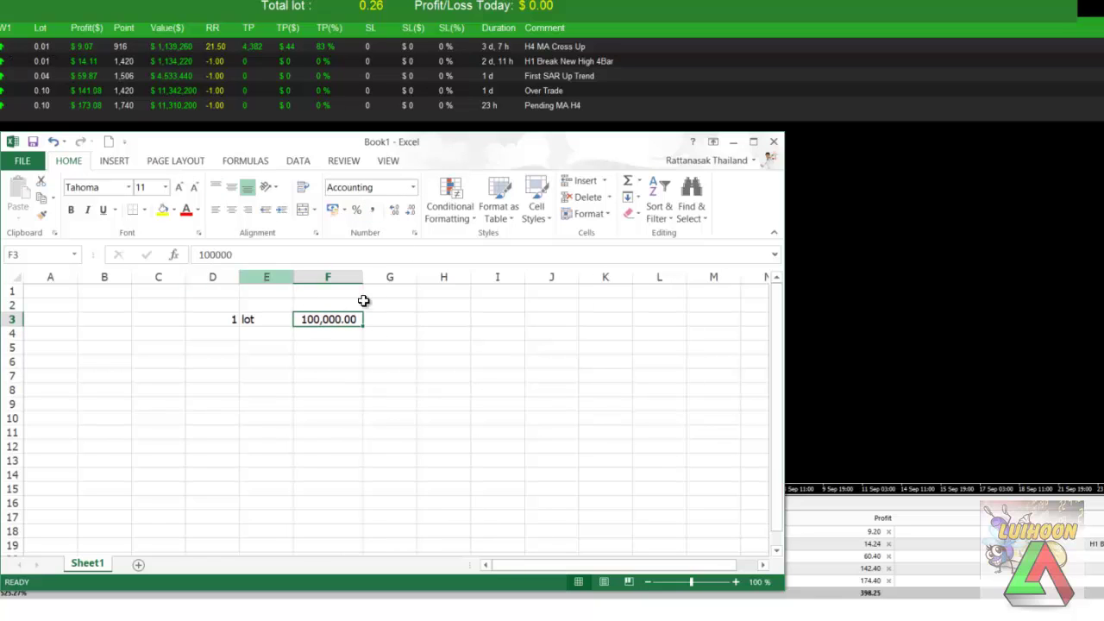
- Enter the lot size 0.01 in cell G3
left_click(381, 320)
type("0.01")
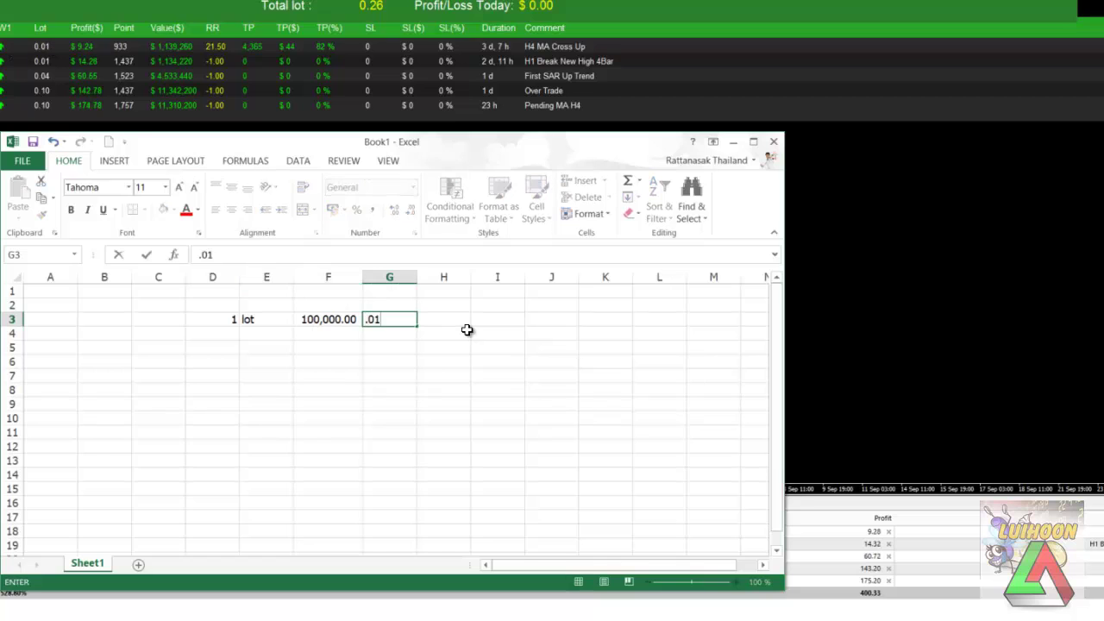
key("Return")
- Multiply the contract size by the lot size in cell H3 with the formula =F3*G3
left_click(446, 319)
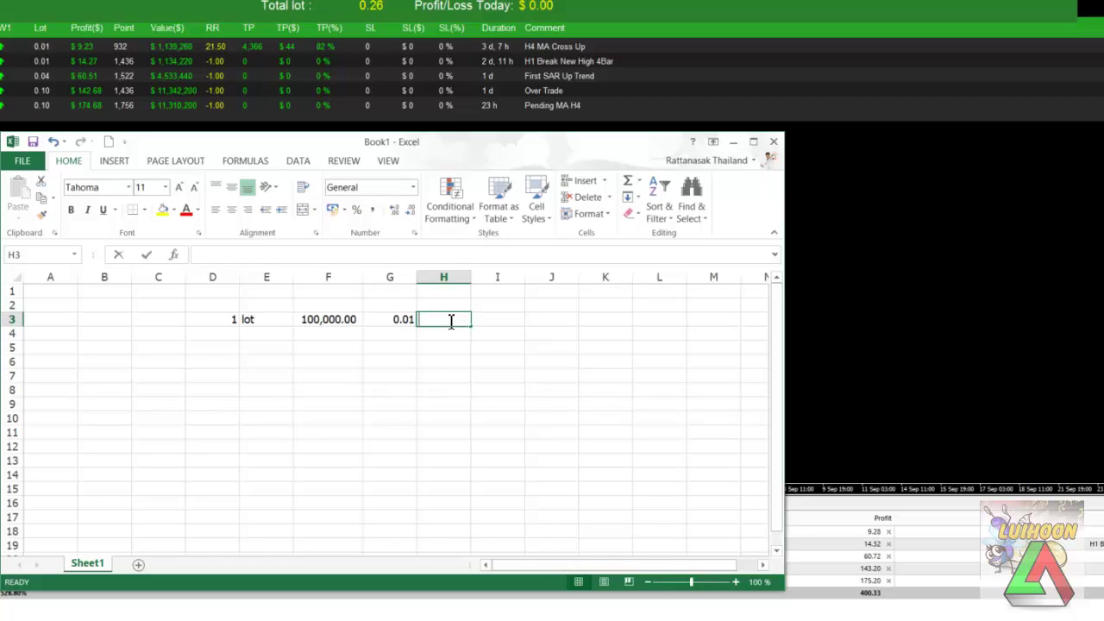
type("=")
left_click(335, 328)
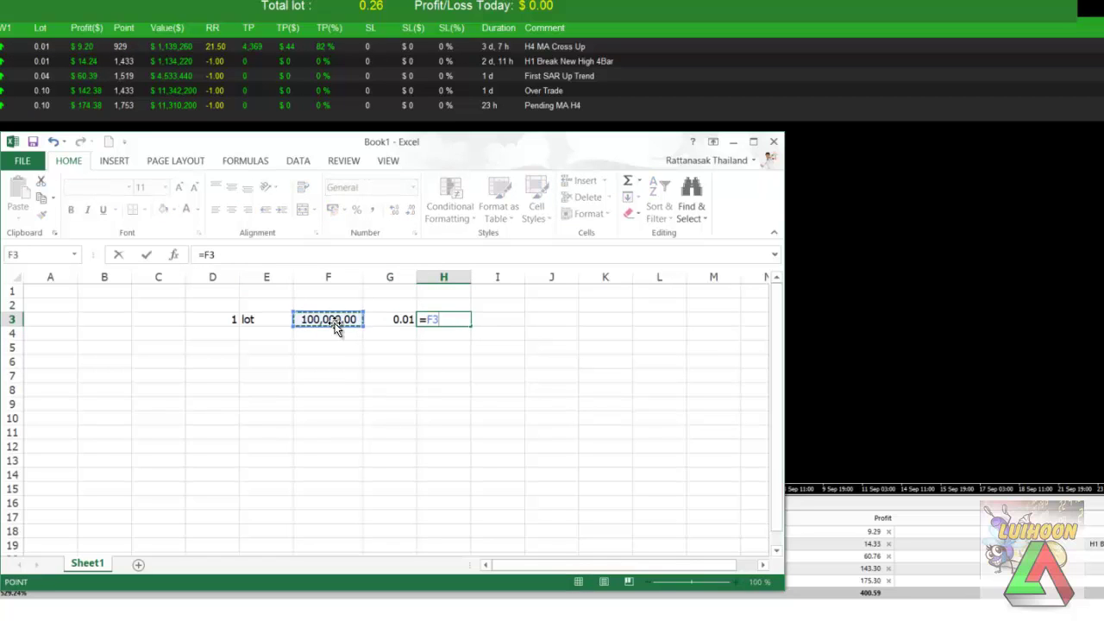
type("*")
left_click(393, 321)
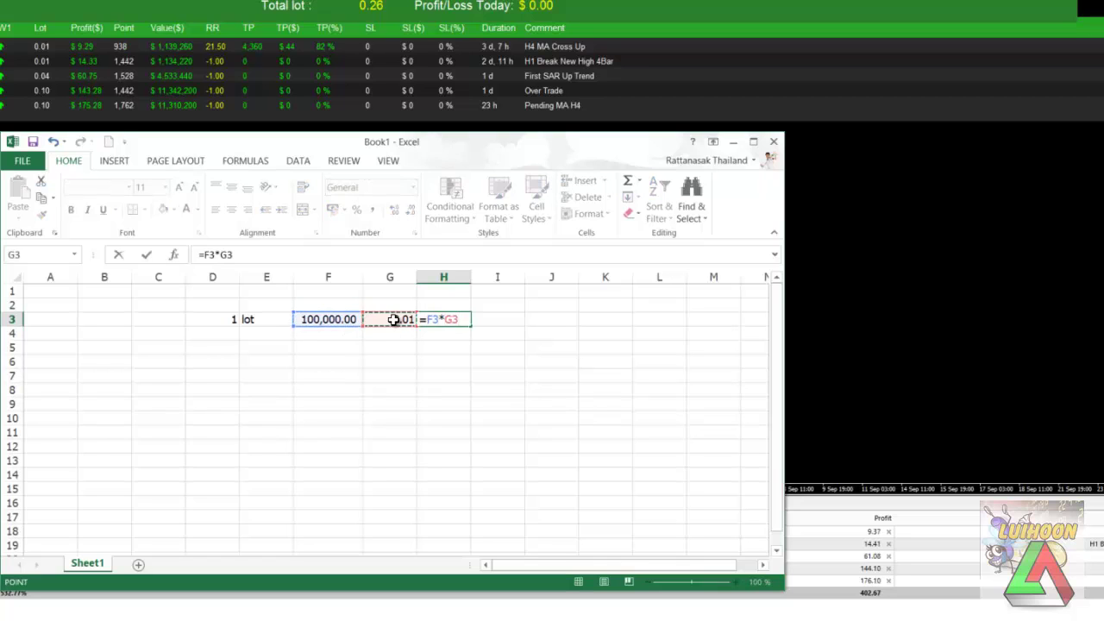
key("Return")
- Show the calculated position value in cell H3 in red text
left_click_drag(475, 276, 481, 345)
left_click(486, 377)
left_click(446, 320)
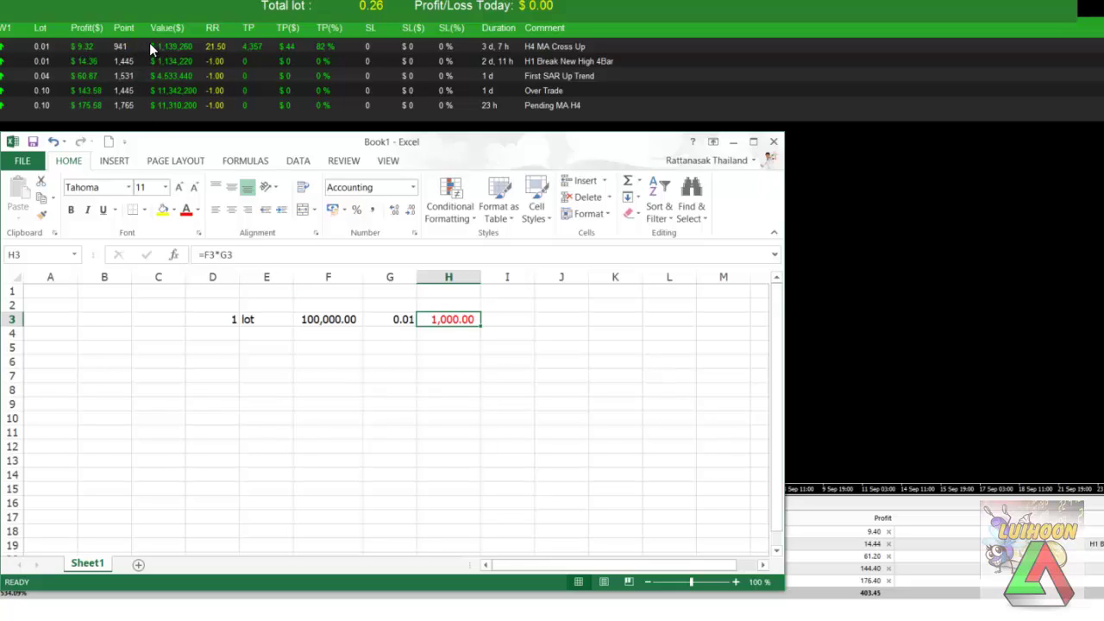
left_click(448, 336)
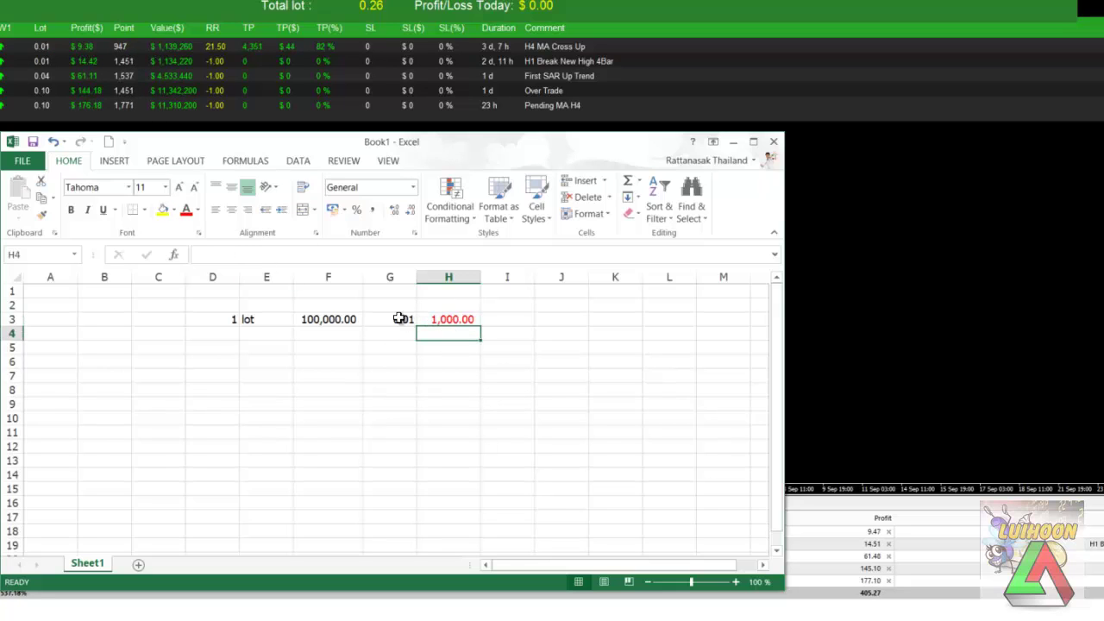
left_click(402, 319)
left_click(442, 319)
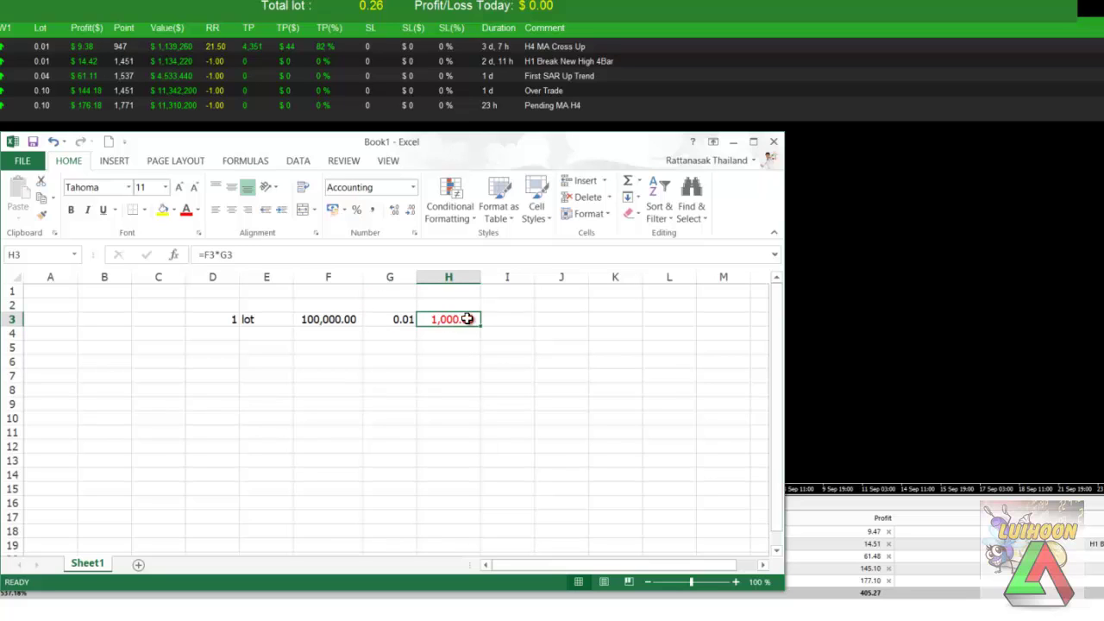
left_click(503, 320)
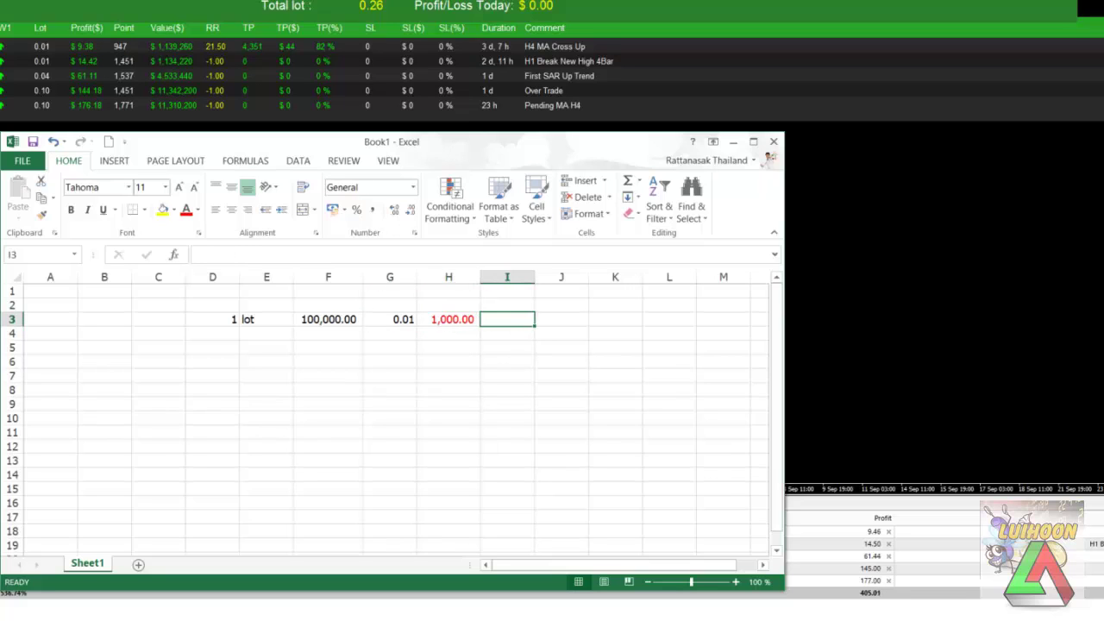
- Enter 1148 in cell I3, apply the comma style to it, and put a $ sign in cell J3
type("1148")
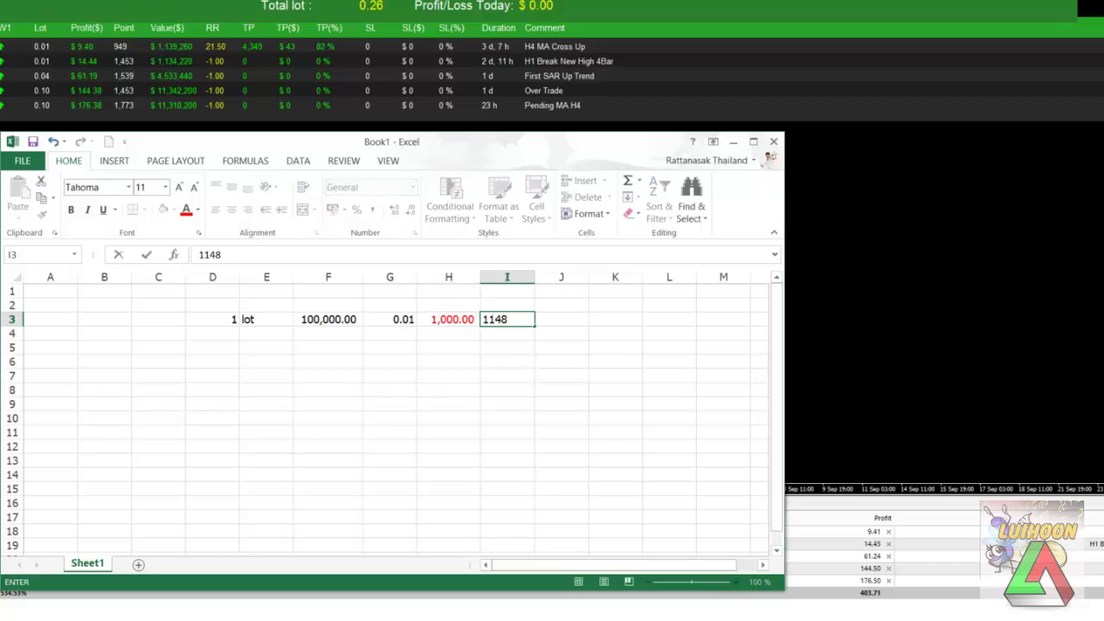
key("Return")
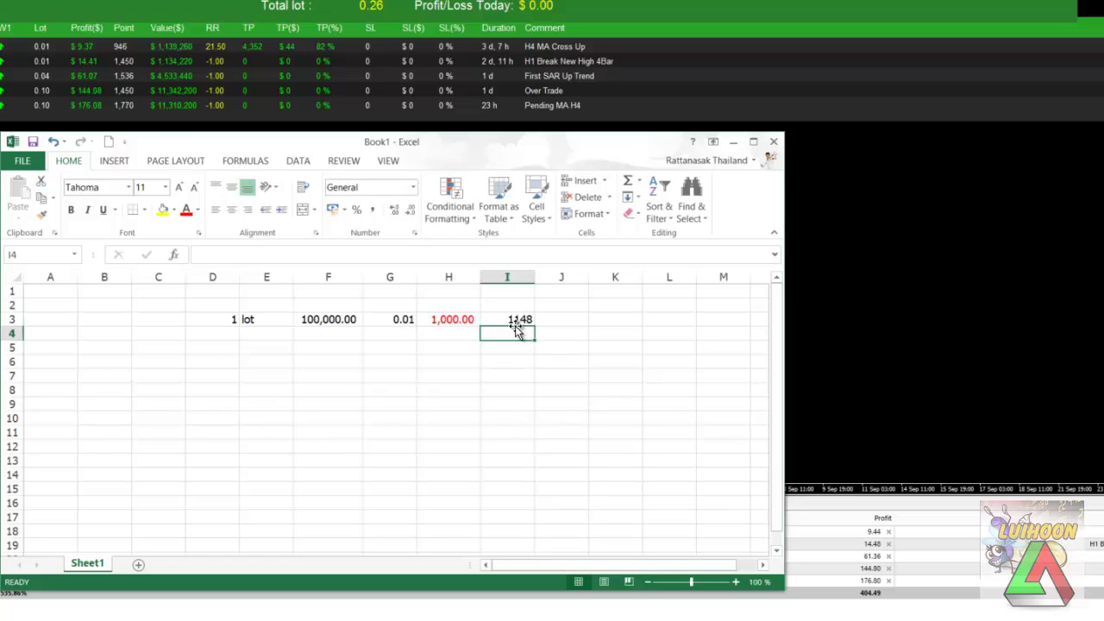
left_click(521, 320)
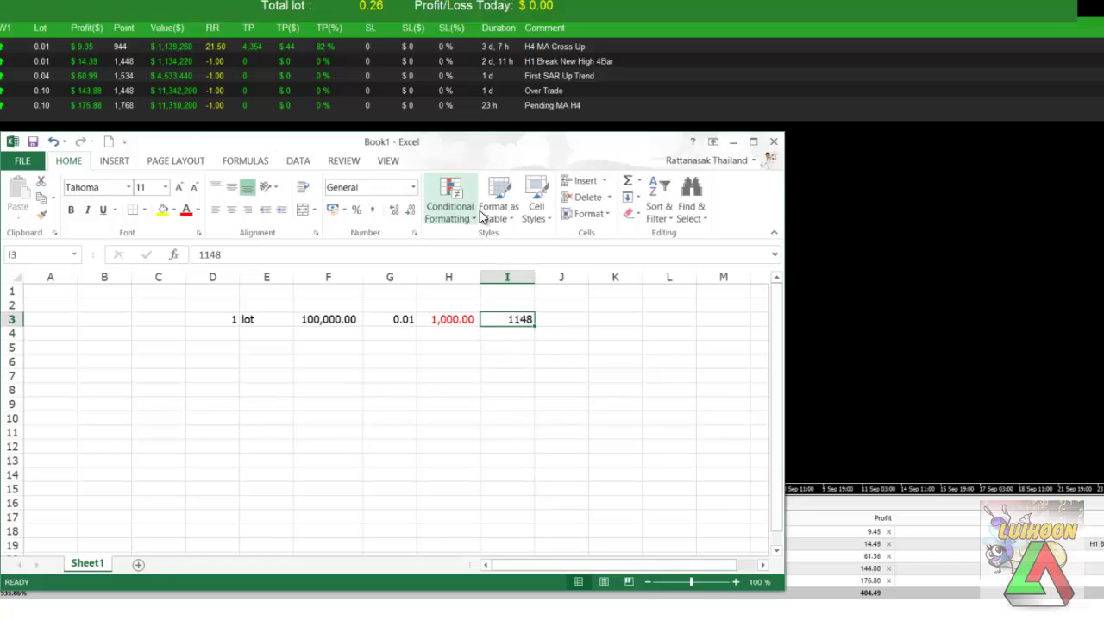
left_click(374, 212)
left_click(559, 317)
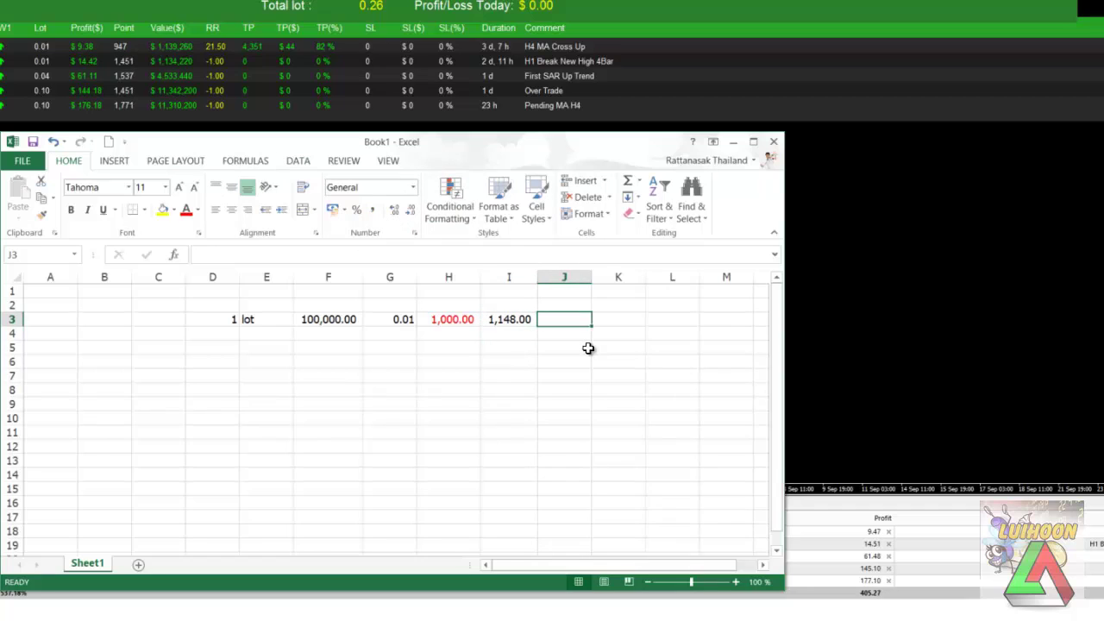
type("$")
- Calculate the position value in cell K3 with the formula =I3*H3 and apply the comma style to it
left_click(608, 320)
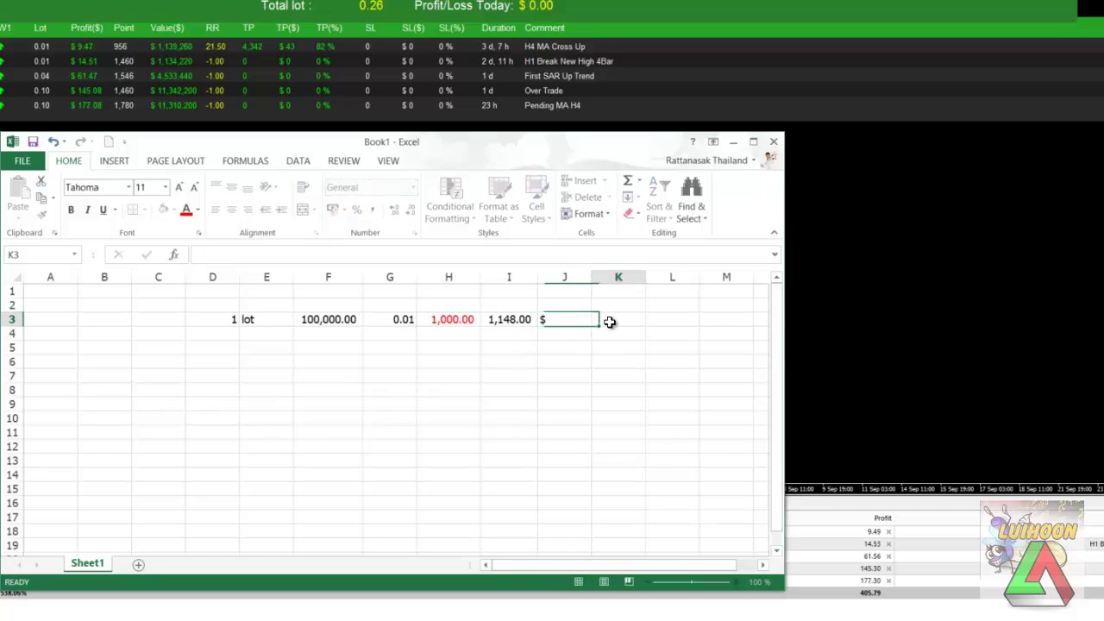
type("=")
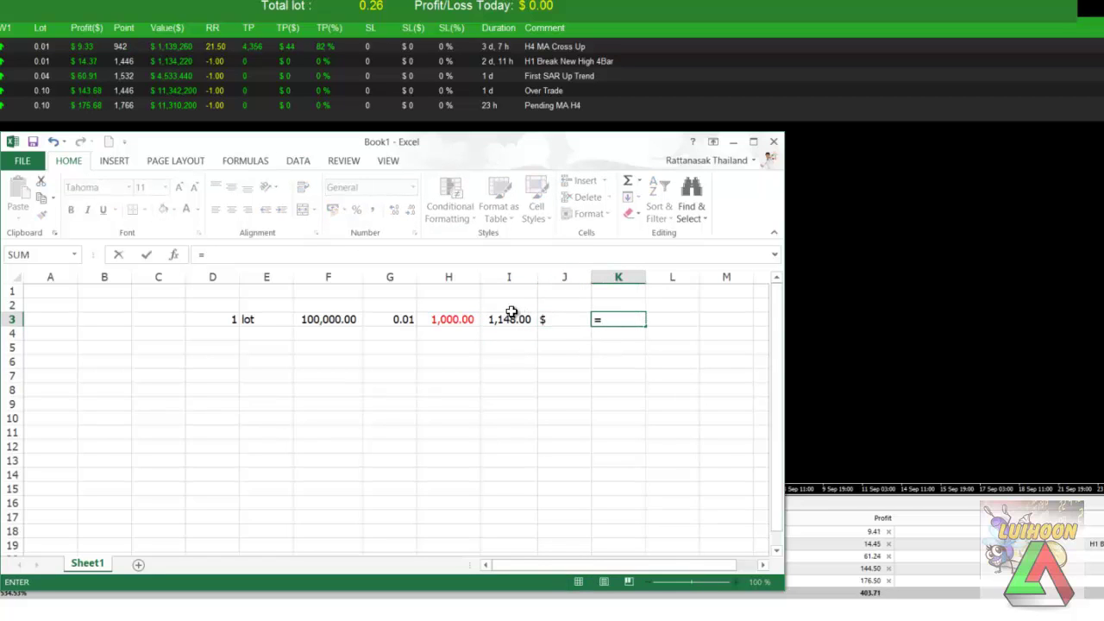
left_click(509, 317)
type("*")
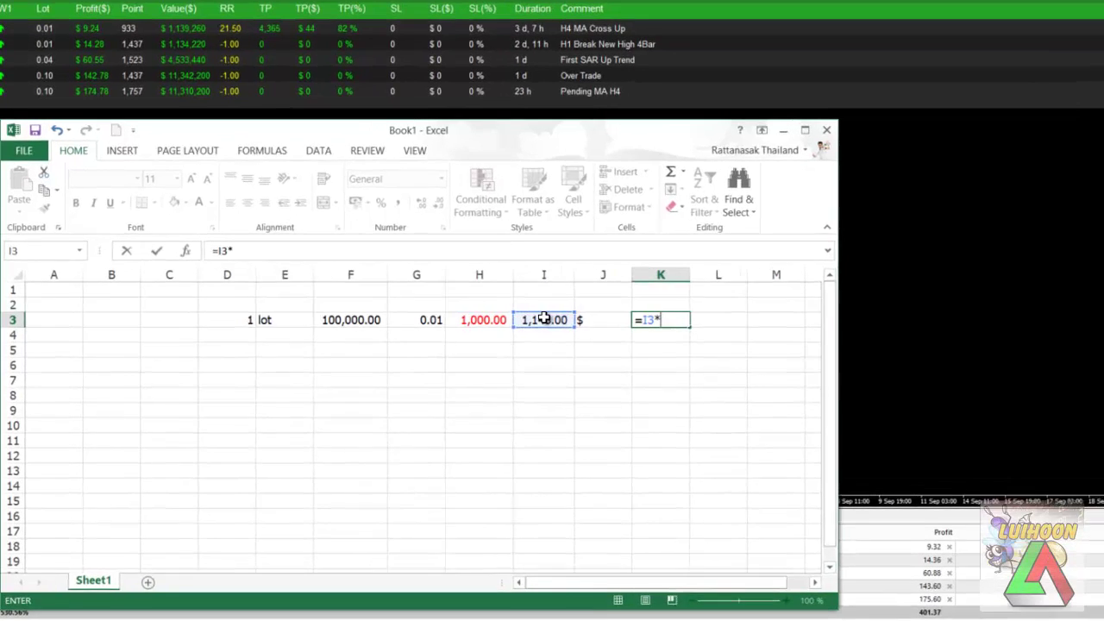
left_click(466, 321)
key("Return")
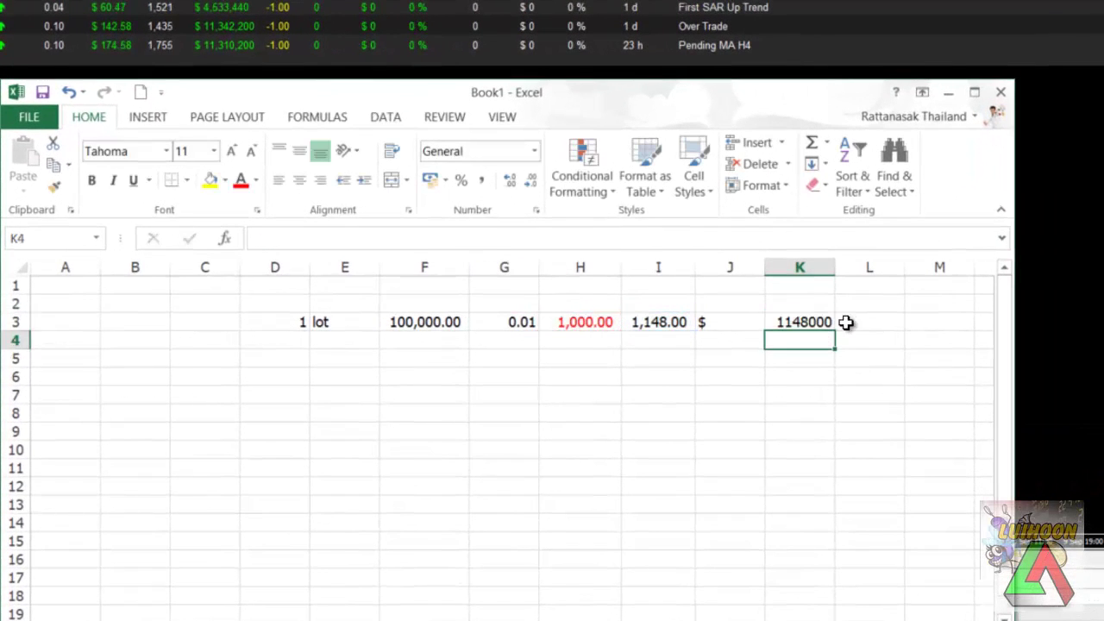
left_click(800, 322)
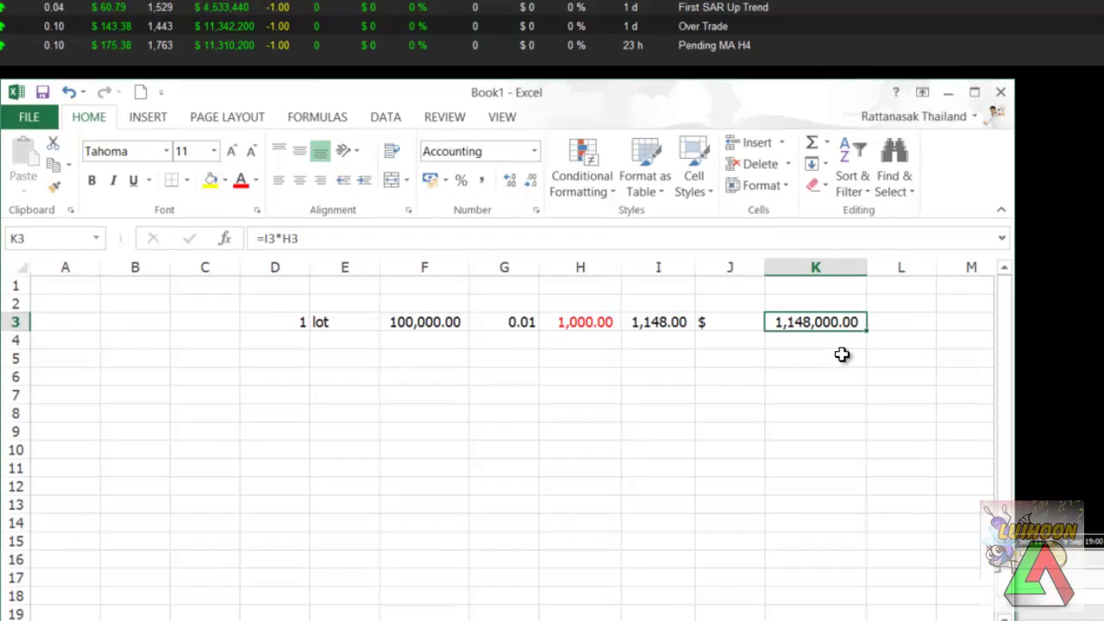
- Put a $ sign in cell L3 as the currency label for the value in K3
left_click(891, 324)
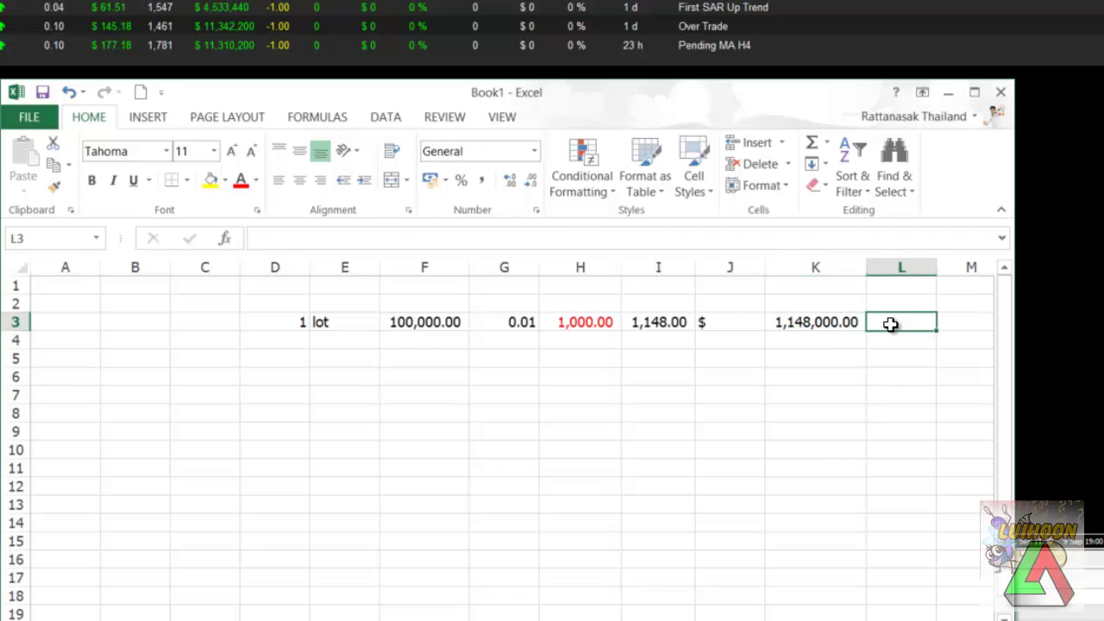
type("$")
left_click(903, 434)
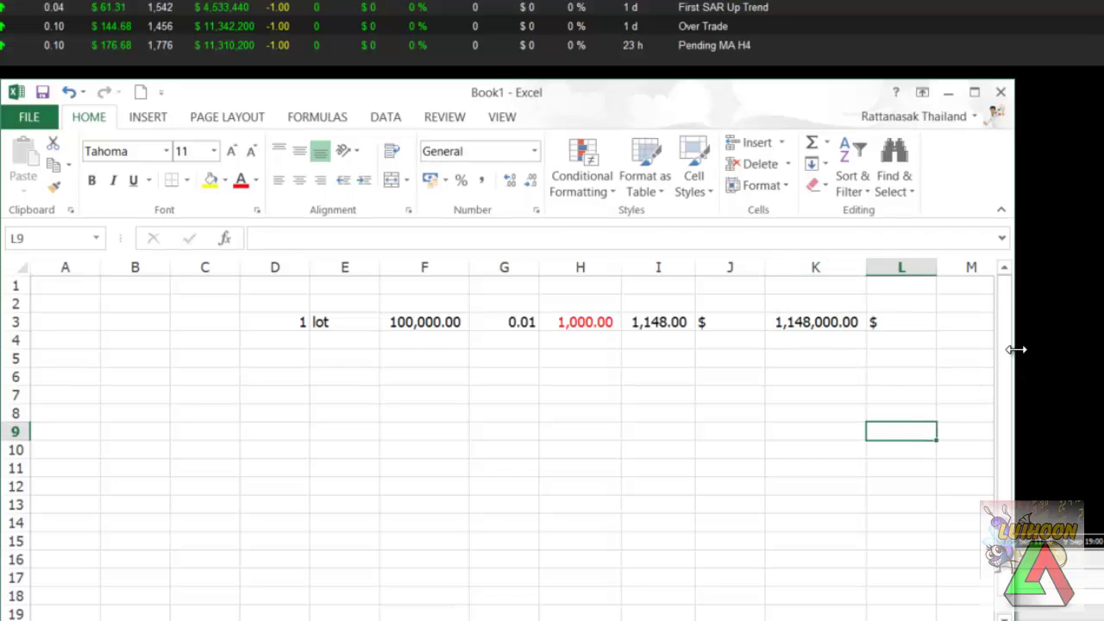
- Widen the workbook window to show more columns and enter 35 in cell M3
left_click_drag(1015, 349, 1103, 349)
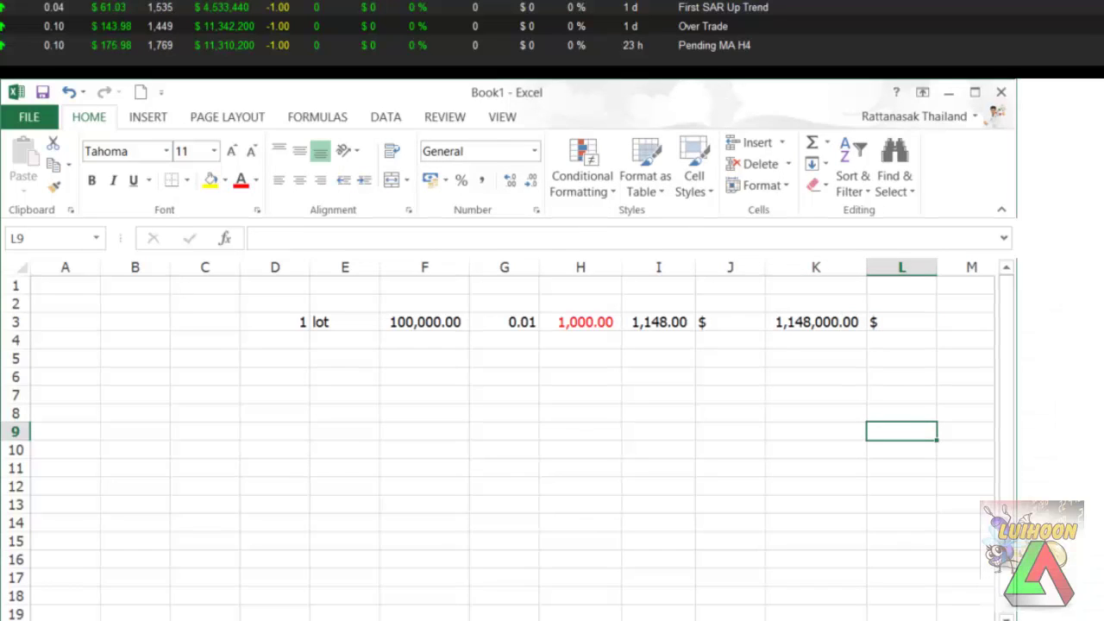
left_click(927, 320)
left_click(965, 322)
type("35")
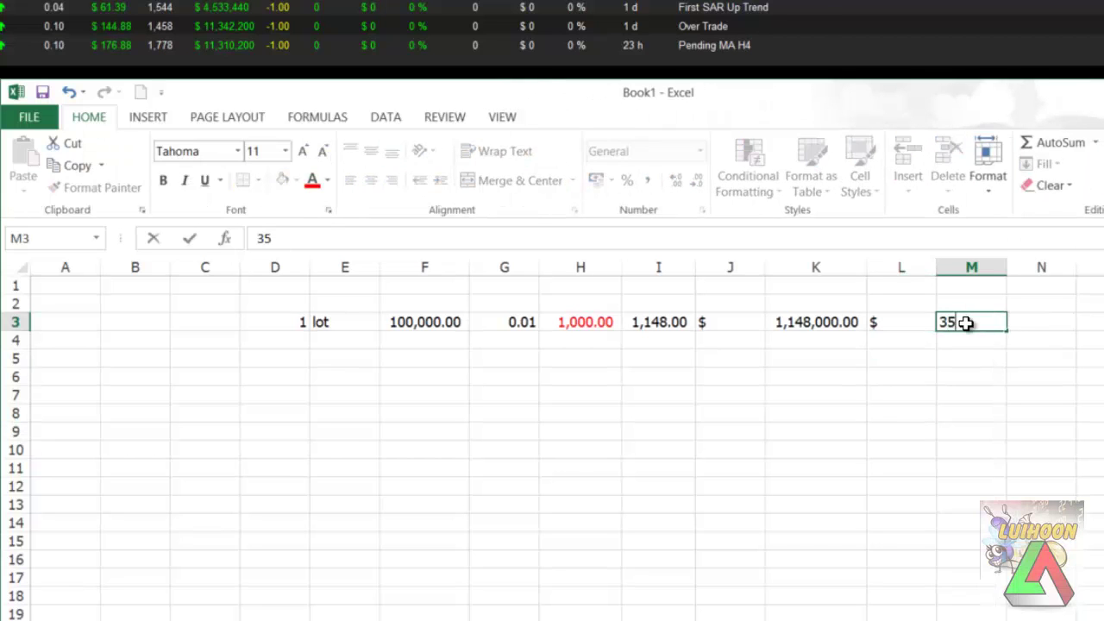
key("Return")
- Convert the dollar value by multiplying it by the rate in cell N3 with the formula =M3*K3
left_click(1038, 323)
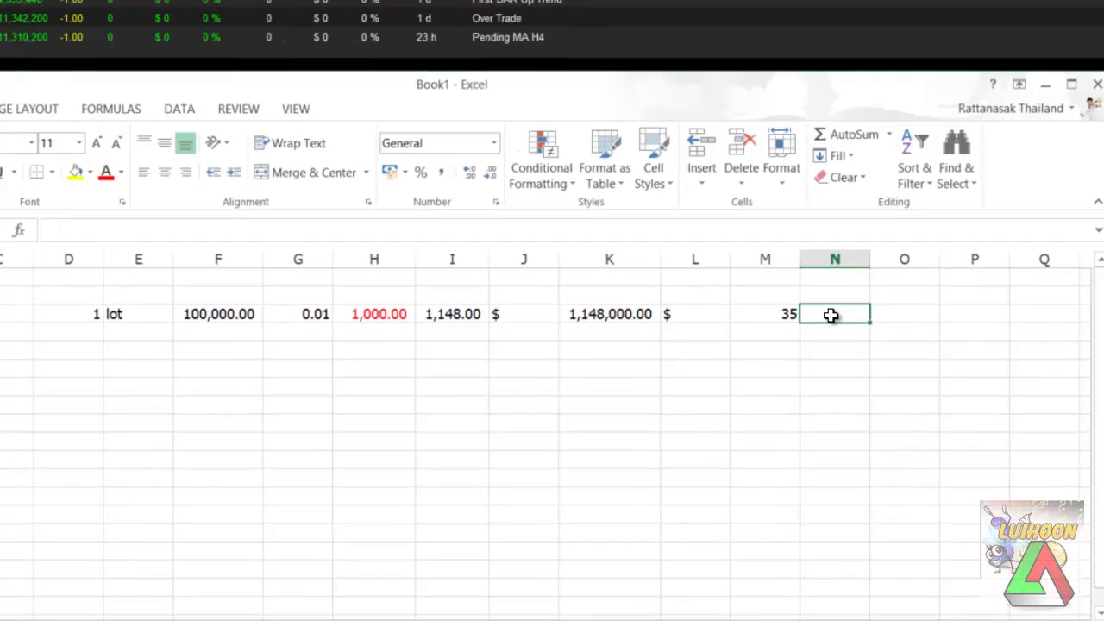
type("=")
left_click(764, 314)
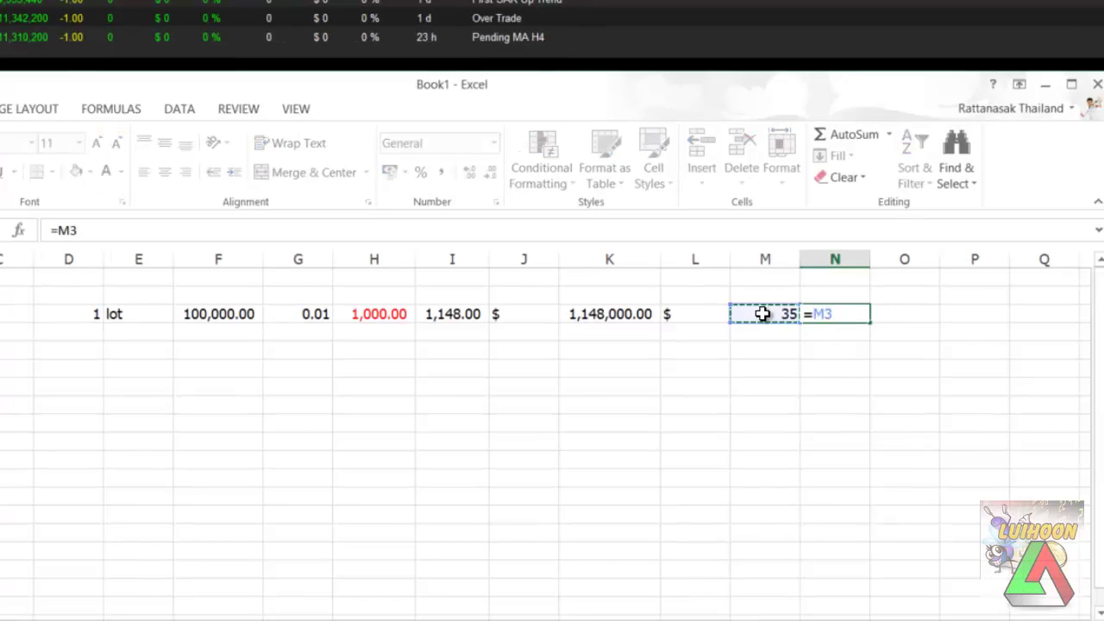
type("*")
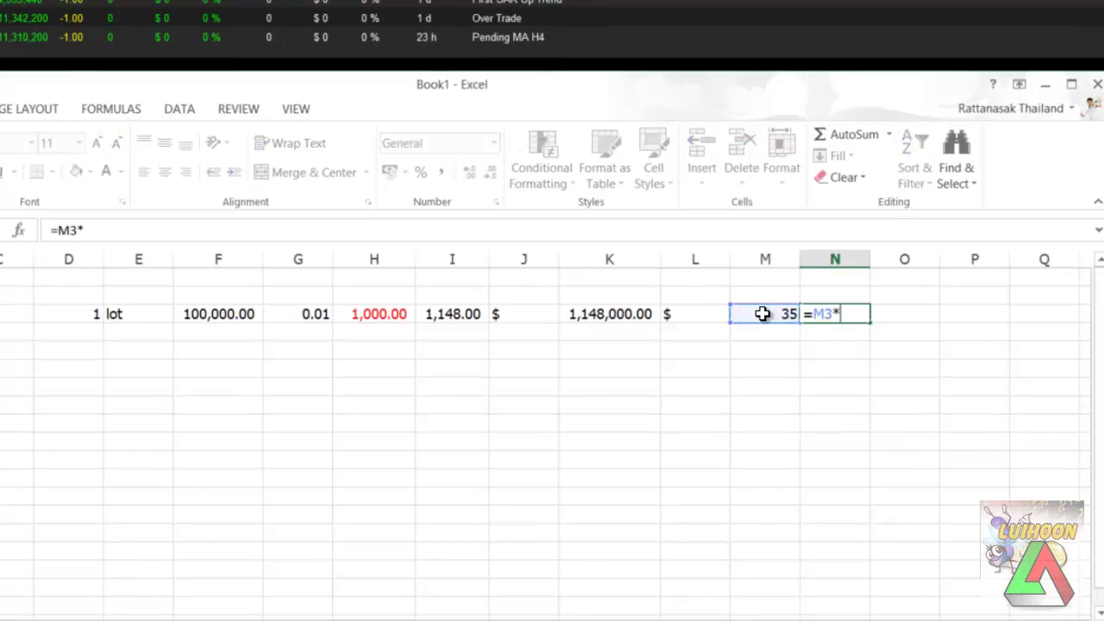
left_click(609, 314)
key("Return")
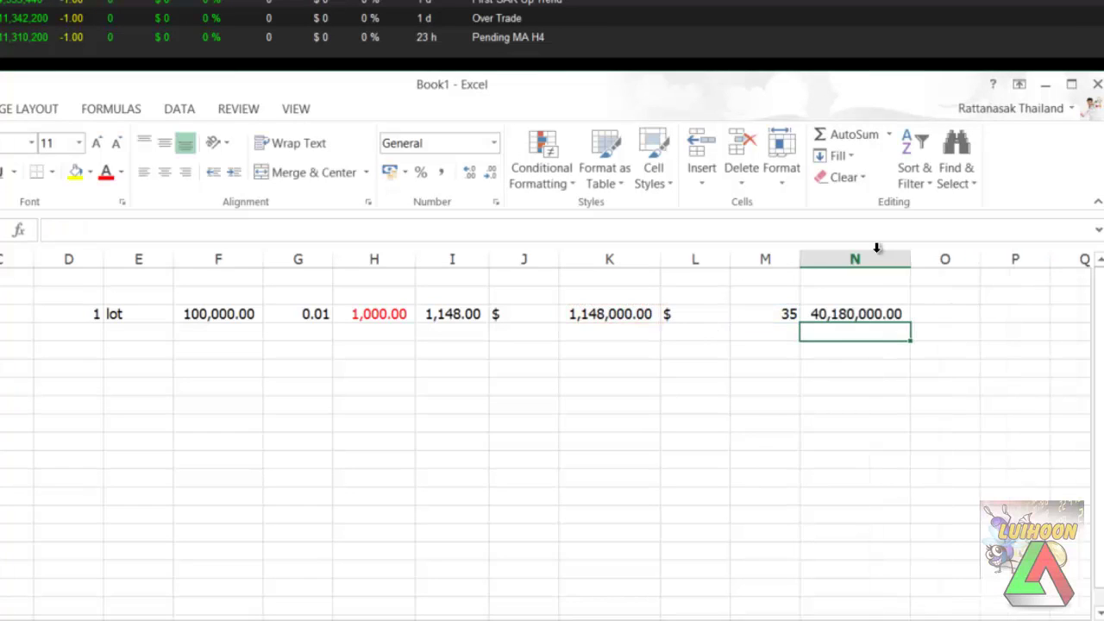
left_click(830, 317)
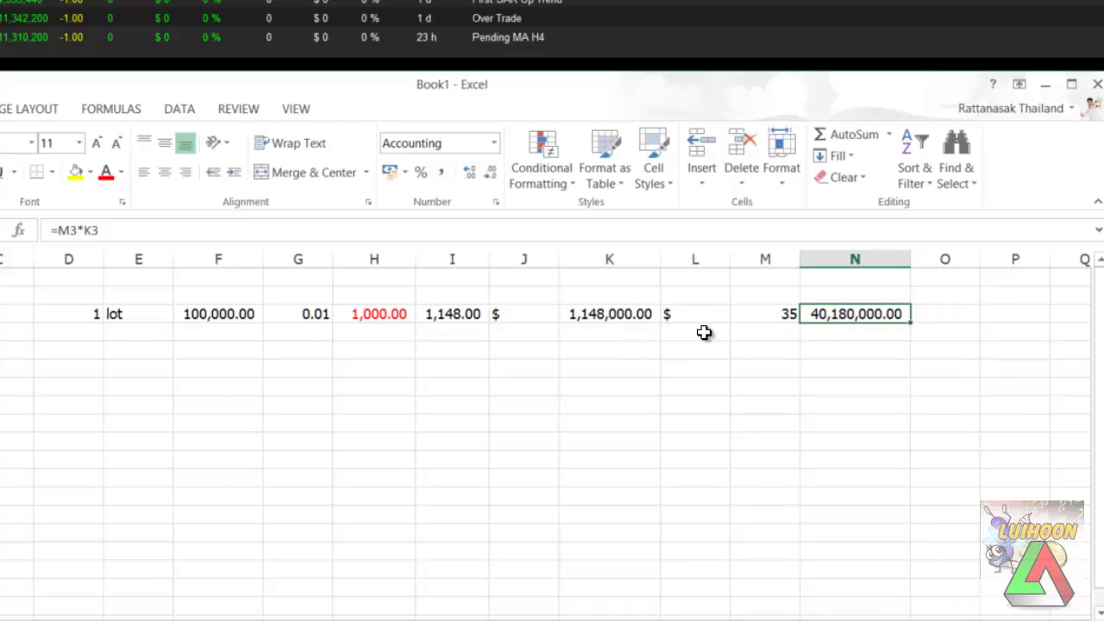
- Narrow columns L and J to fit their $ signs
left_click_drag(729, 258, 689, 259)
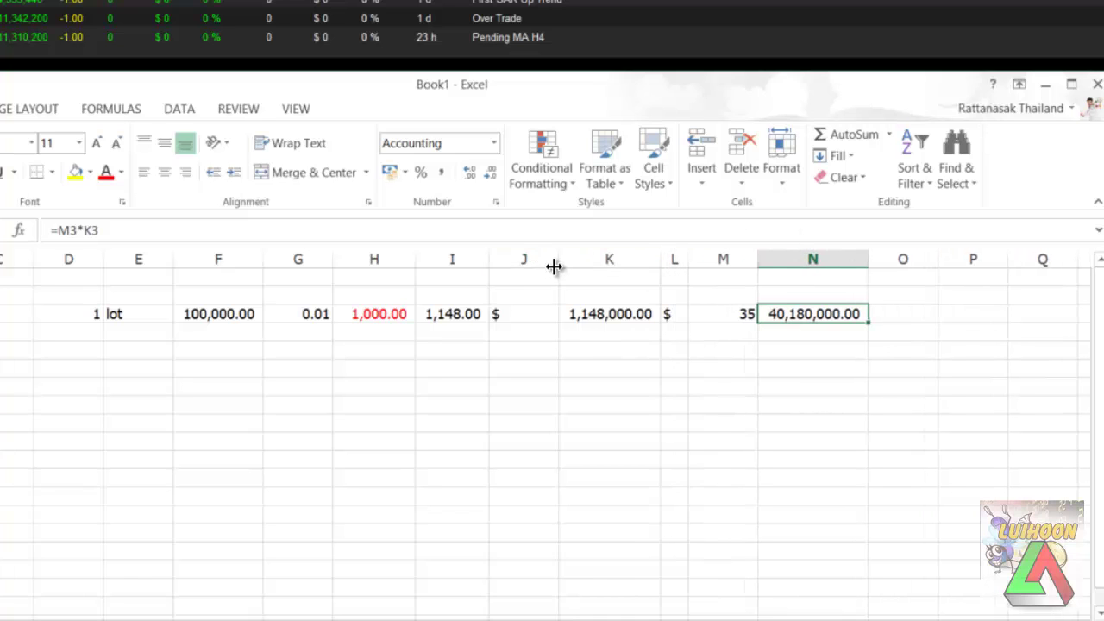
left_click_drag(554, 266, 519, 273)
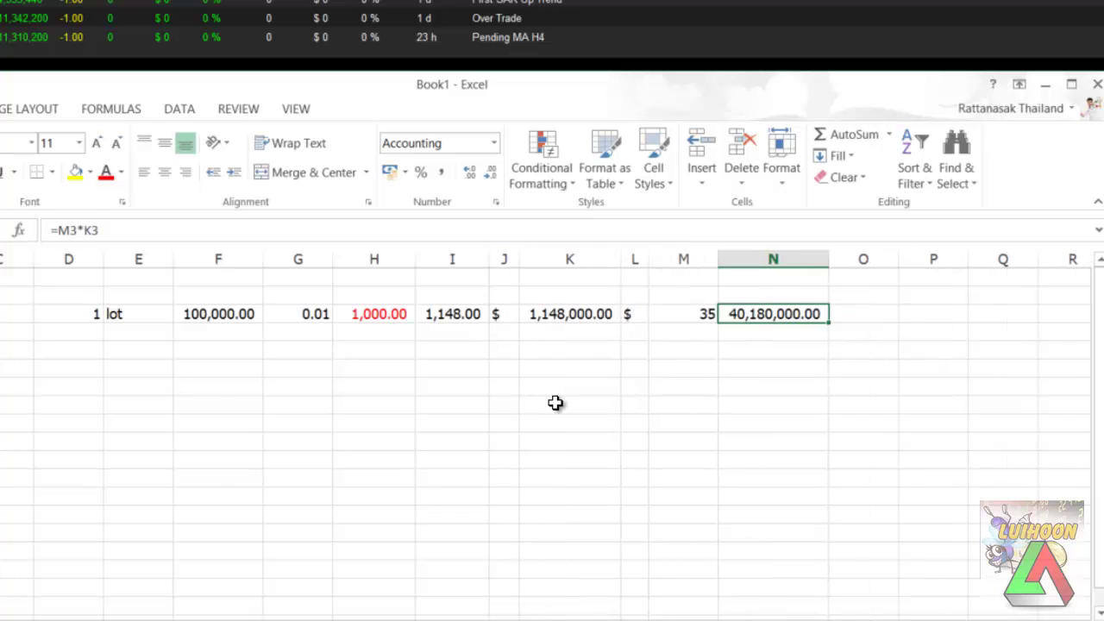
left_click(556, 402)
- Review the calculation chain in row 3 cell by cell, from the lot in D3 to the converted value in N3
left_click(77, 313)
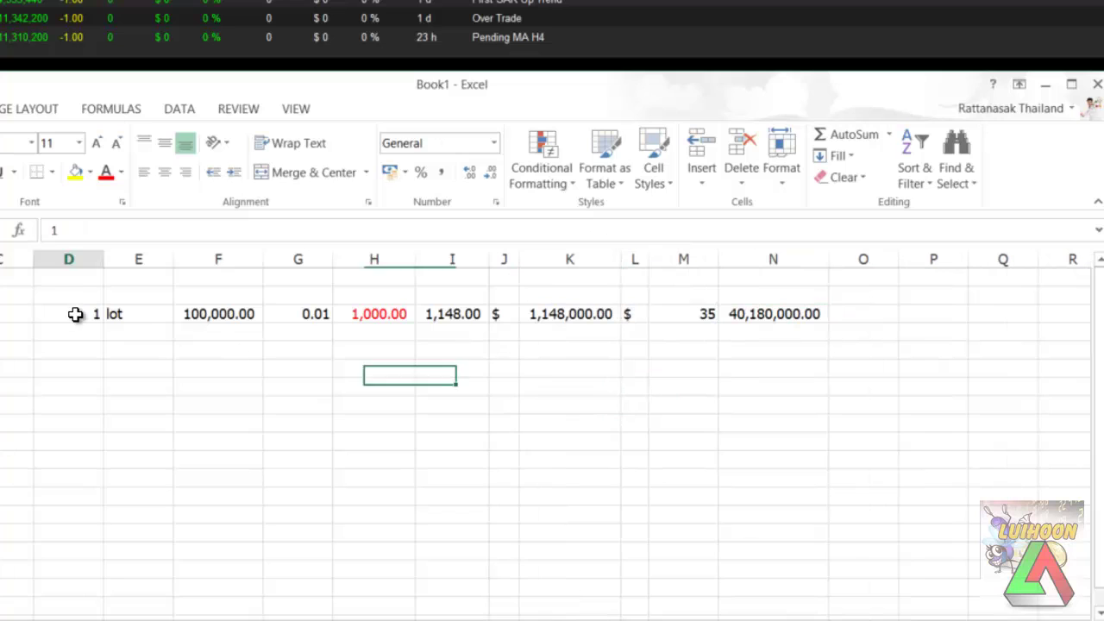
left_click(202, 313)
left_click(299, 320)
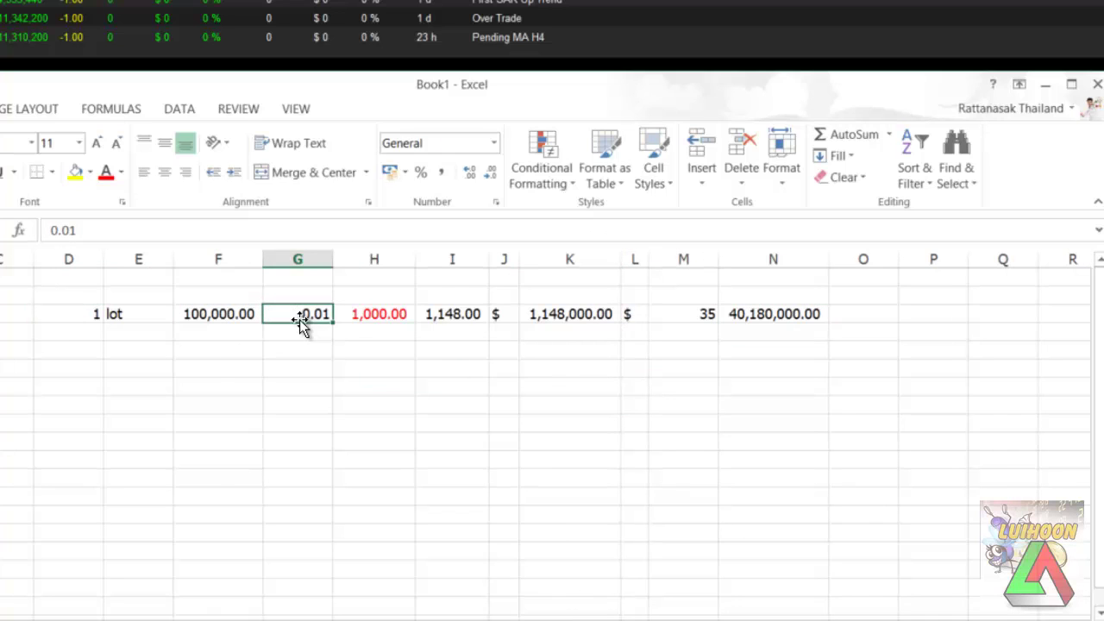
left_click(365, 324)
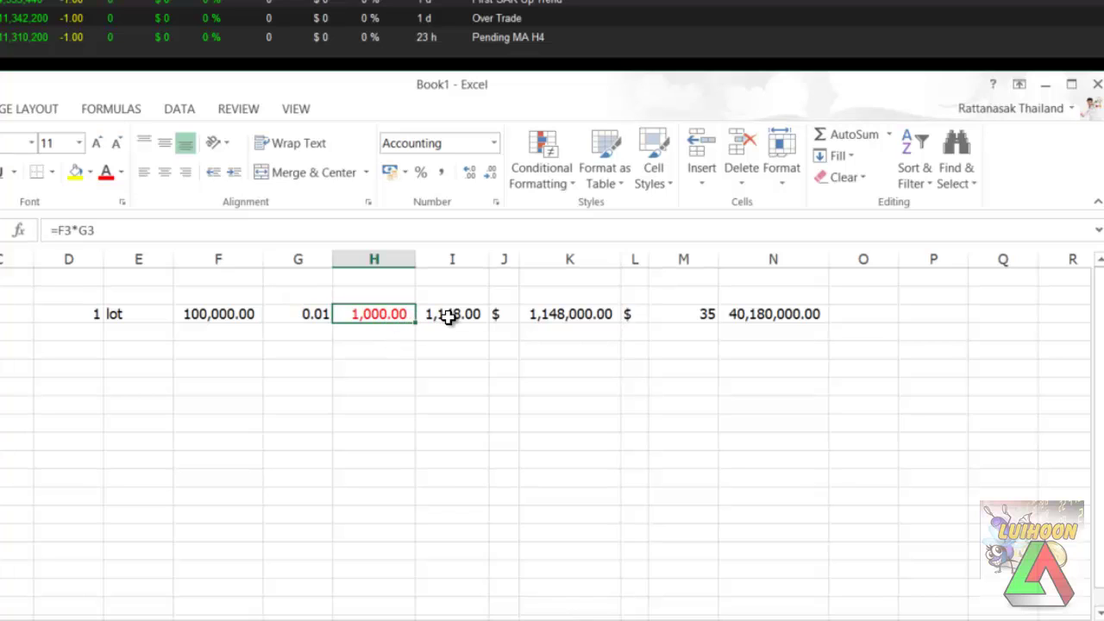
left_click(445, 313)
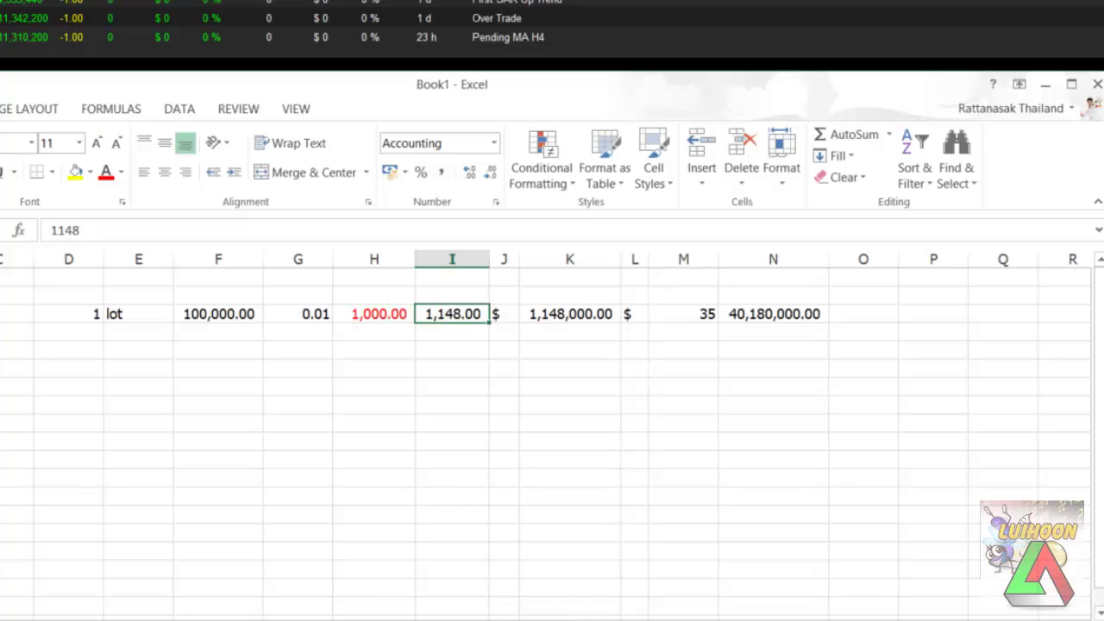
left_click(563, 326)
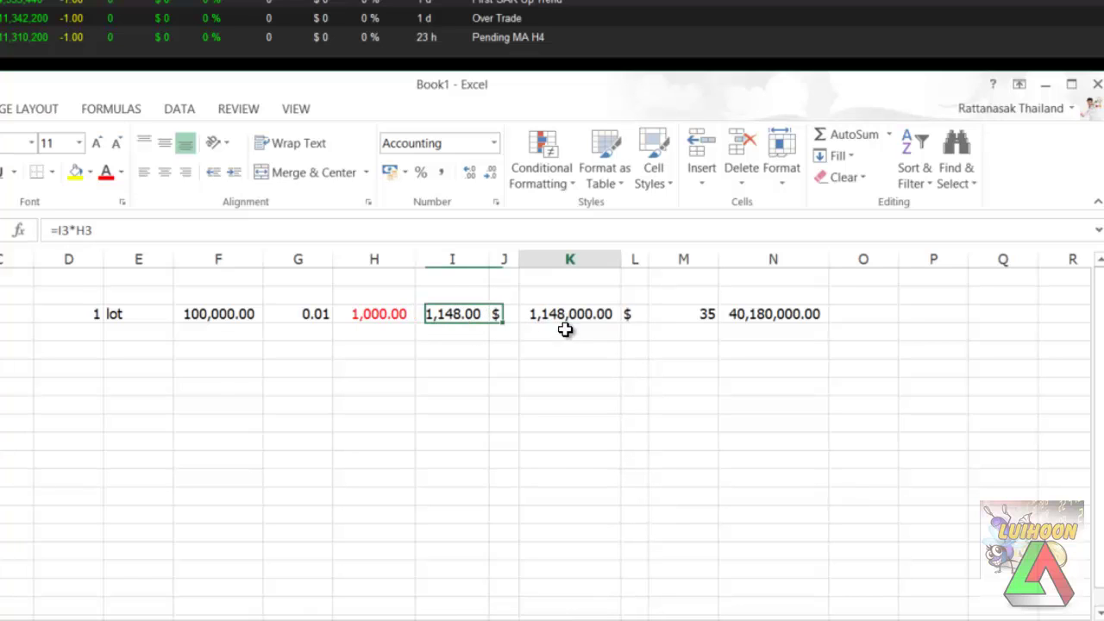
left_click(681, 315)
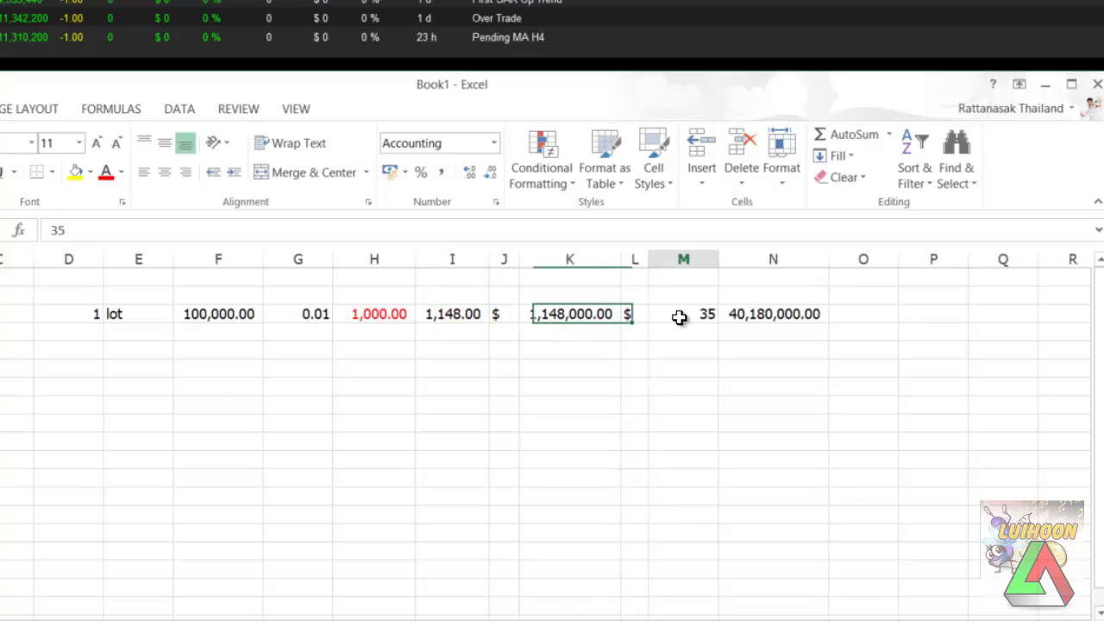
left_click(759, 316)
left_click(861, 313)
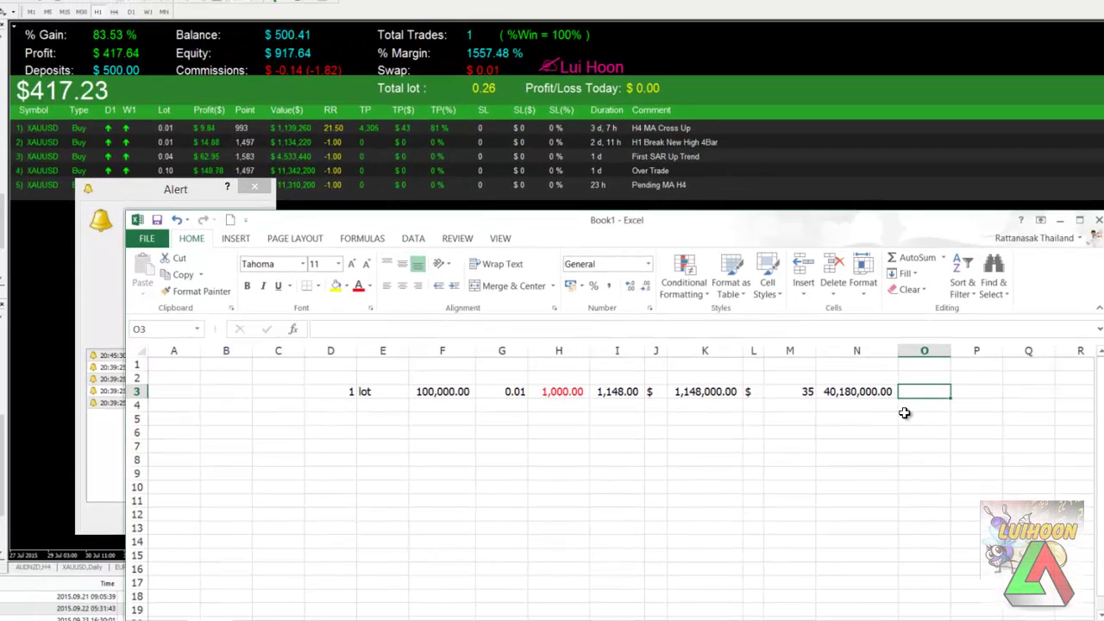
- Enter 9 in cell K5 as the profit amount
left_click(711, 416)
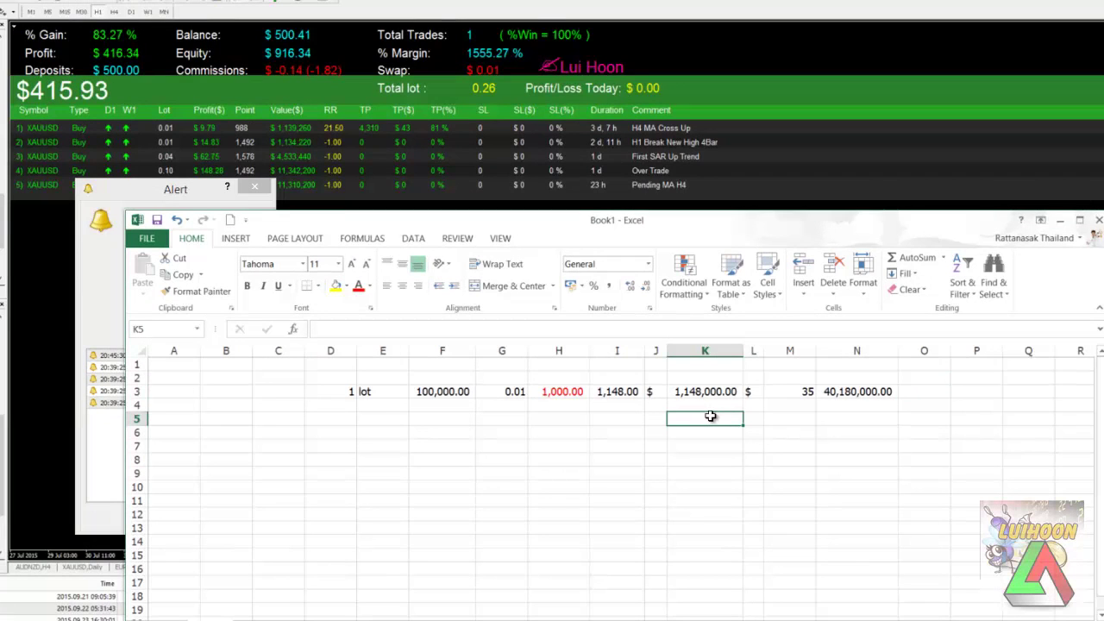
type("$")
key("BackSpace")
key("Return")
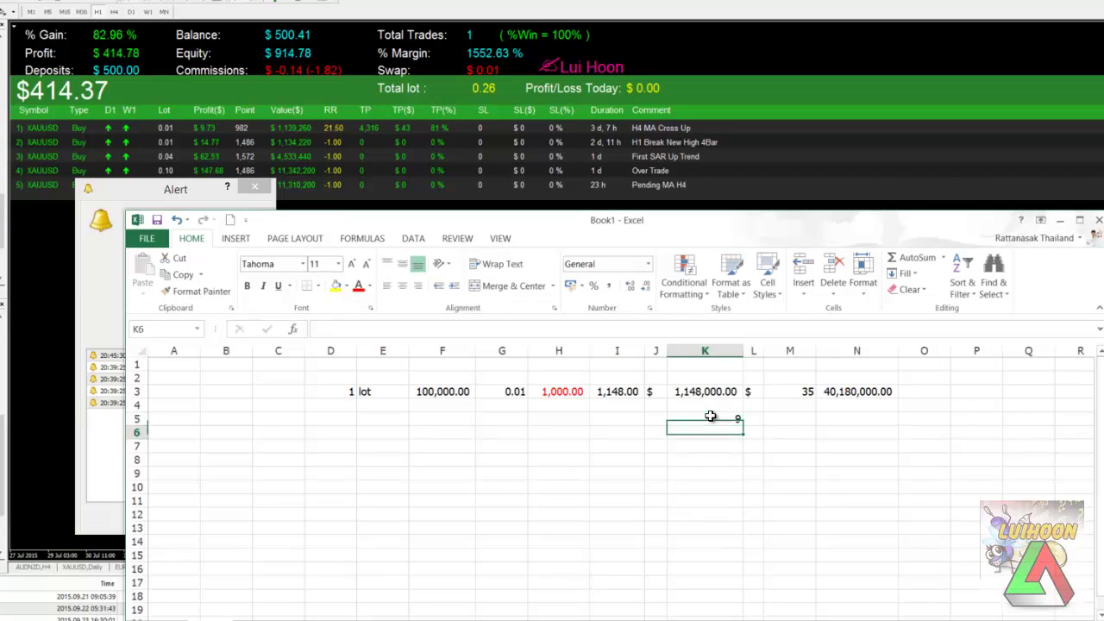
- Calculate the profit as a percentage of the position value in cell K7 with the formula =K5/K3*100%
left_click(714, 449)
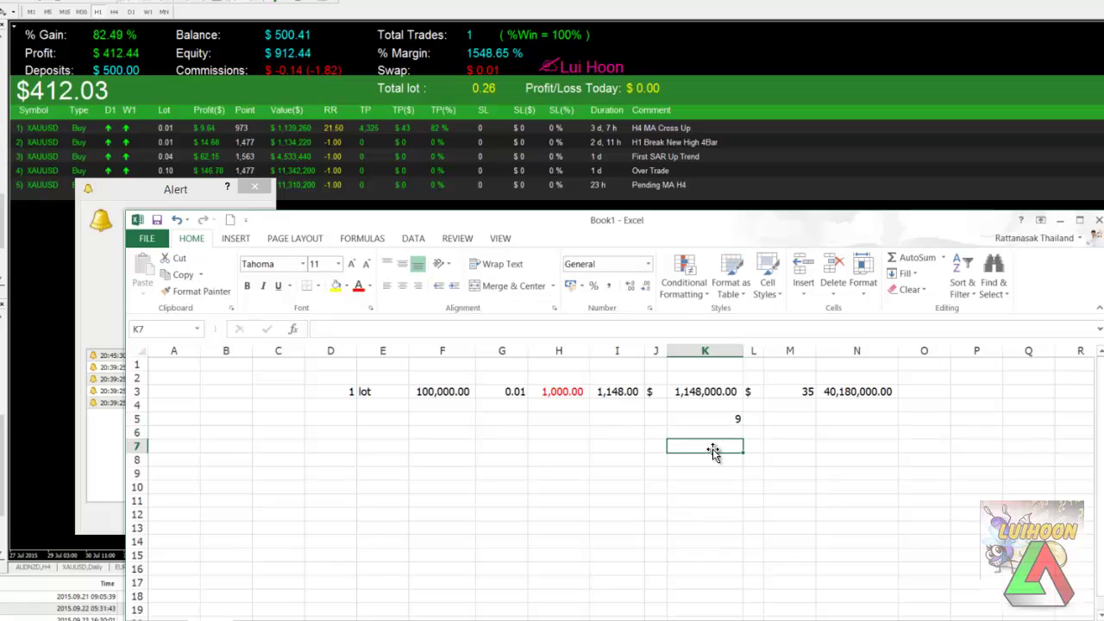
type("=")
left_click(716, 422)
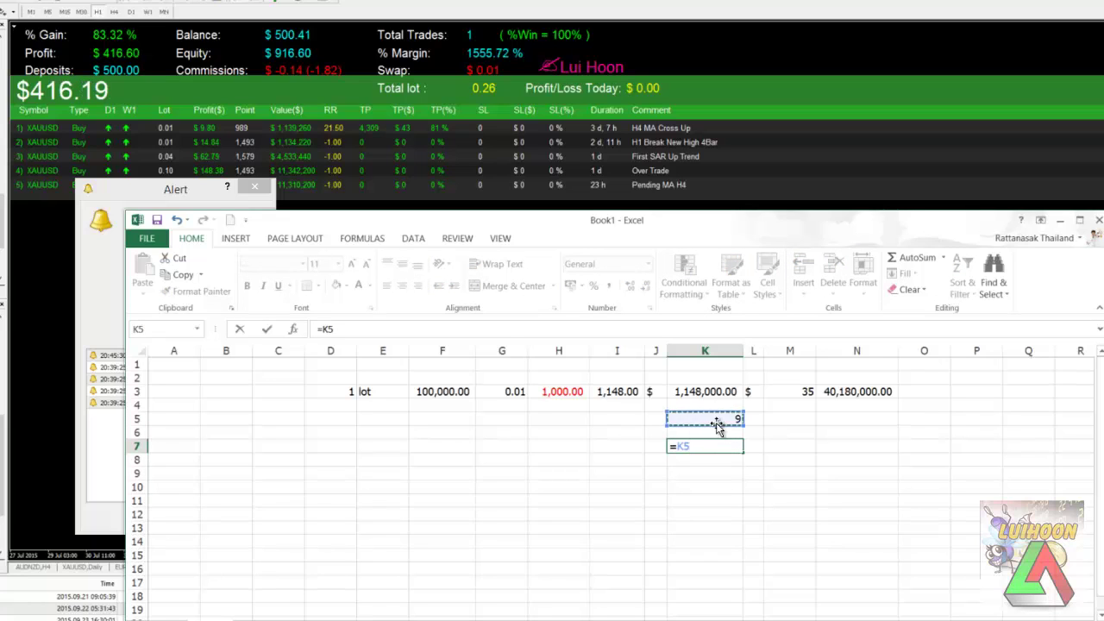
type("/")
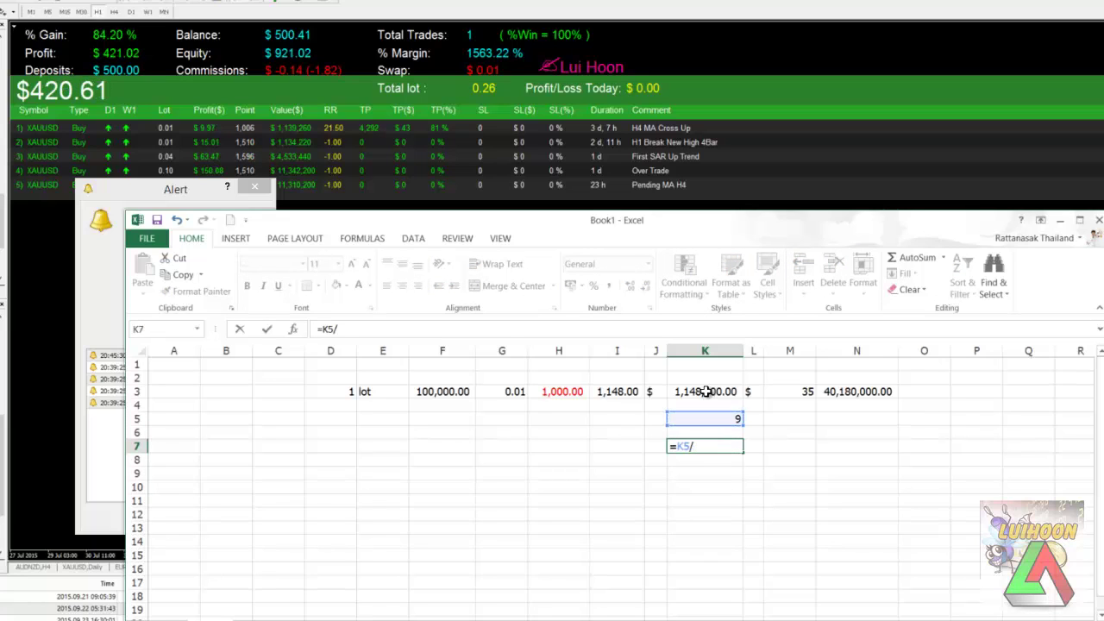
left_click(705, 392)
type("*1-")
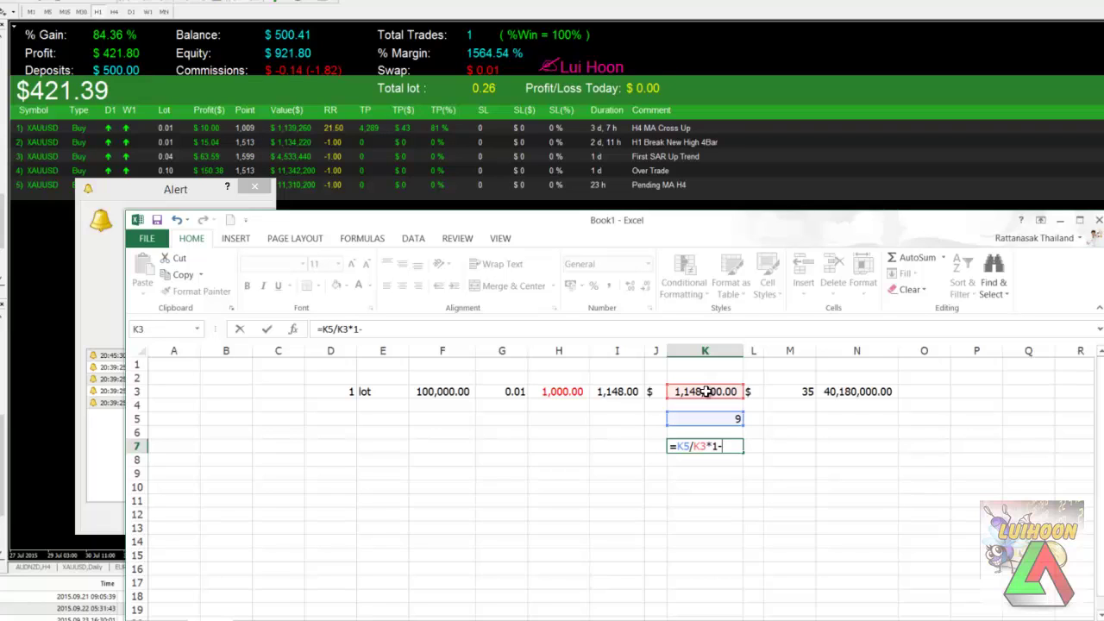
key("BackSpace")
type("))")
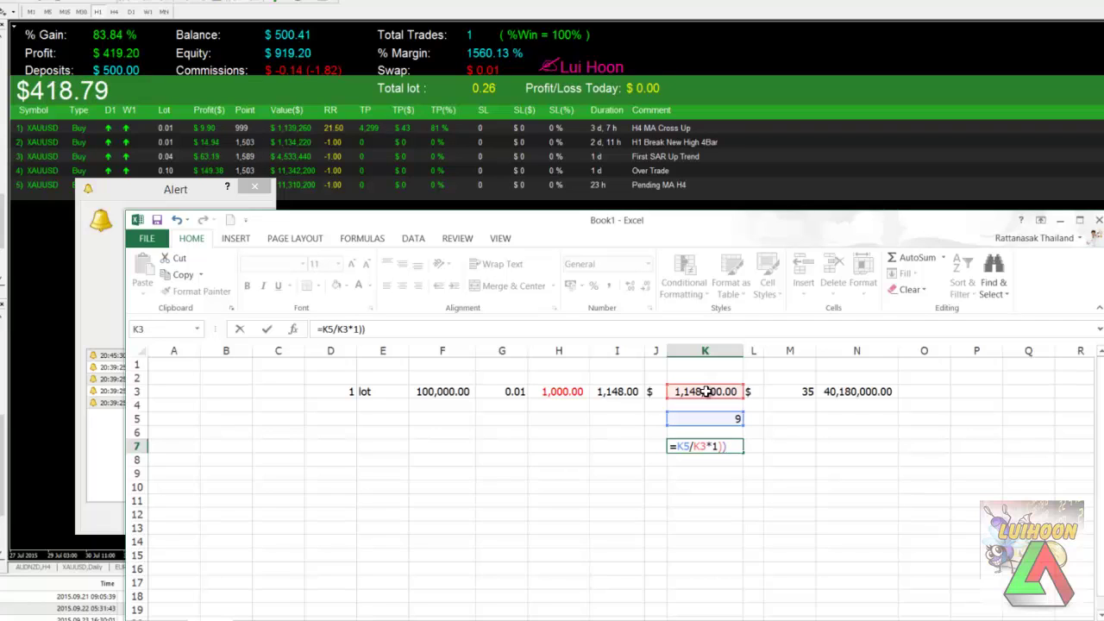
key("BackSpace")
key("BackSpace")
type("00")
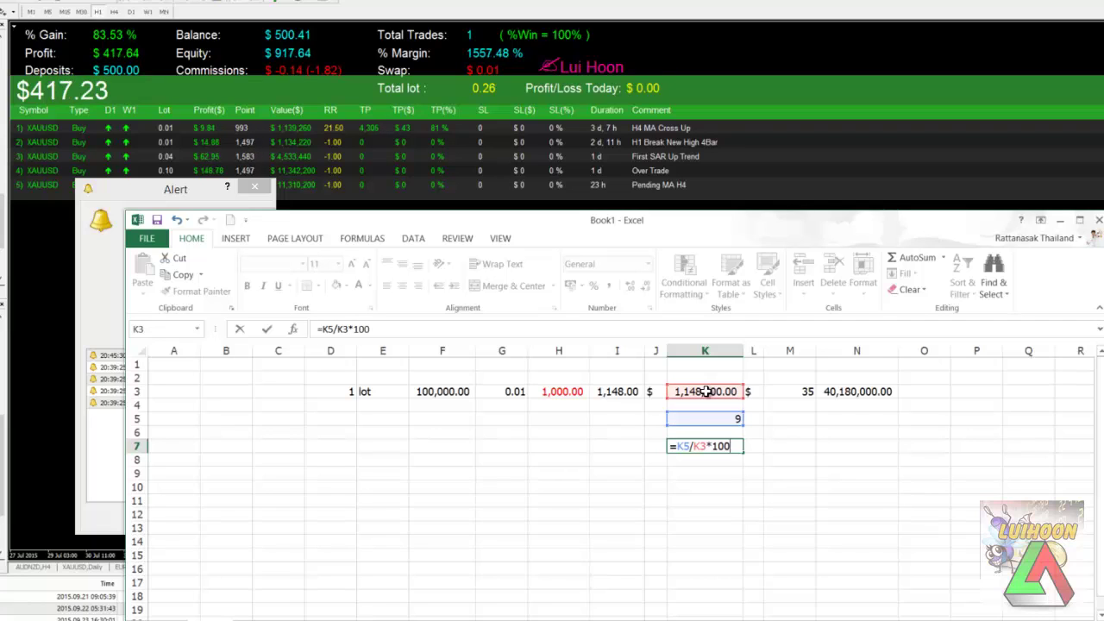
key("Return")
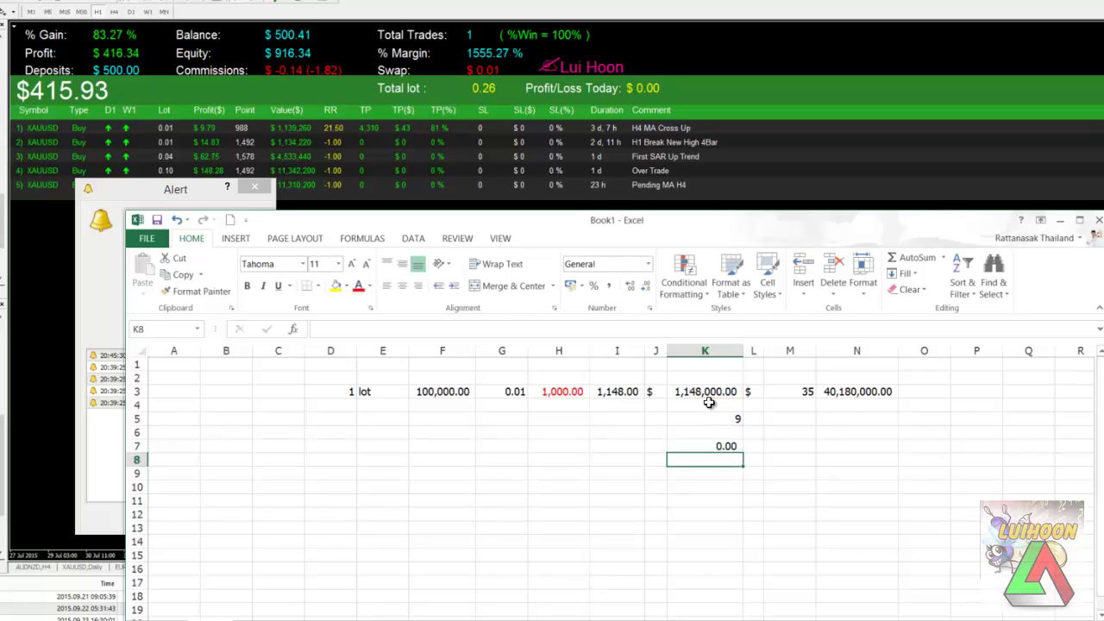
- Format the result in K7 as a percentage with five decimal places
left_click(721, 443)
left_click(630, 286)
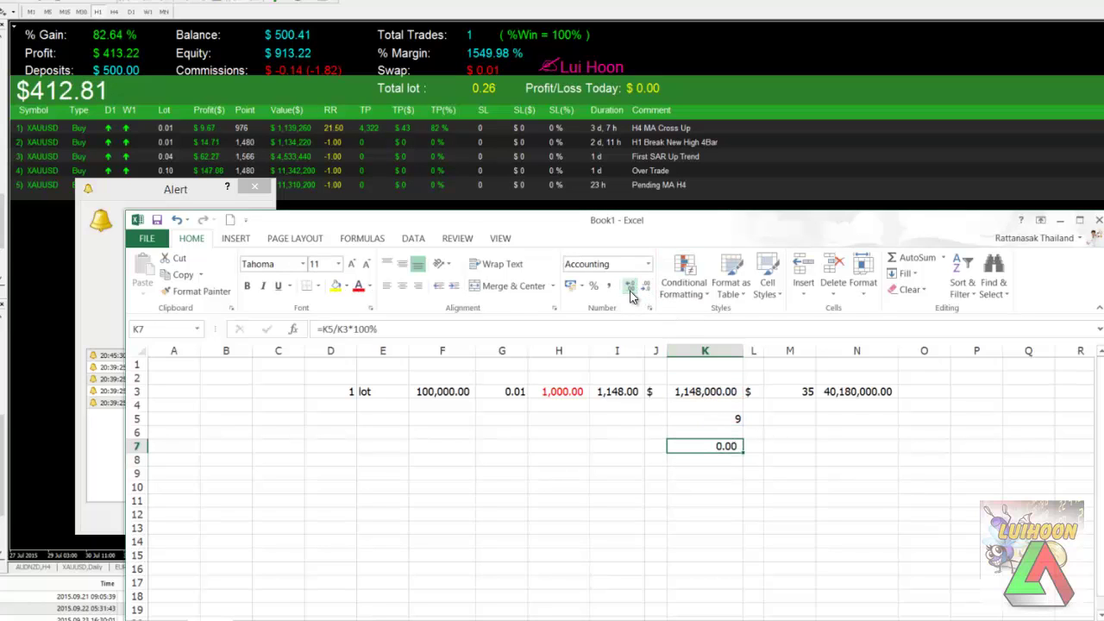
left_click(630, 285)
left_click(593, 285)
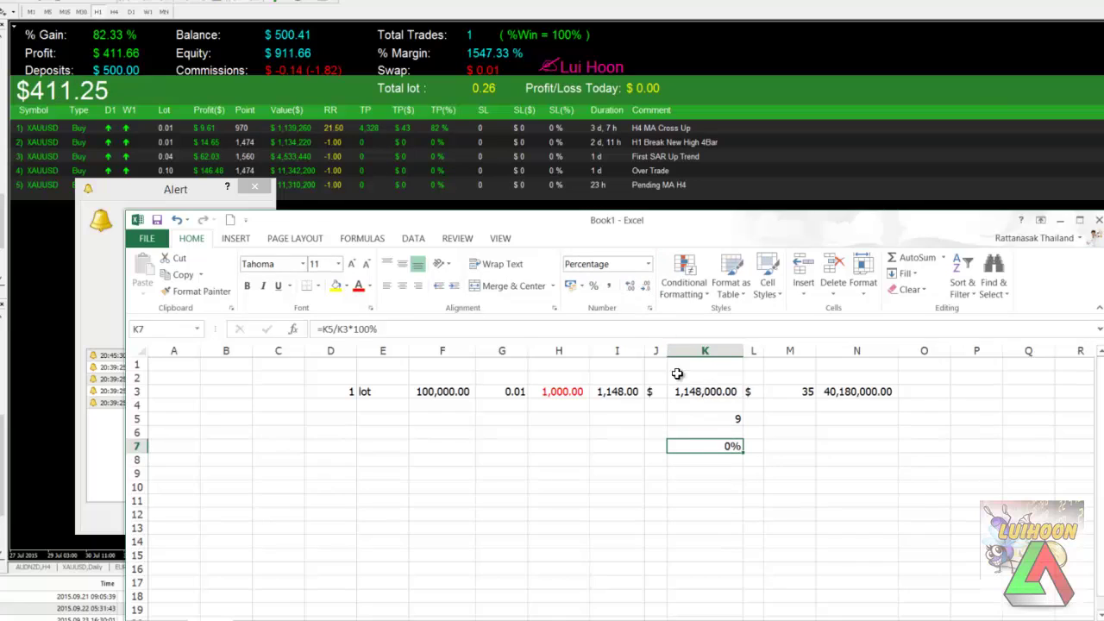
left_click(629, 285)
left_click(630, 285)
left_click(629, 285)
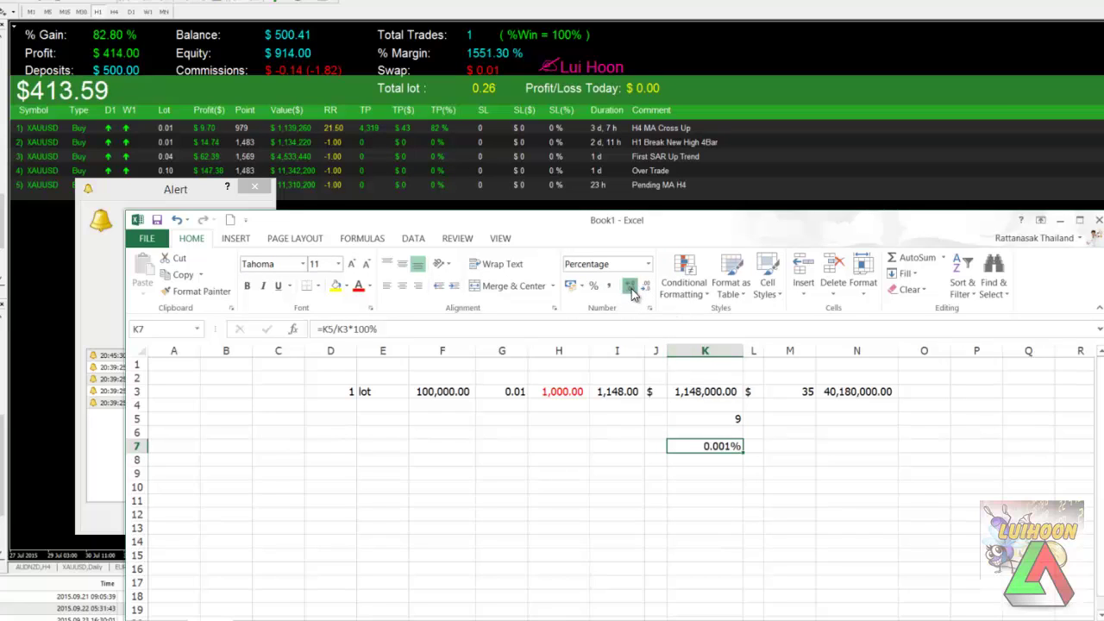
left_click(713, 474)
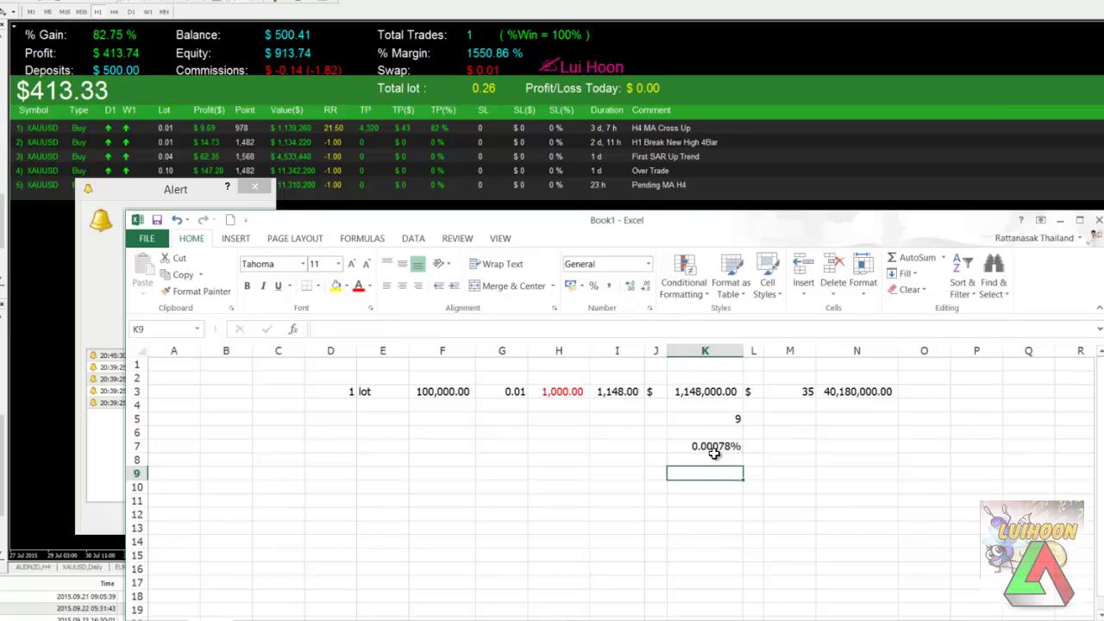
left_click(725, 447)
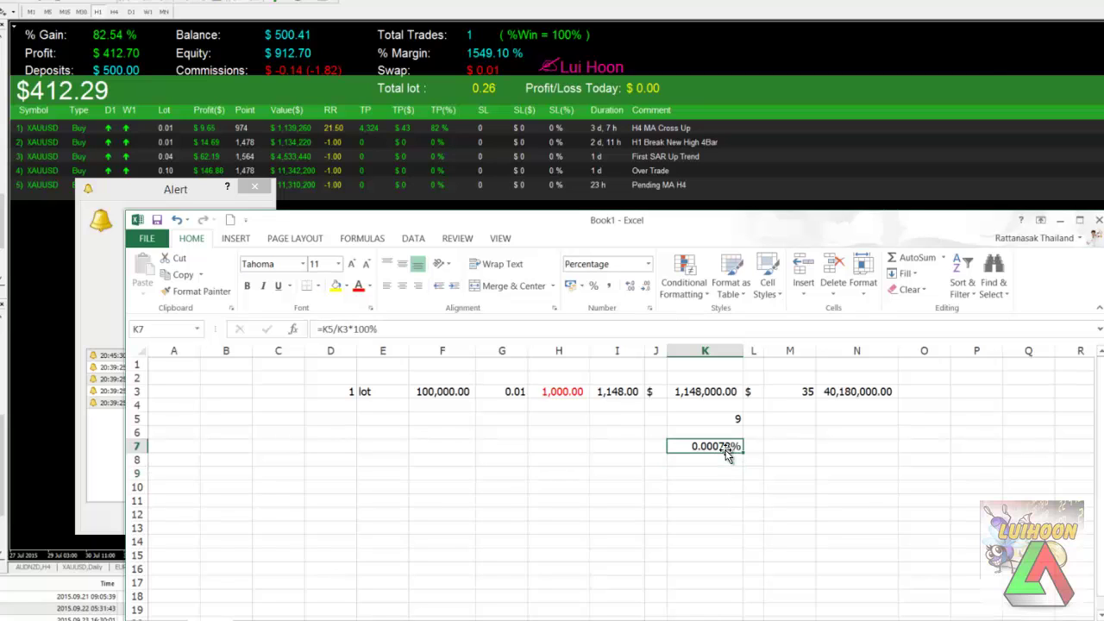
- Return to the Excel workbook and change the lot size in cell G3 to 0.1
left_click(165, 190)
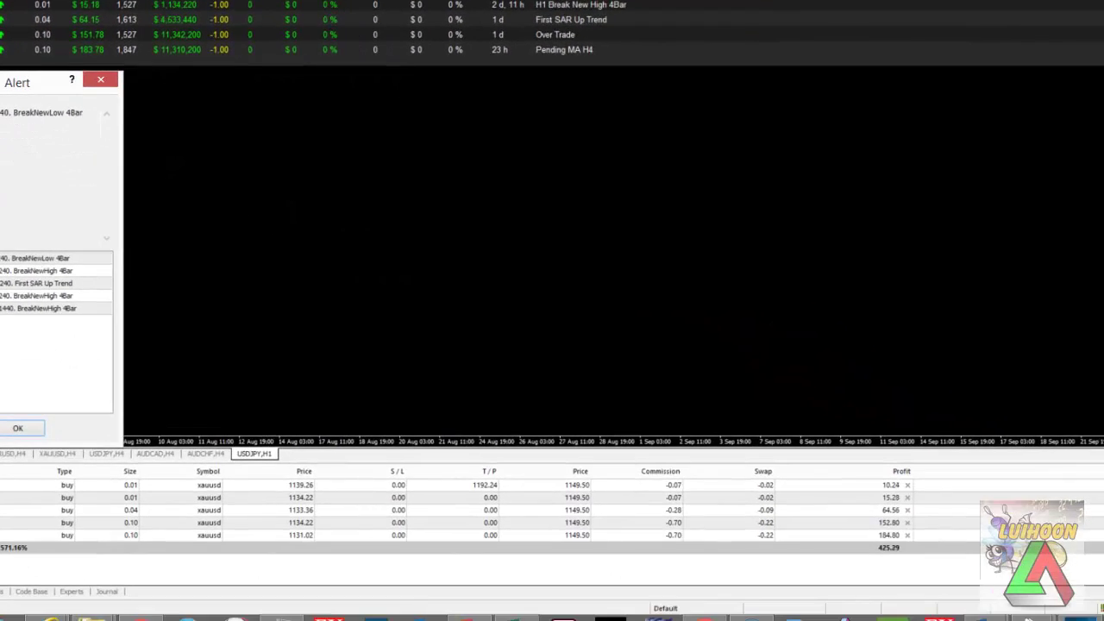
key("alt+Tab")
left_click(455, 299)
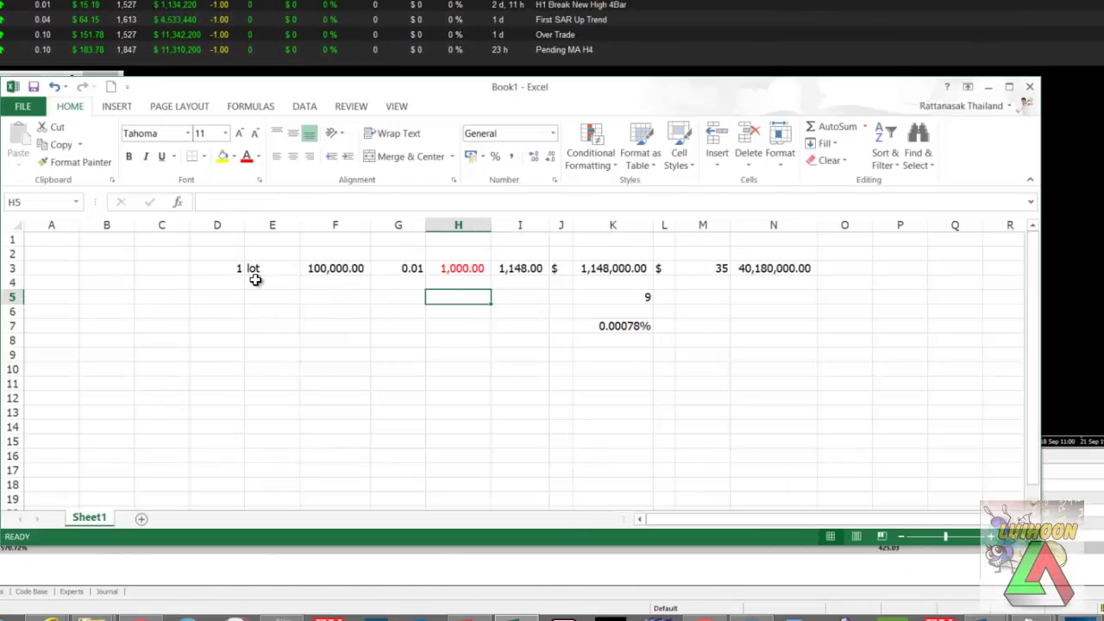
left_click(395, 267)
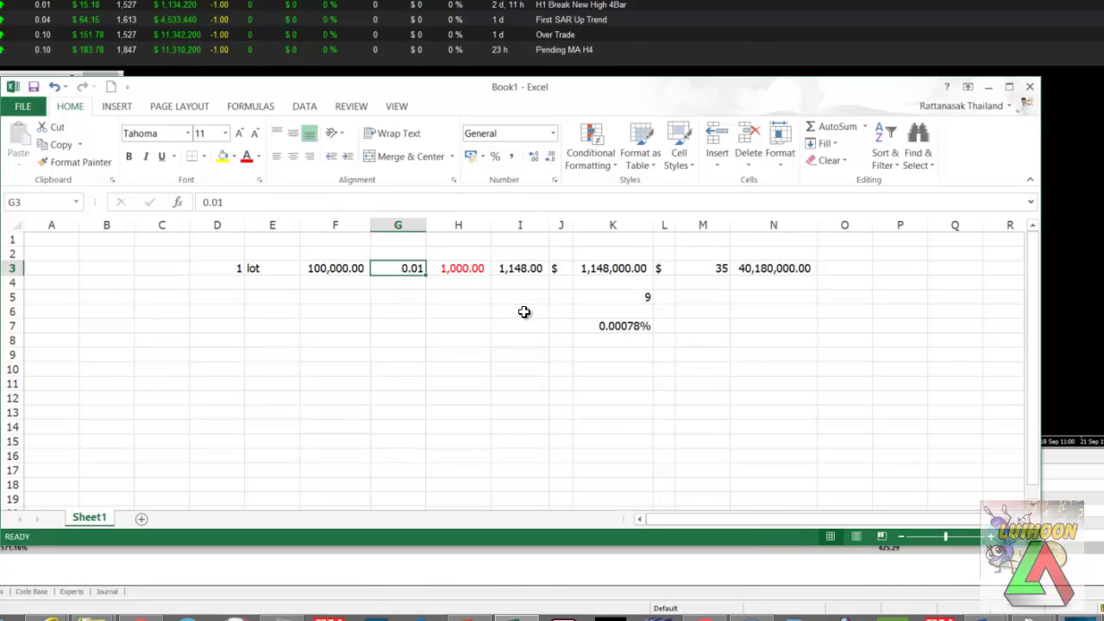
type(".")
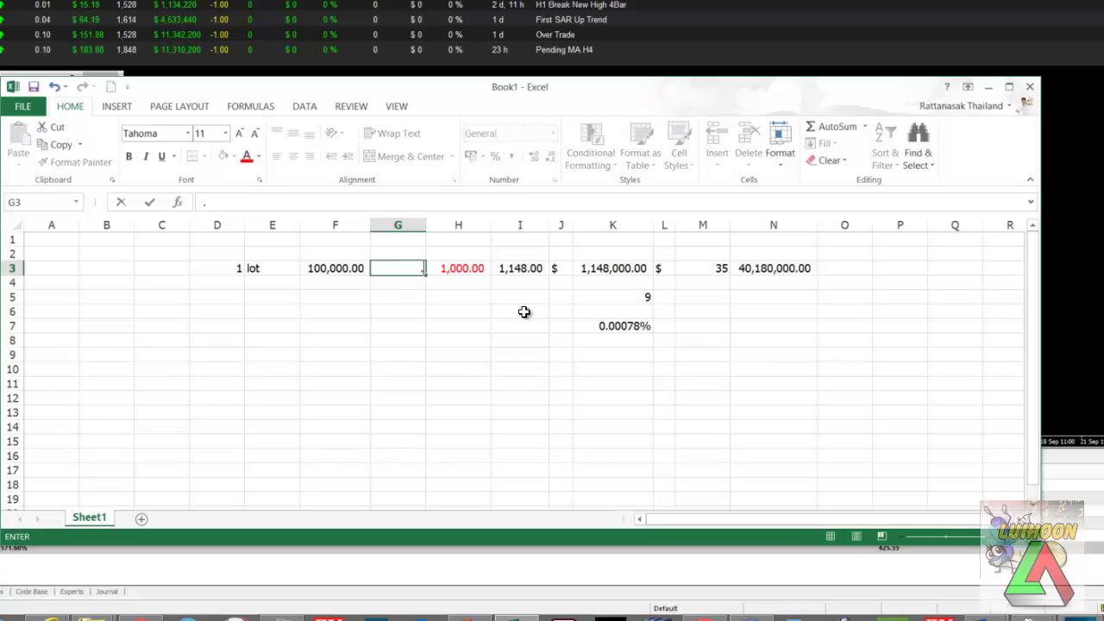
type("1")
key("Return")
- Widen columns I, K and N to fit the larger amounts and check the values along row 3
left_click(468, 268)
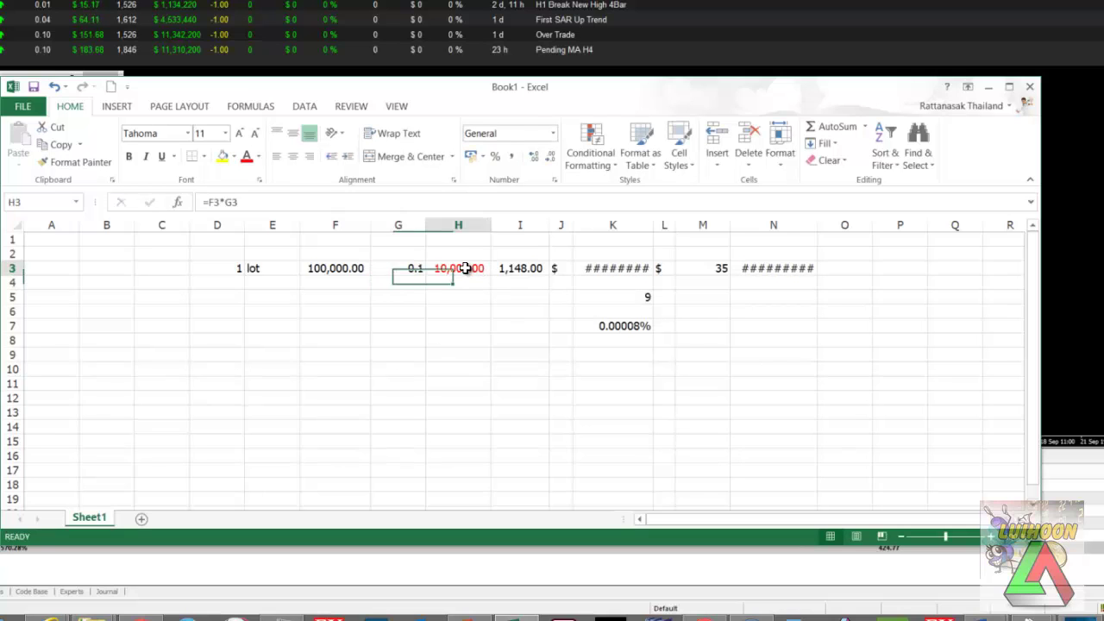
left_click(521, 268)
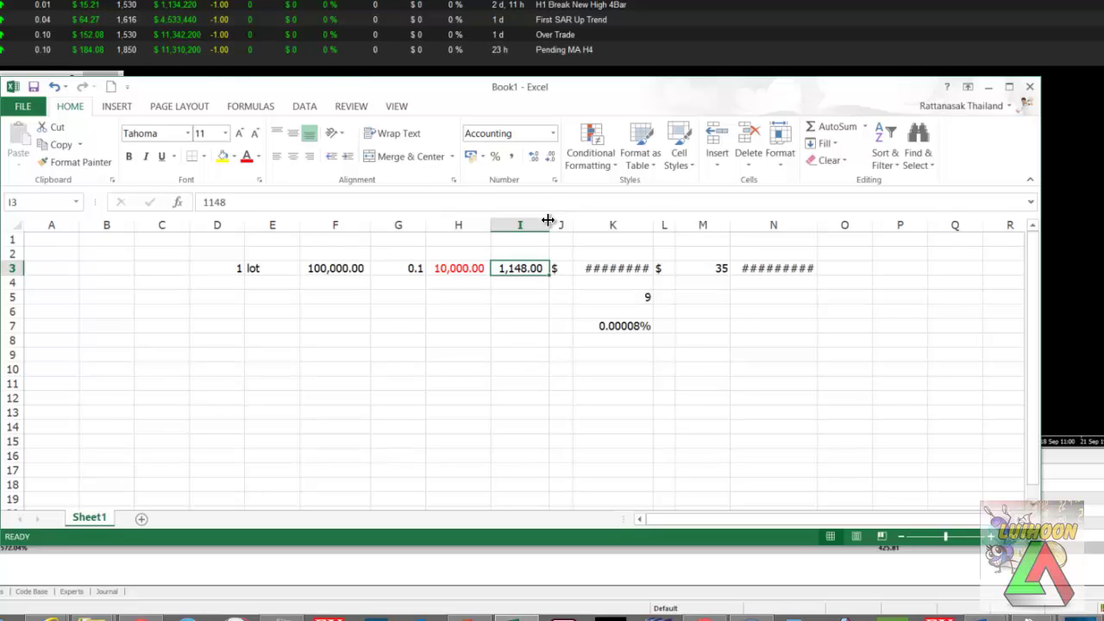
left_click_drag(552, 224, 558, 224)
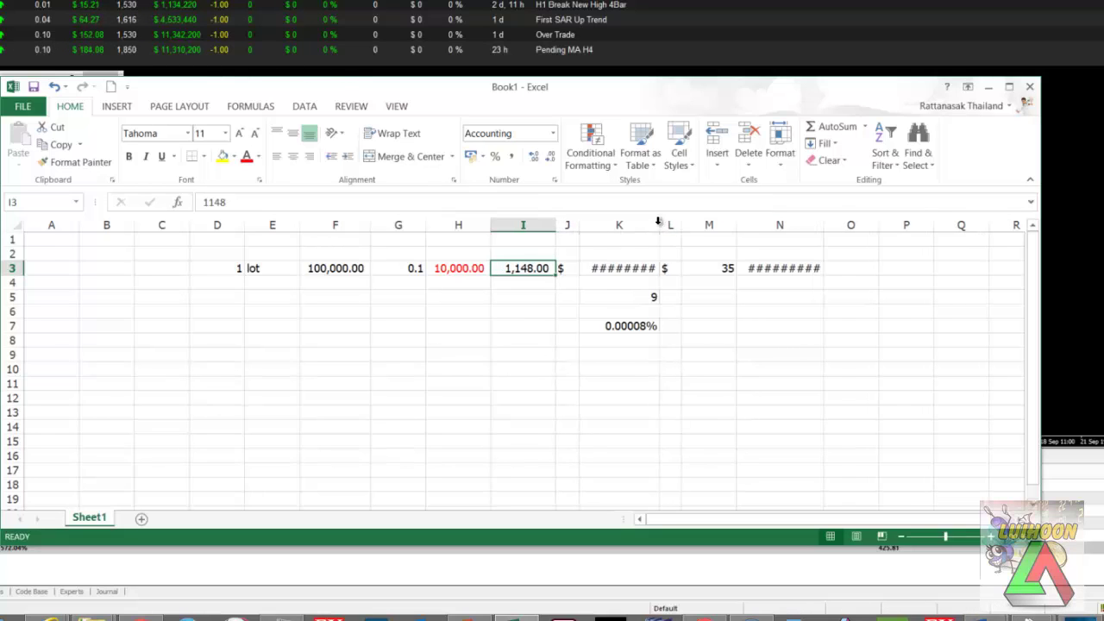
left_click_drag(658, 223, 665, 223)
left_click_drag(826, 226, 863, 224)
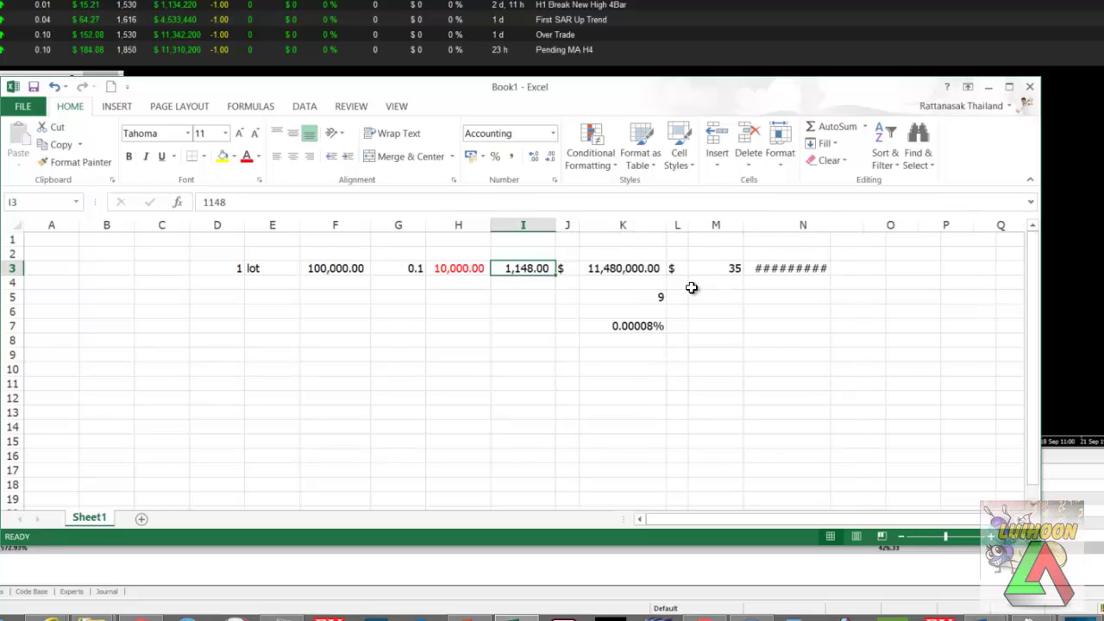
left_click(614, 268)
left_click(779, 273)
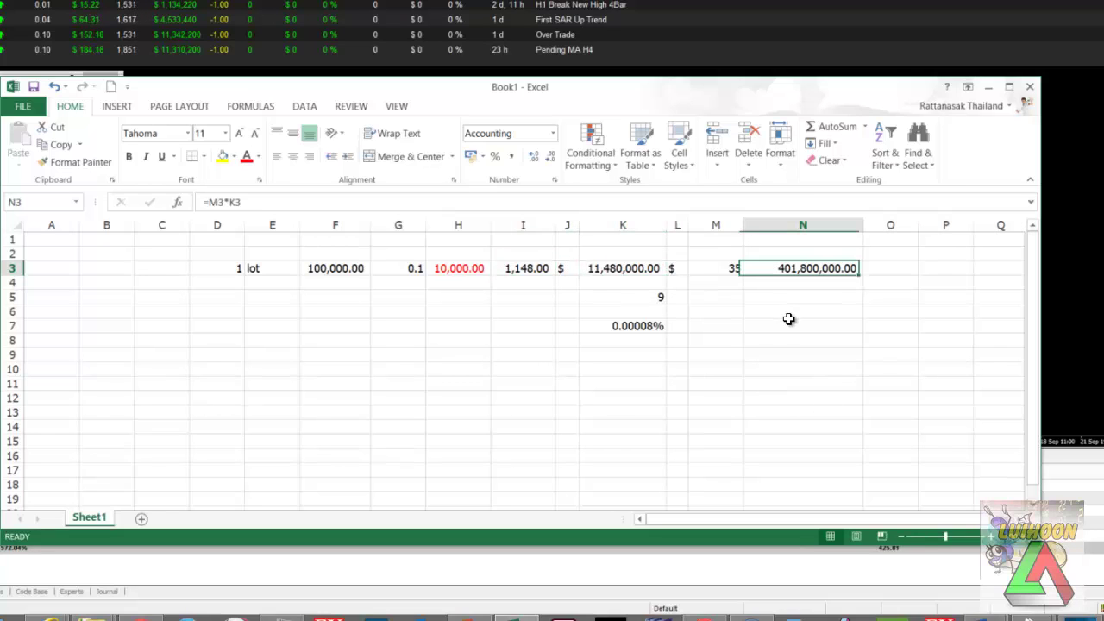
left_click(717, 270)
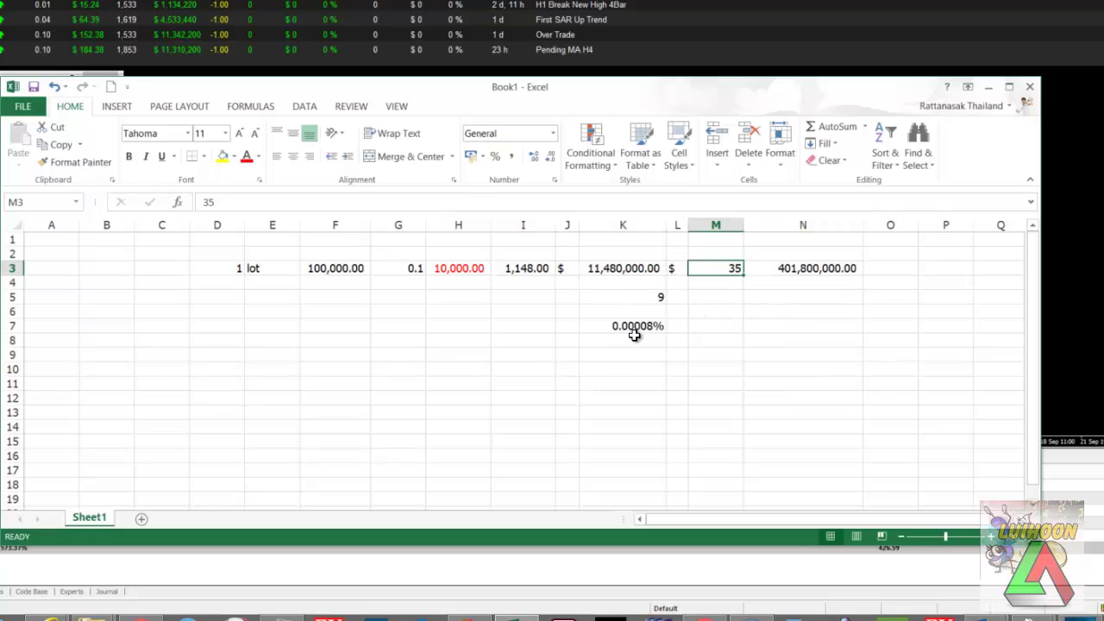
- Check the percentage formula in K7 and set the profit amount in K5 to 183
left_click(625, 327)
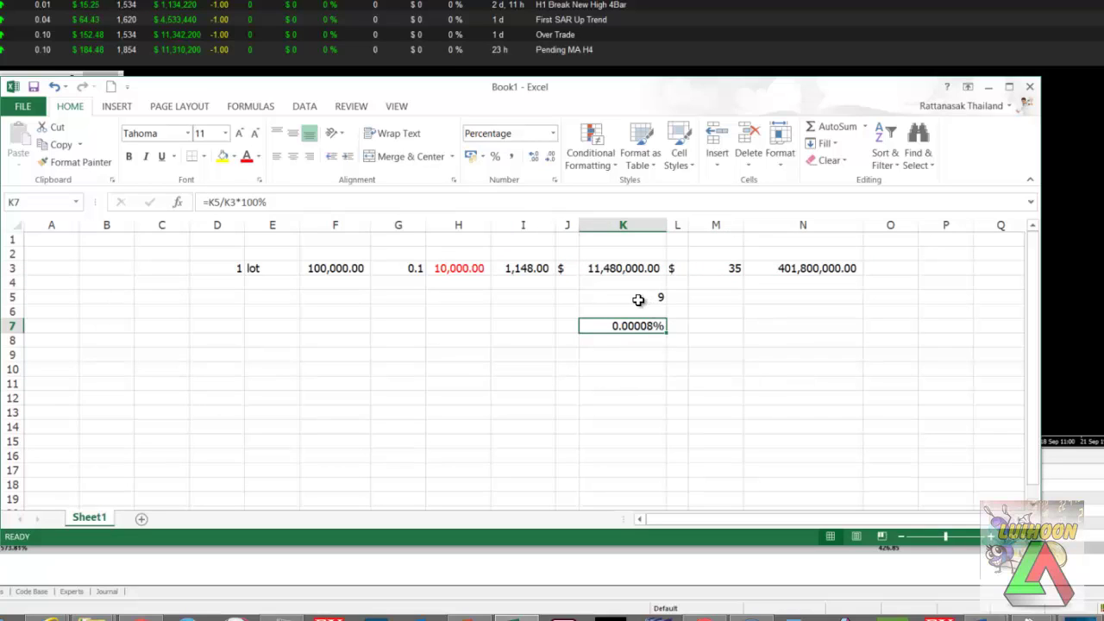
left_click(639, 300)
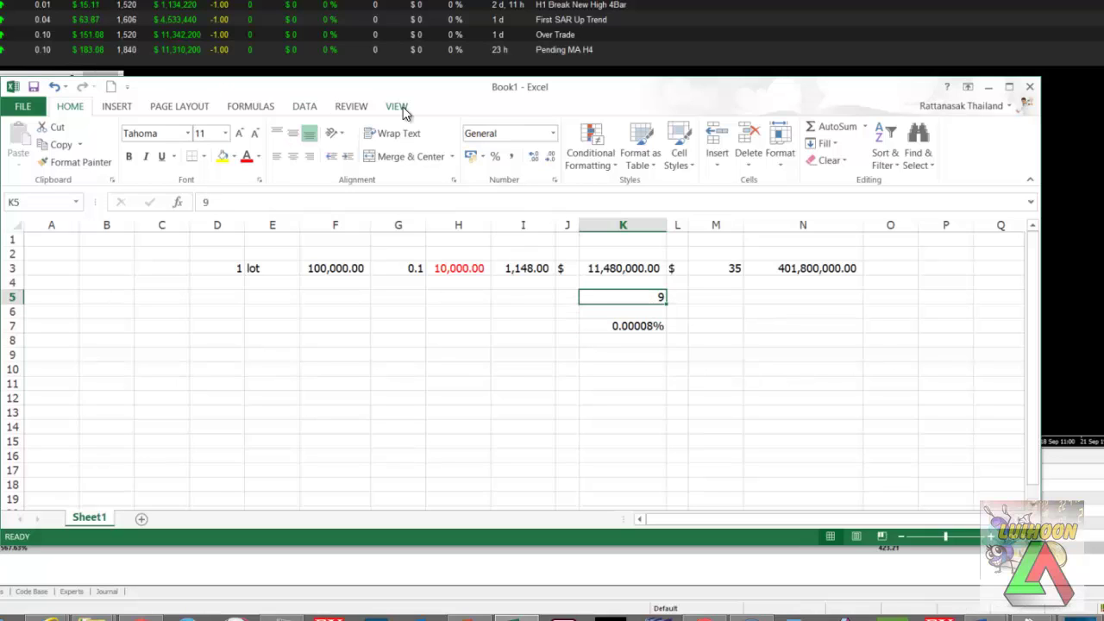
type("183")
key("Return")
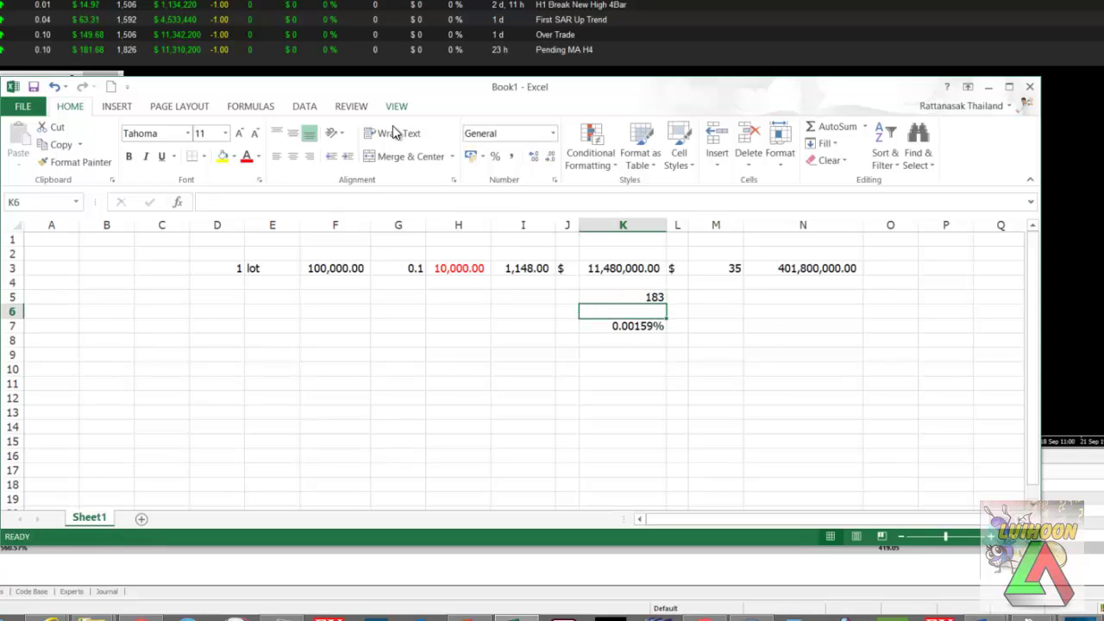
key("Down")
key("Down")
key("Down")
left_click(622, 296)
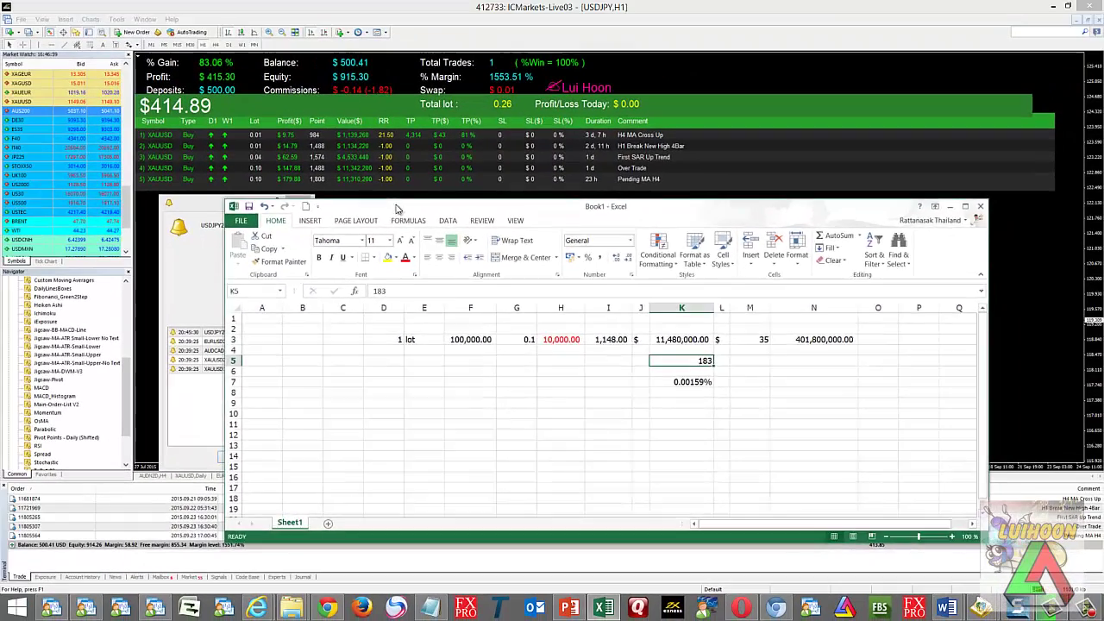
- Switch to MetaTrader 4 and load XAUUSD from the Market Watch onto the AUDNZD H4 chart
left_click_drag(232, 89, 312, 100)
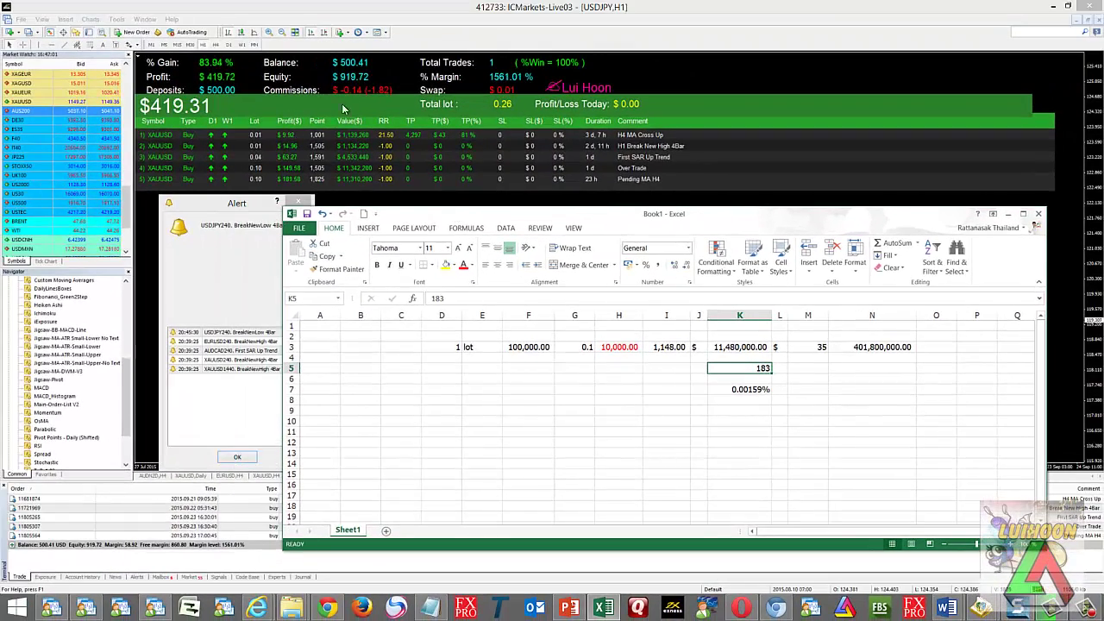
left_click(391, 198)
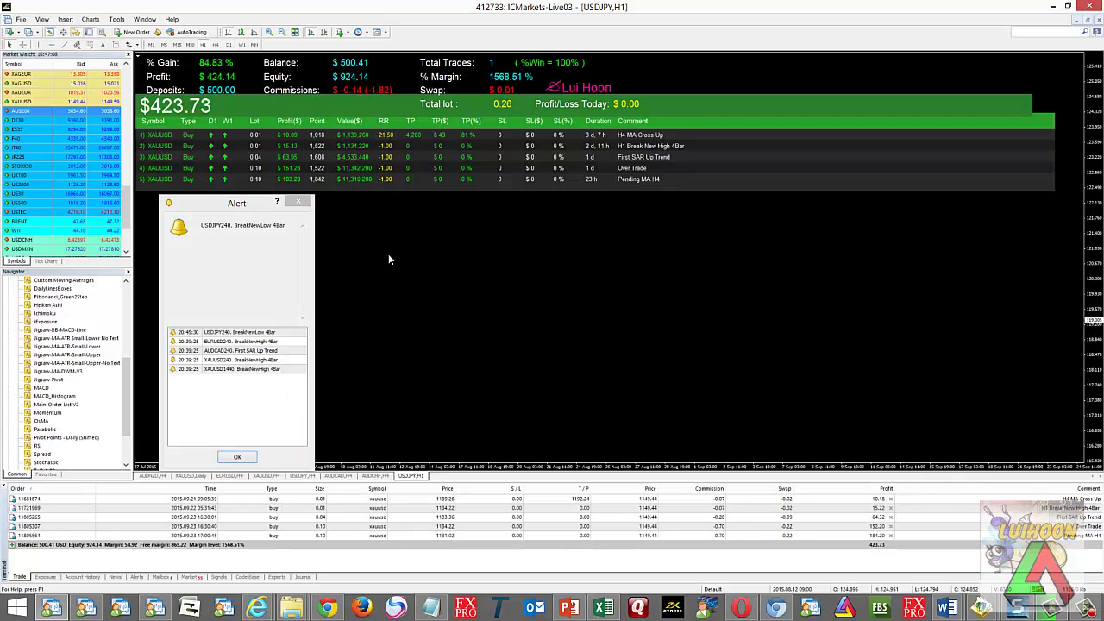
left_click(152, 475)
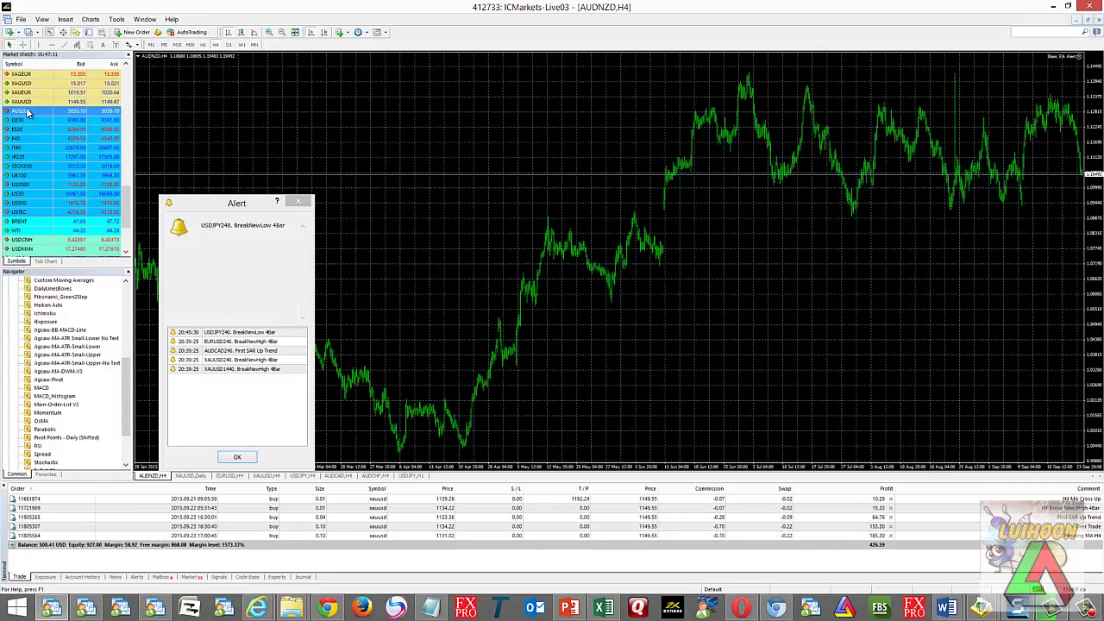
left_click_drag(84, 105, 412, 143)
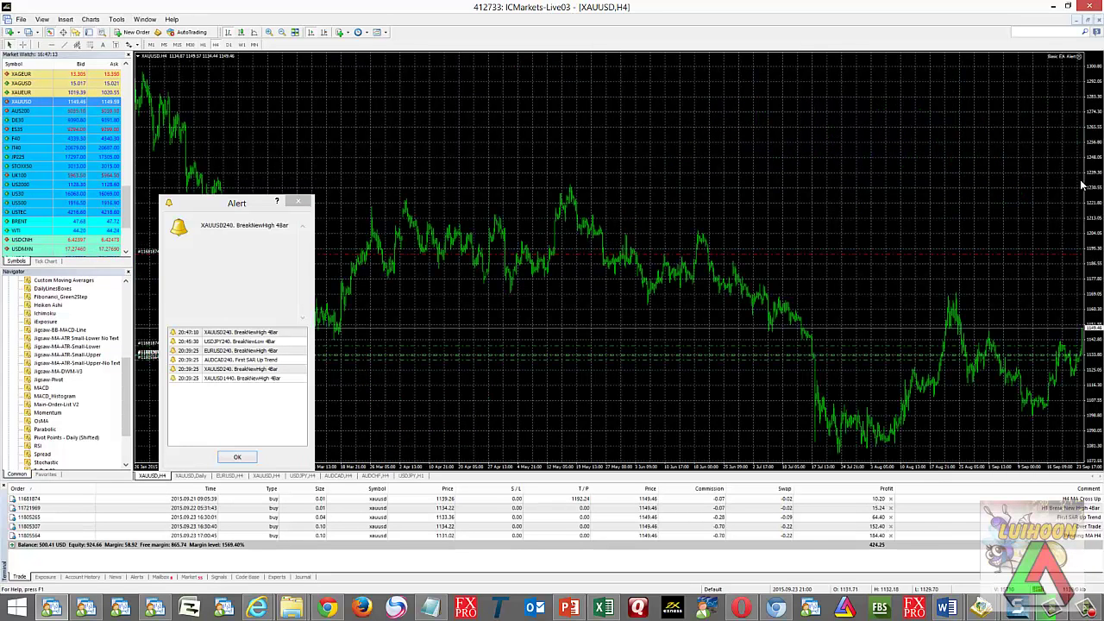
- Adjust the vertical price scale of the XAUUSD H4 chart and close the Alert window covering it
left_click_drag(1082, 185, 591, 281)
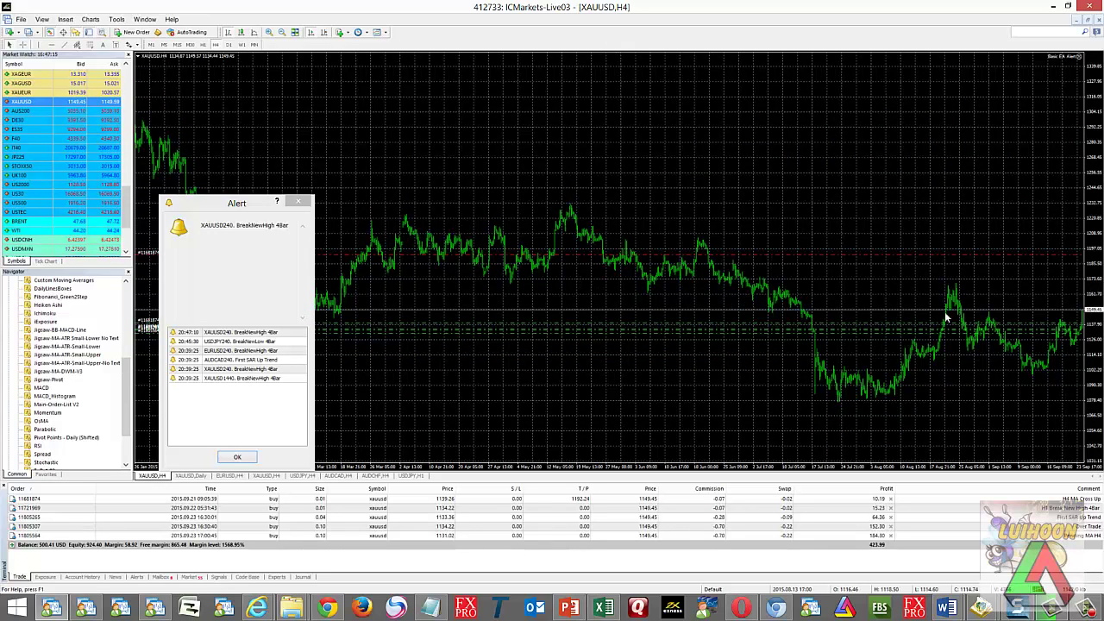
left_click(297, 205)
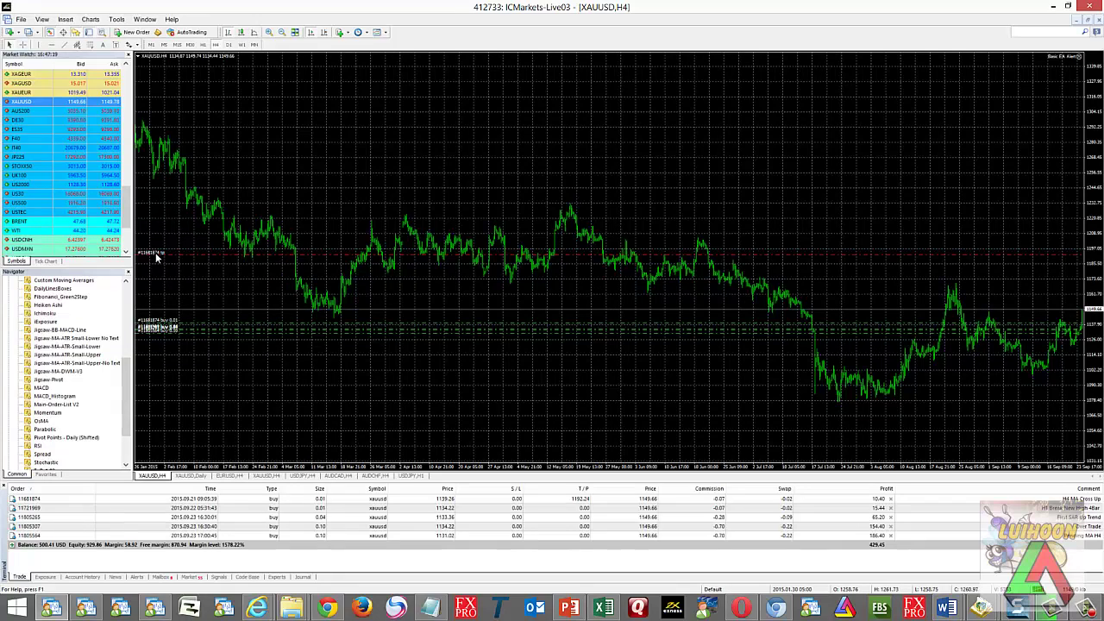
- Return to the USDJPY H1 dashboard chart and examine the open XAUUSD orders in the trade list
left_click(408, 477)
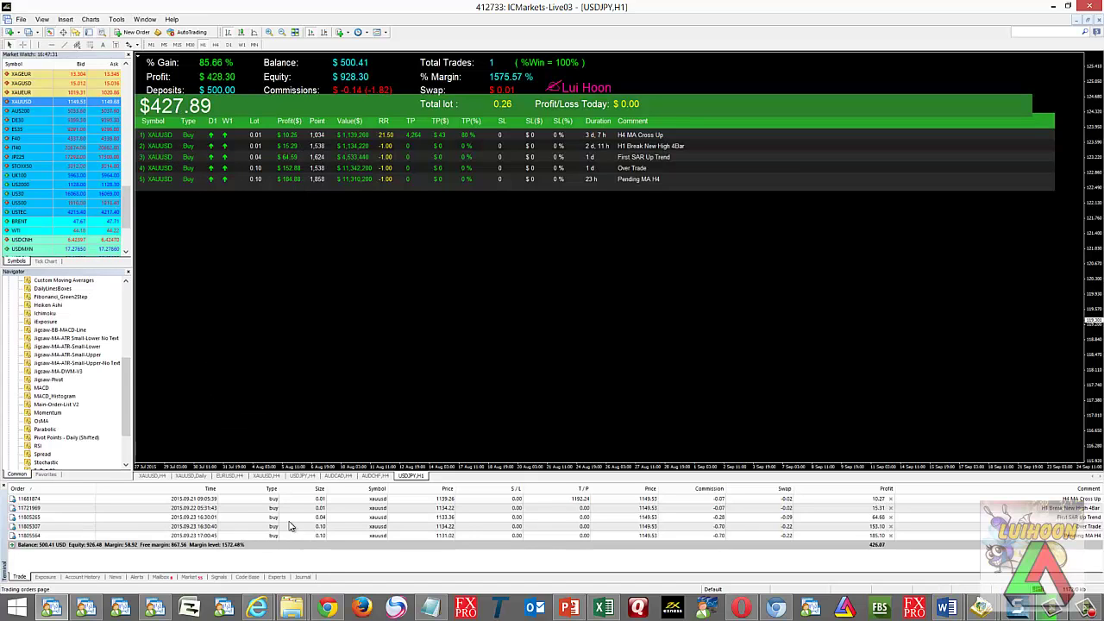
left_click(53, 517)
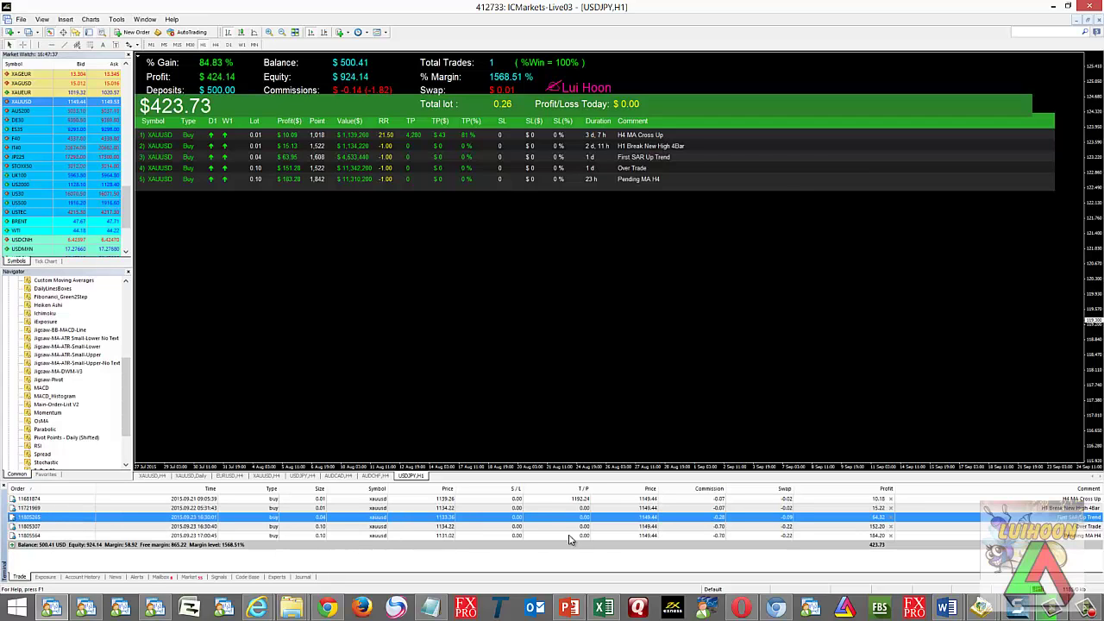
left_click(573, 509)
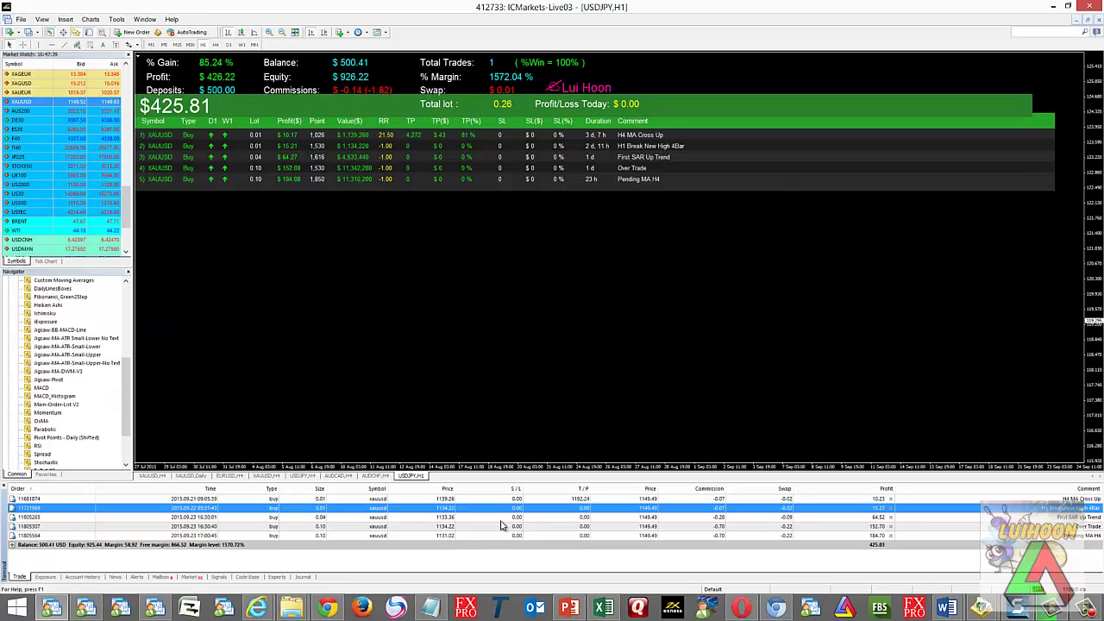
- Open the source code of the Main-Order-List V2 indicator in MetaEditor and maximize the editor window
left_click(570, 499)
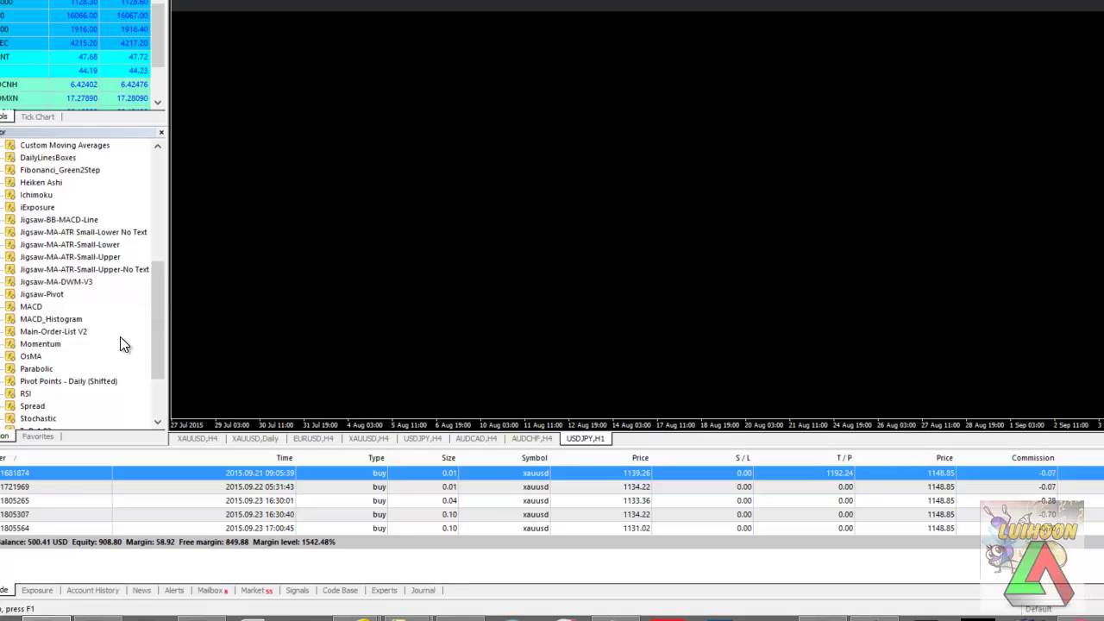
left_click(64, 382)
left_click(58, 331)
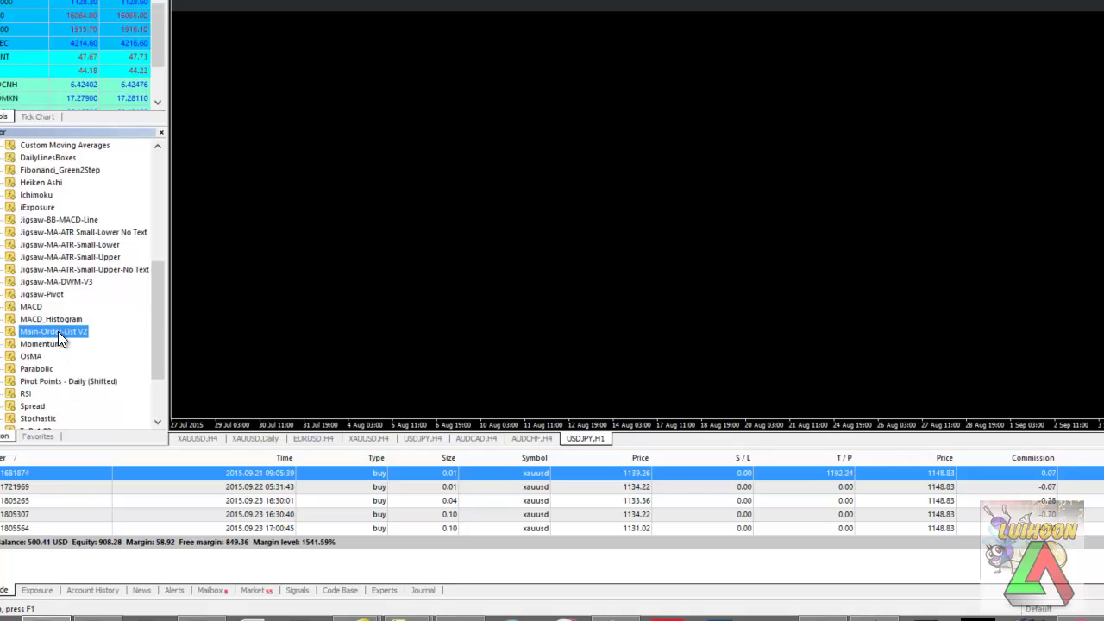
right_click(62, 331)
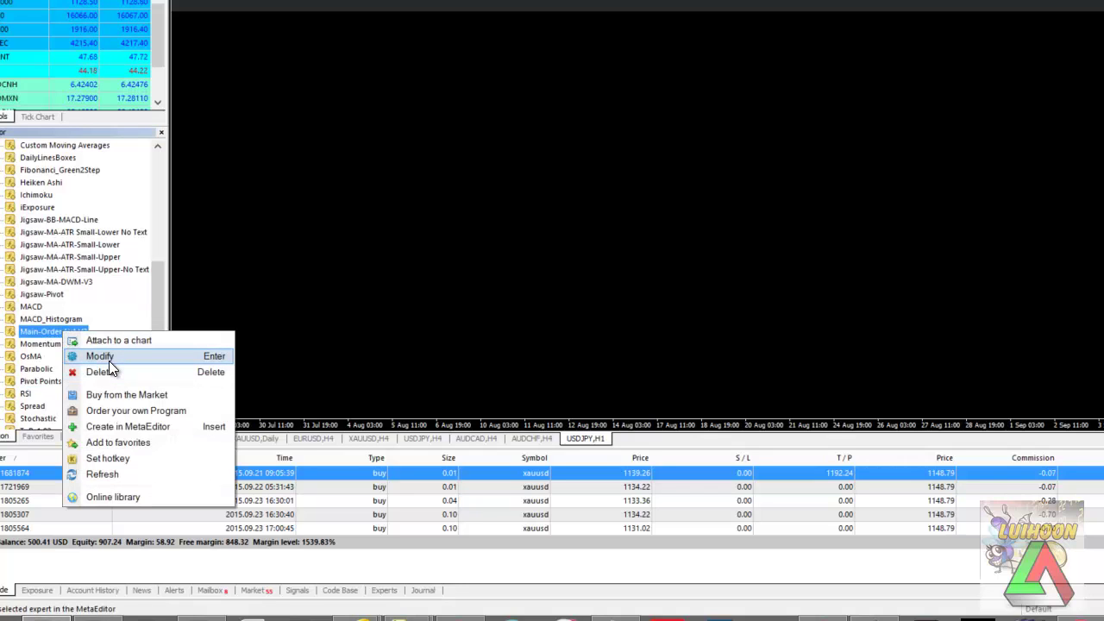
left_click(109, 361)
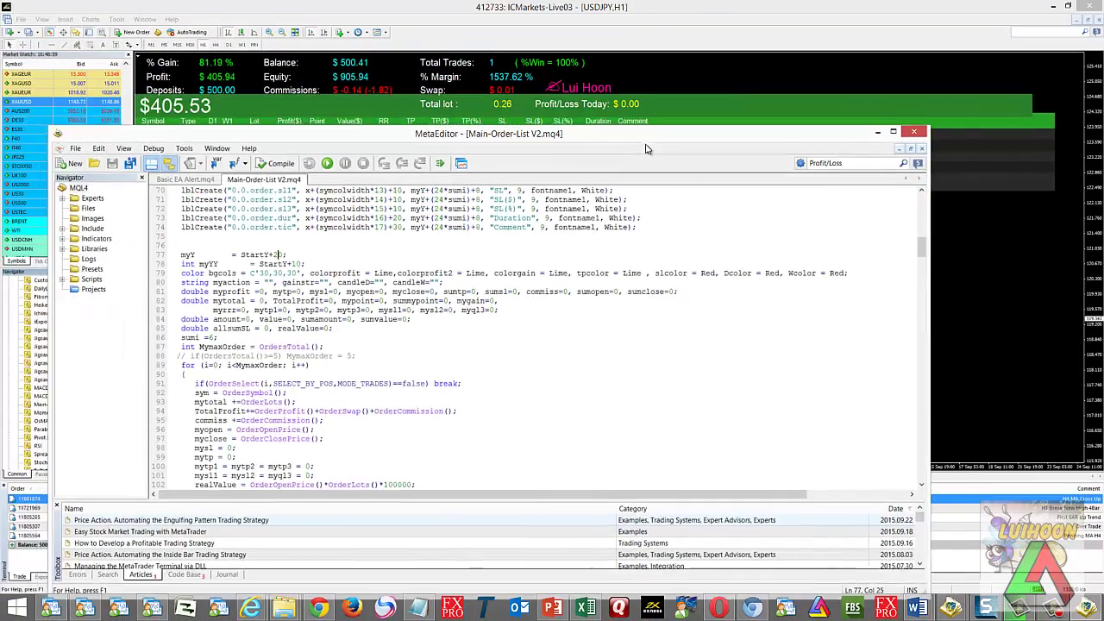
left_click_drag(645, 145, 552, 2)
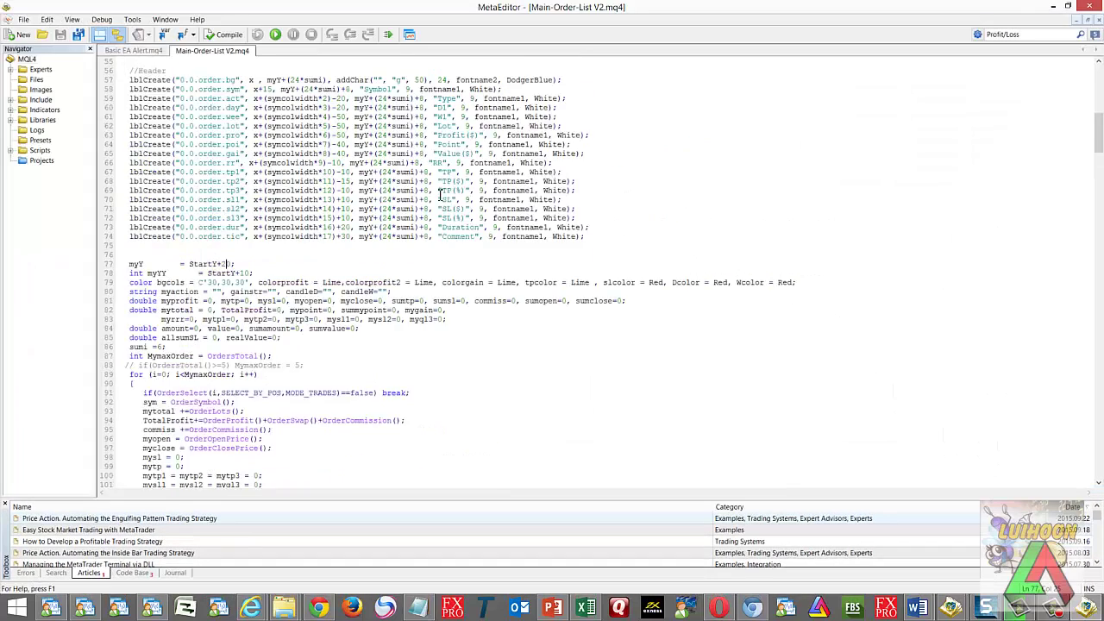
- Examine the Main-Order-List V2 code from the property header through the order calculations and dashboard labels to the Deposits function
scroll(437, 190, "up", 8)
scroll(437, 191, "up", 11)
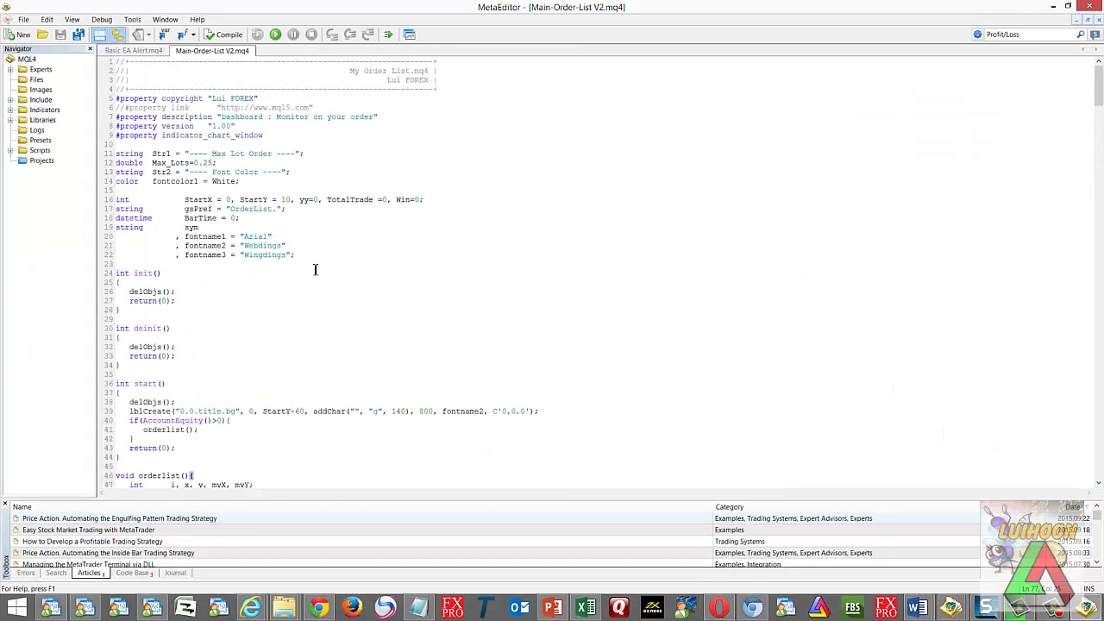
scroll(313, 270, "down", 16)
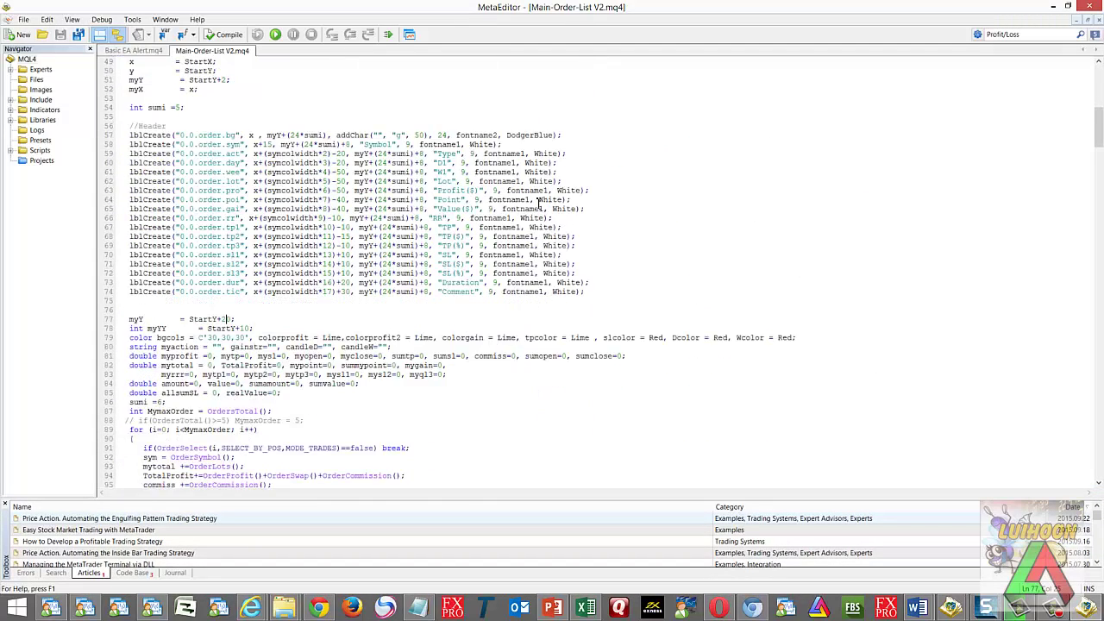
scroll(259, 307, "down", 20)
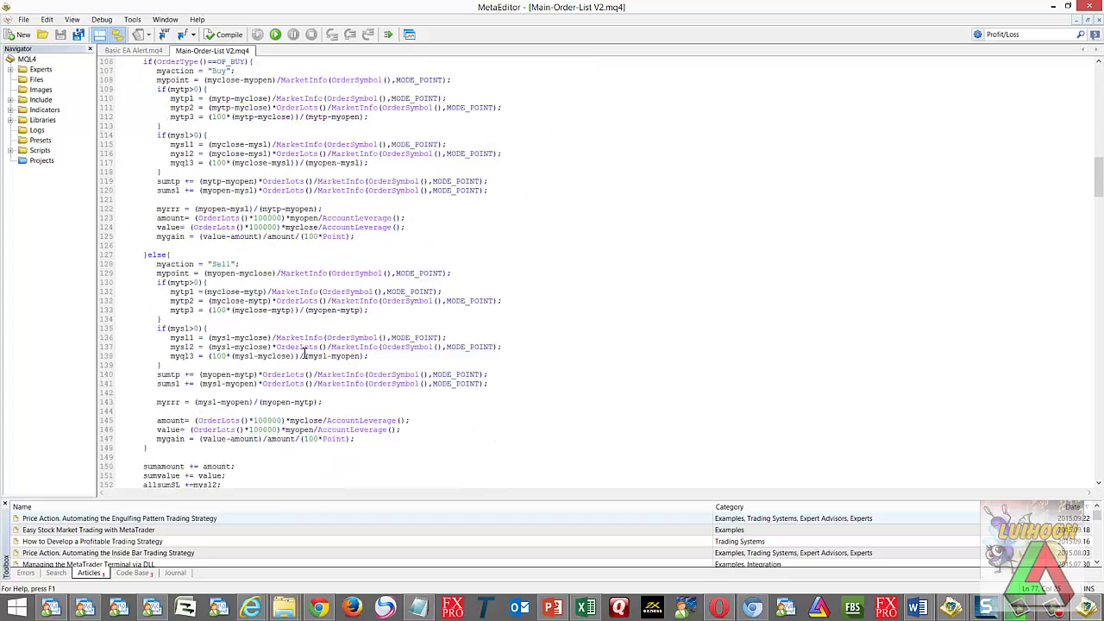
scroll(334, 352, "down", 20)
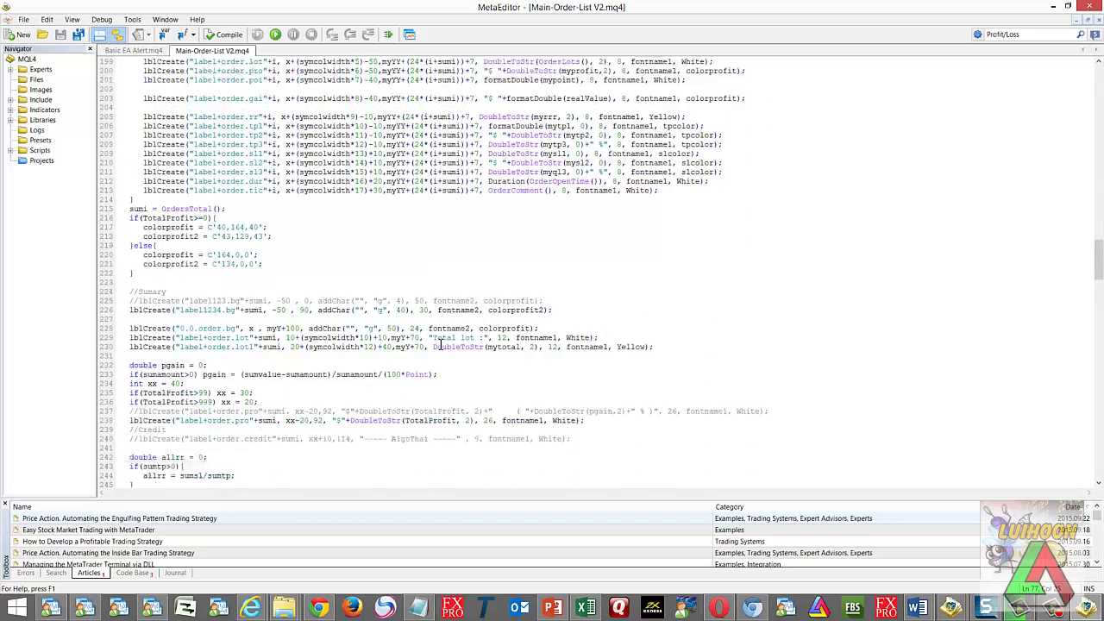
scroll(302, 300, "down", 14)
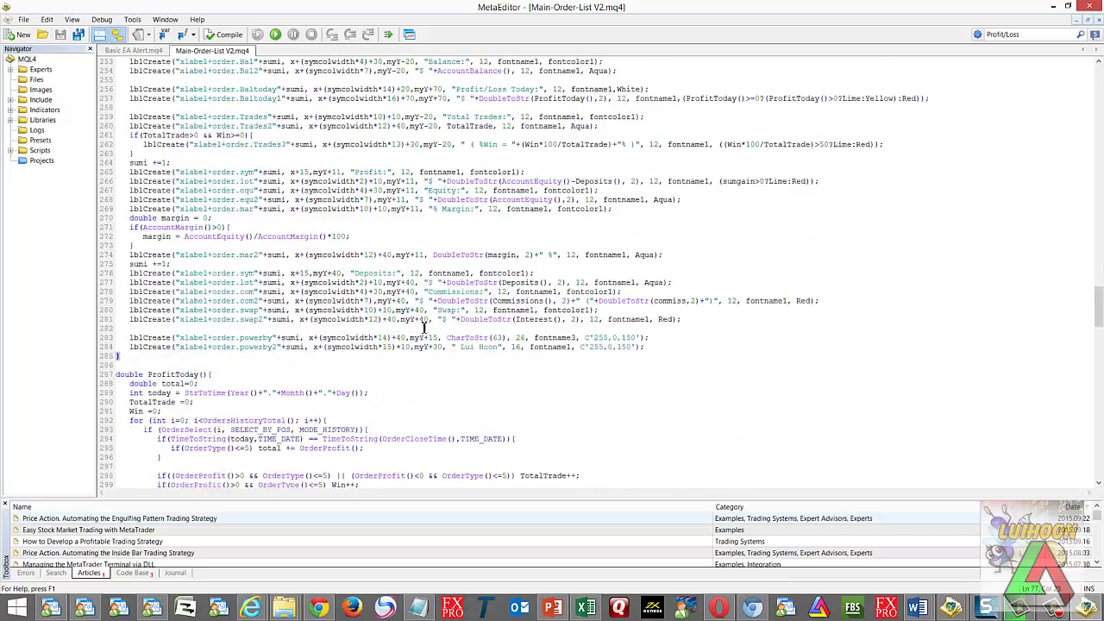
scroll(633, 341, "down", 5)
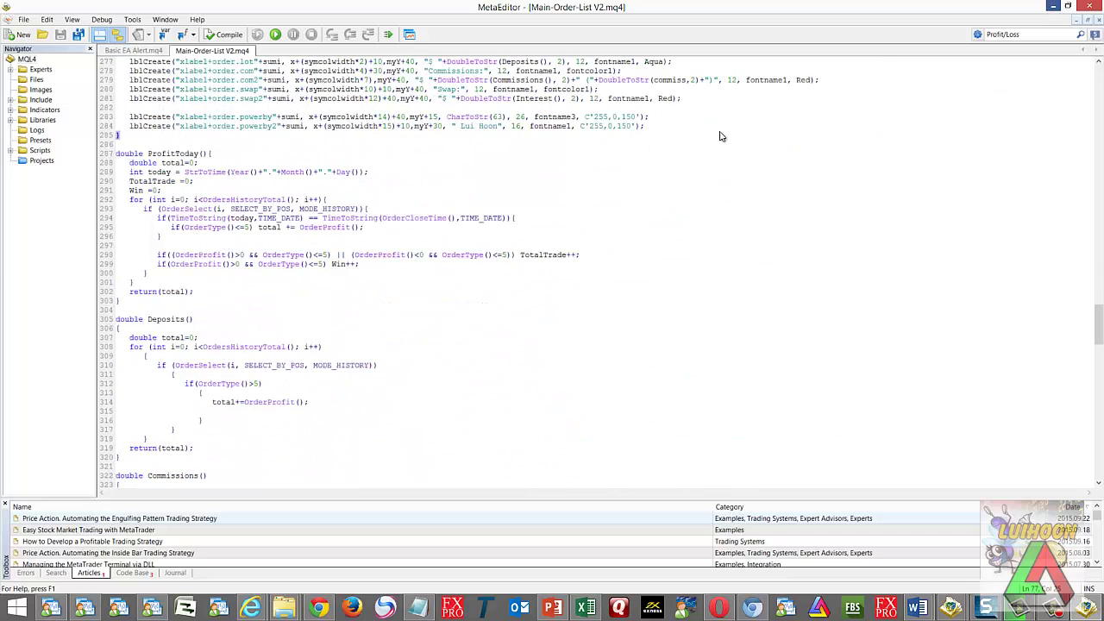
- Switch to MetaTrader 4 and set a 1166.45 take profit on the 0.01-lot XAUUSD buy opened at 1134.22, checking it on the USDJPY H1 dashboard
key("alt+Tab")
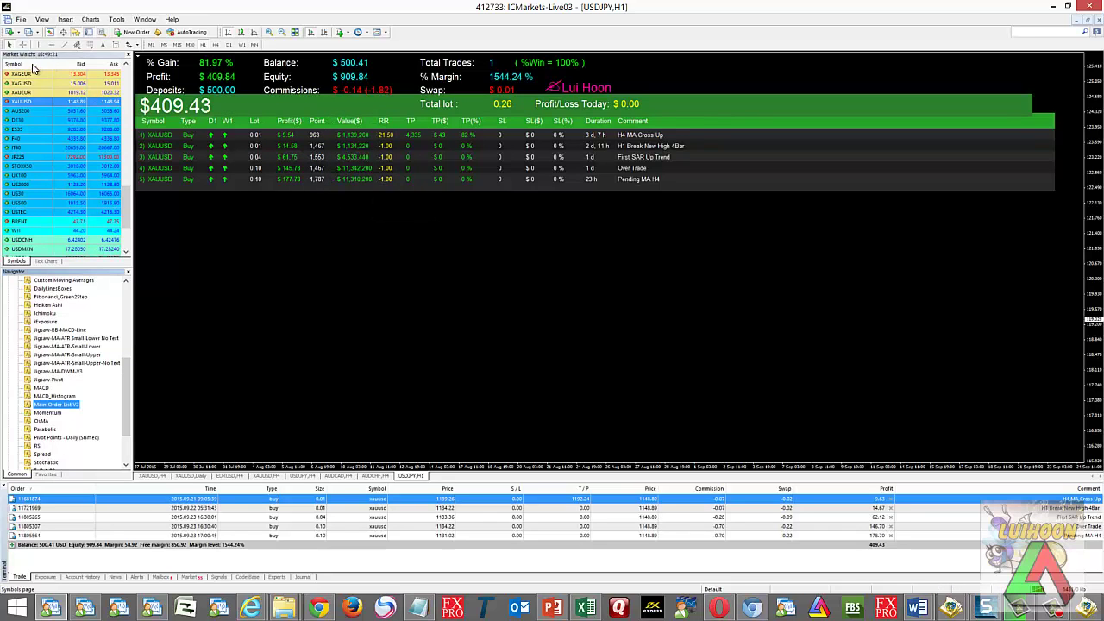
left_click(151, 476)
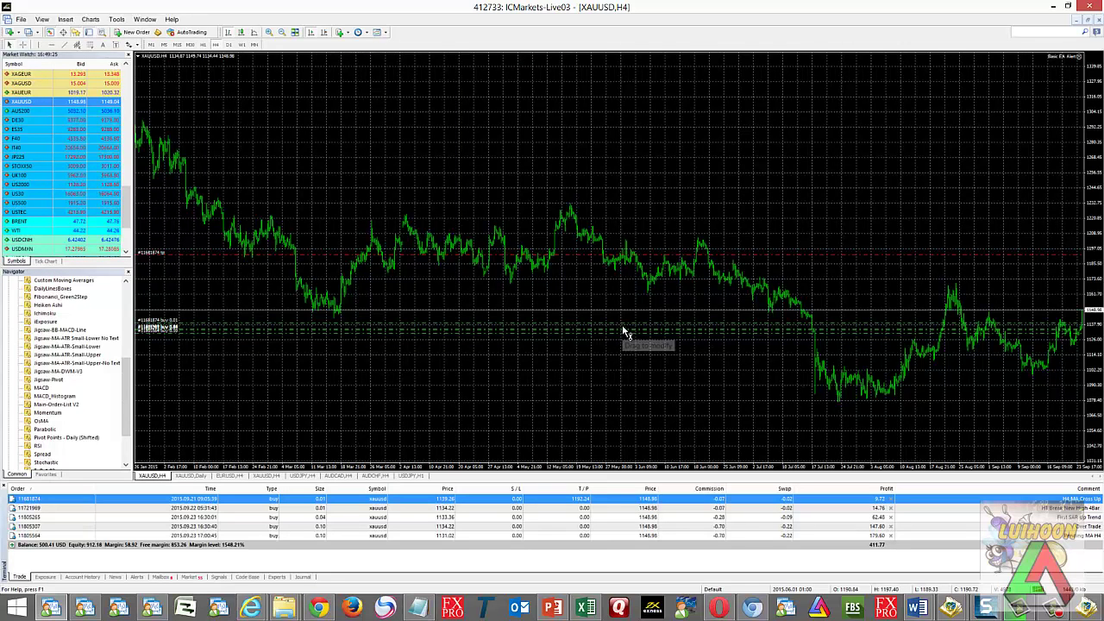
left_click_drag(622, 326, 630, 259)
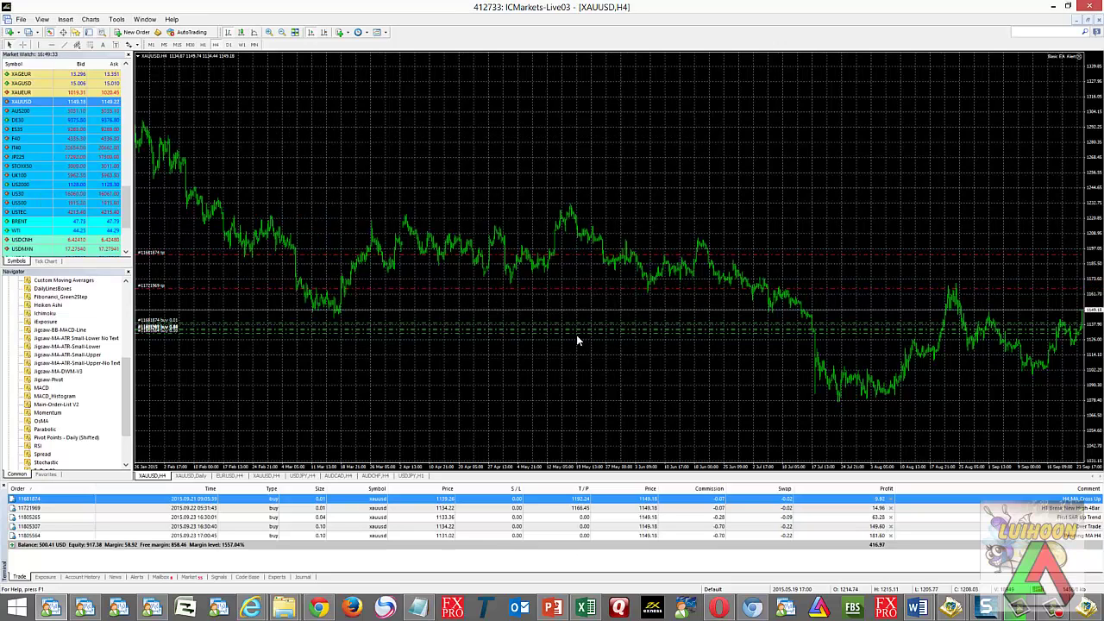
left_click(409, 477)
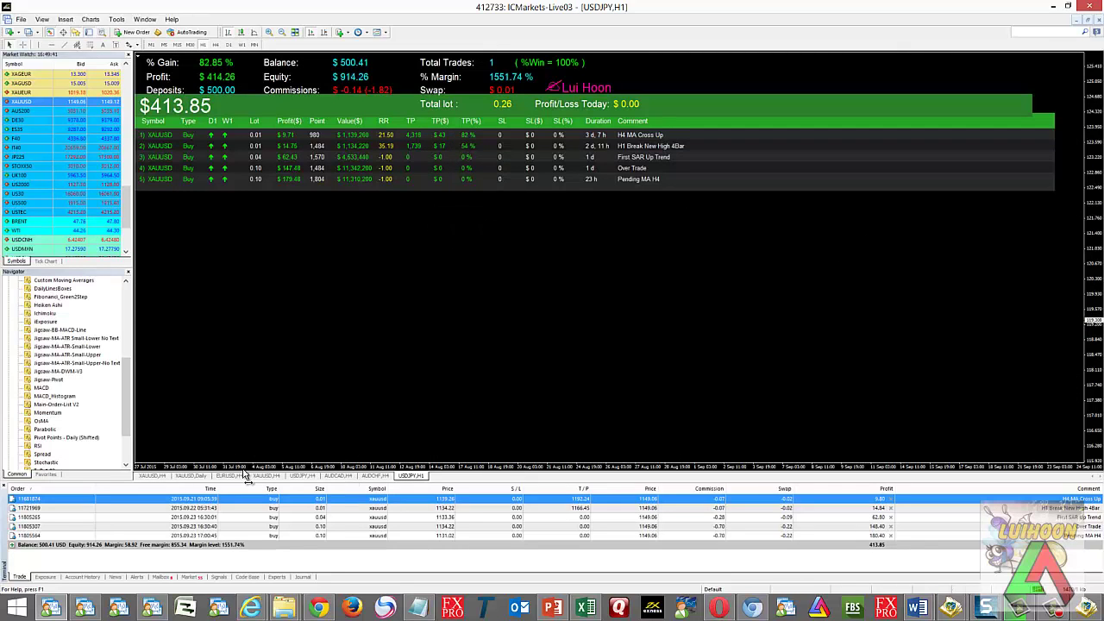
- On the XAUUSD H4 chart, set the take profit of the 0.10-lot buy opened at 1131.02 to 1163.94 and raise it to 1167.17
left_click(152, 477)
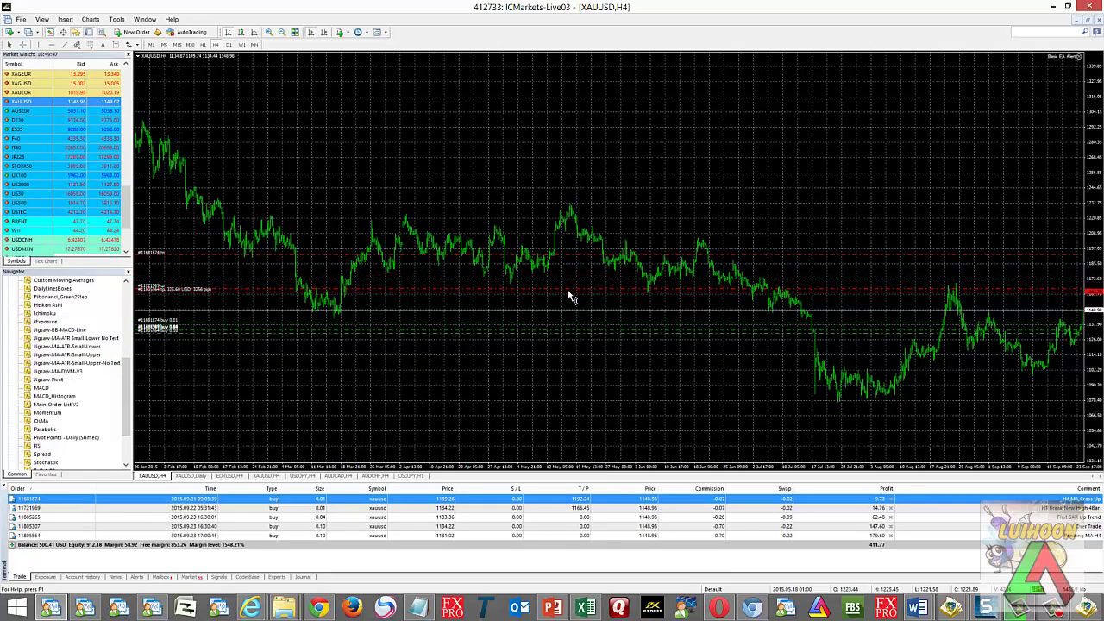
left_click_drag(569, 296, 556, 333)
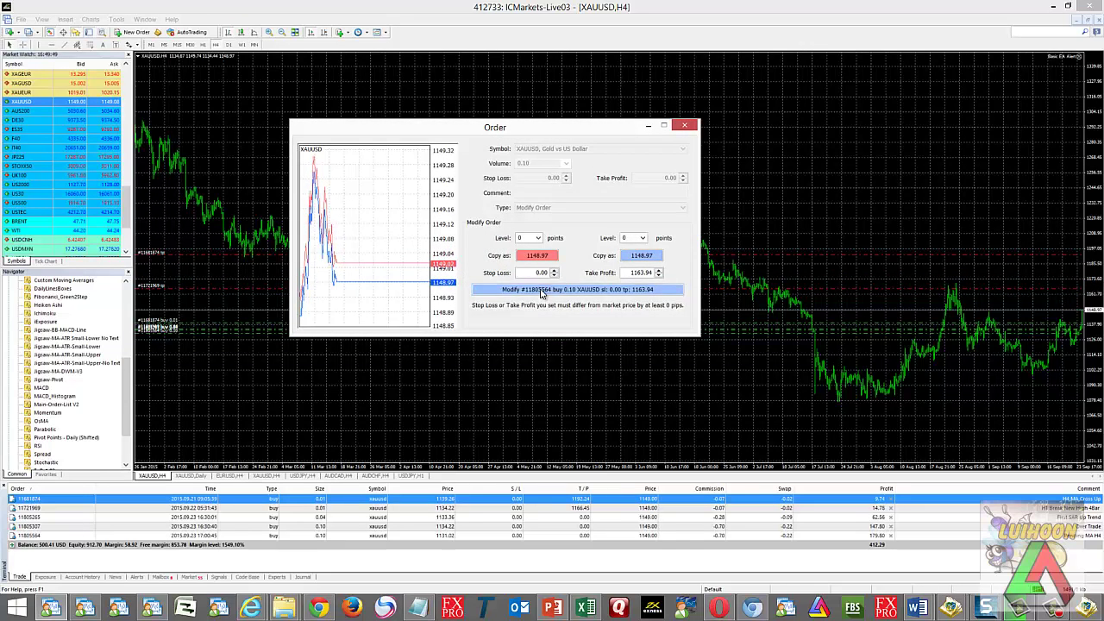
left_click(545, 293)
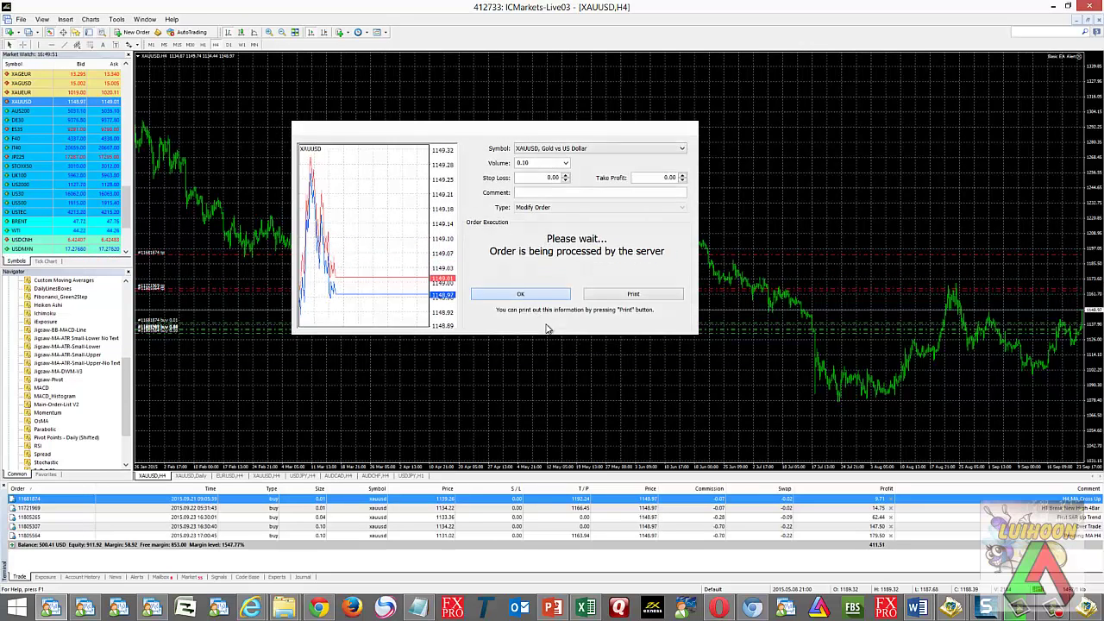
left_click(523, 295)
left_click_drag(542, 328, 547, 298)
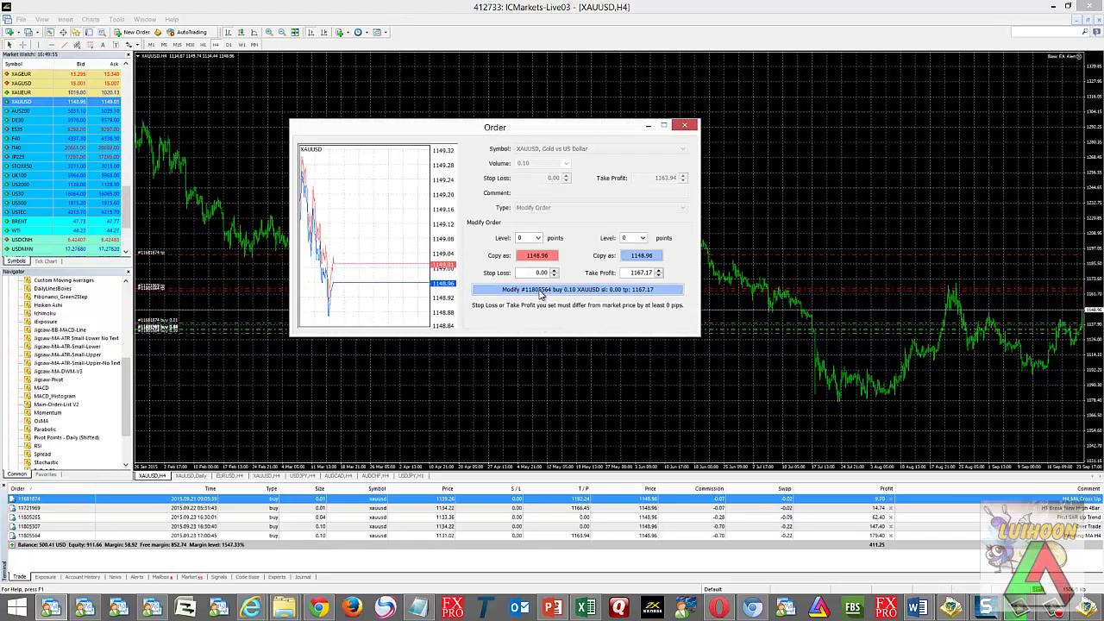
left_click(541, 293)
left_click(529, 295)
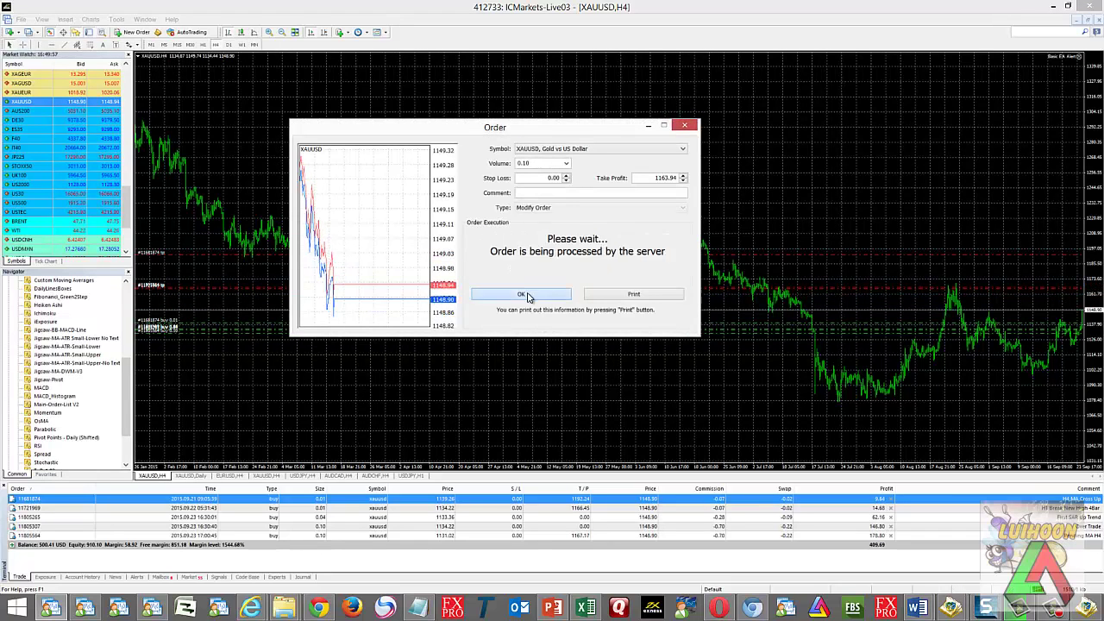
- Set a 1110.33 stop loss on the 0.10-lot XAUUSD buy opened at 1131.02 and check its values on the USDJPY H1 dashboard
double_click(524, 357)
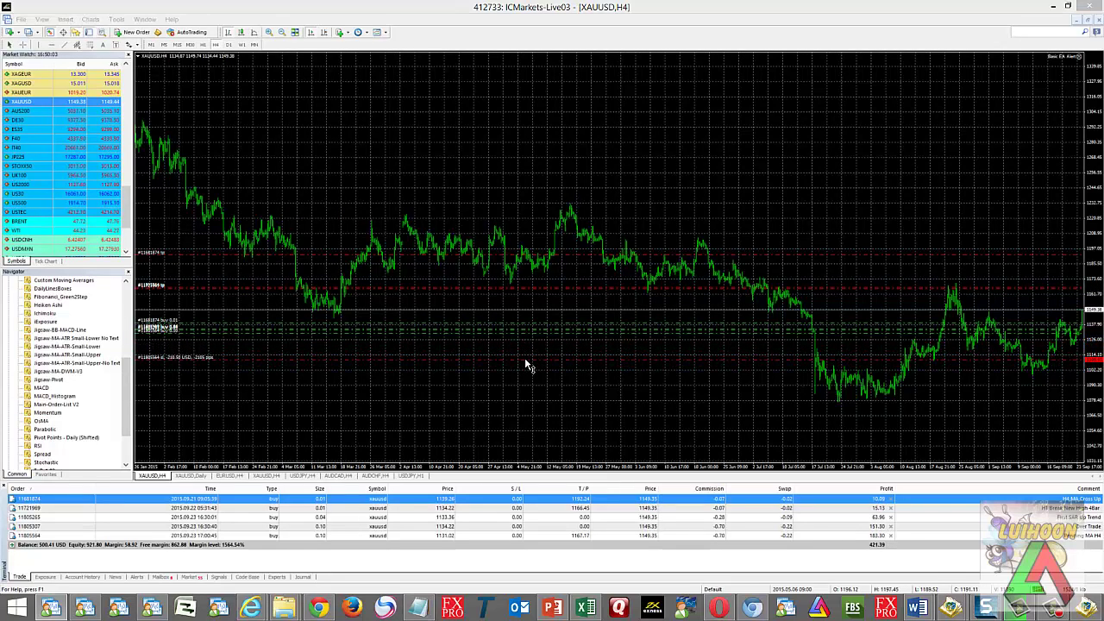
left_click(534, 296)
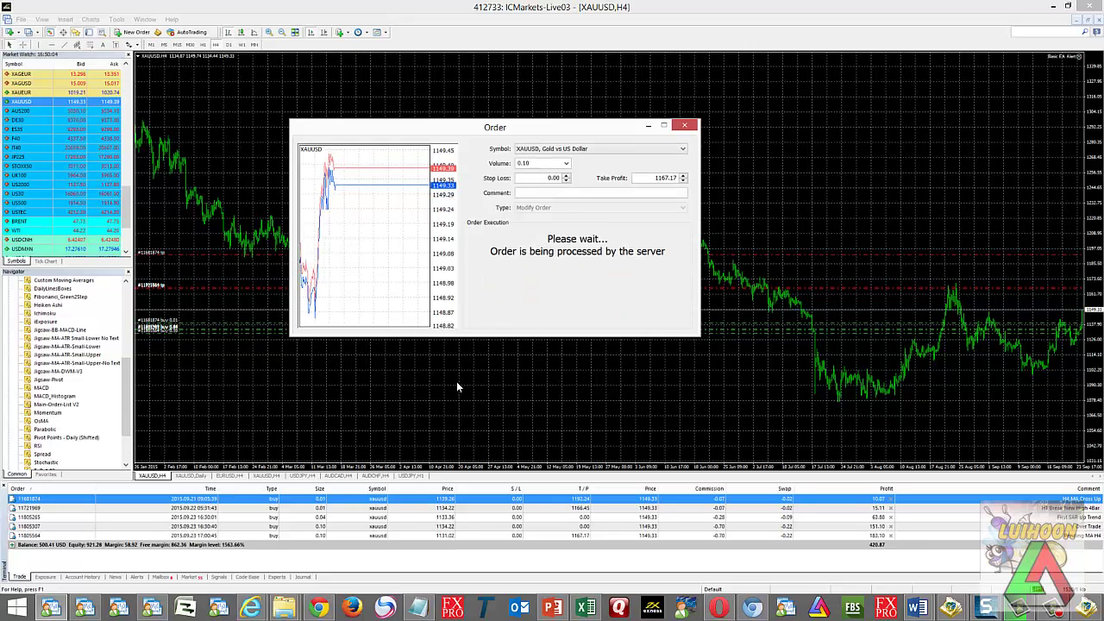
left_click(523, 294)
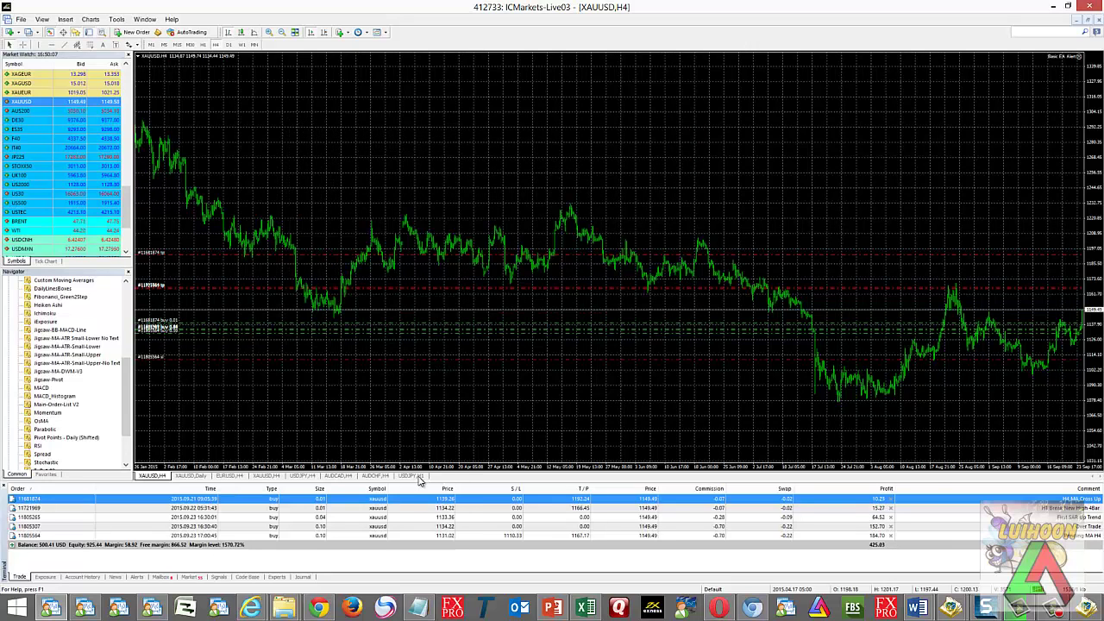
left_click(417, 477)
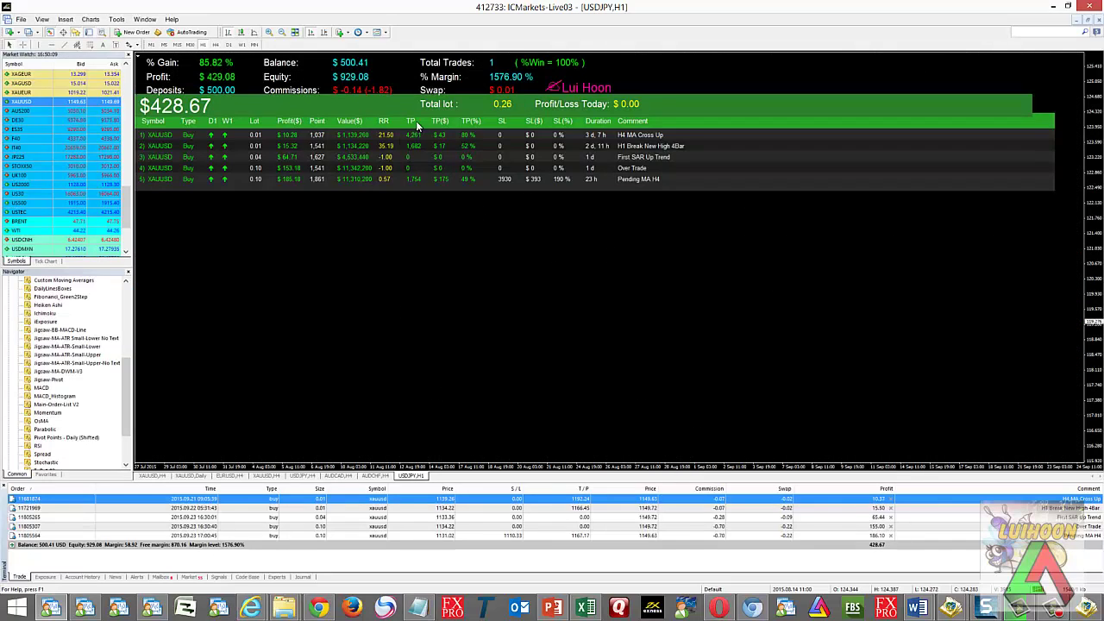